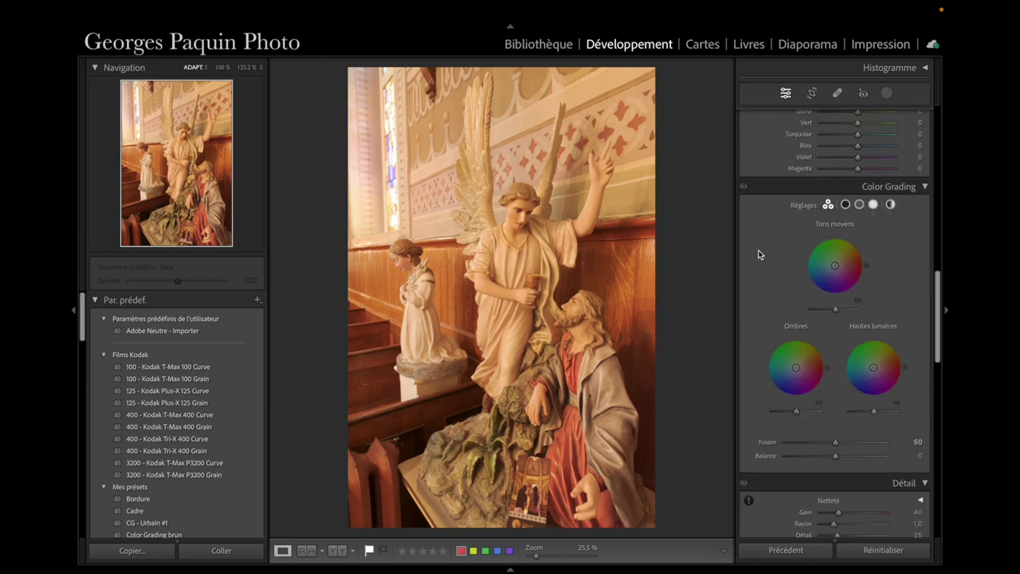
scroll(759, 254, "down", 1)
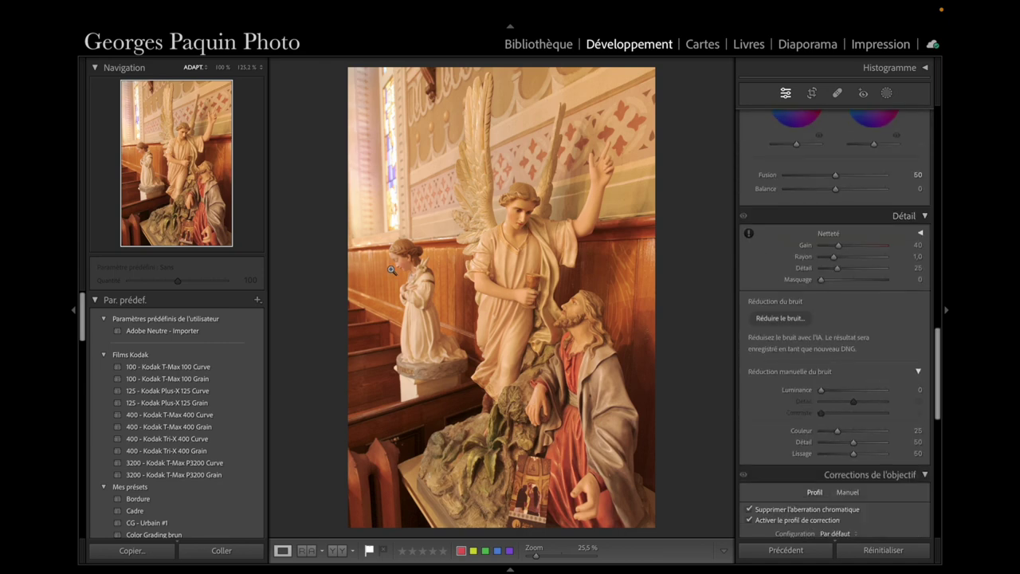
Inspect the statues' noise at 100% with Detail settings at Luminance 0 and Color 25, then fit the photo.
left_click(751, 237)
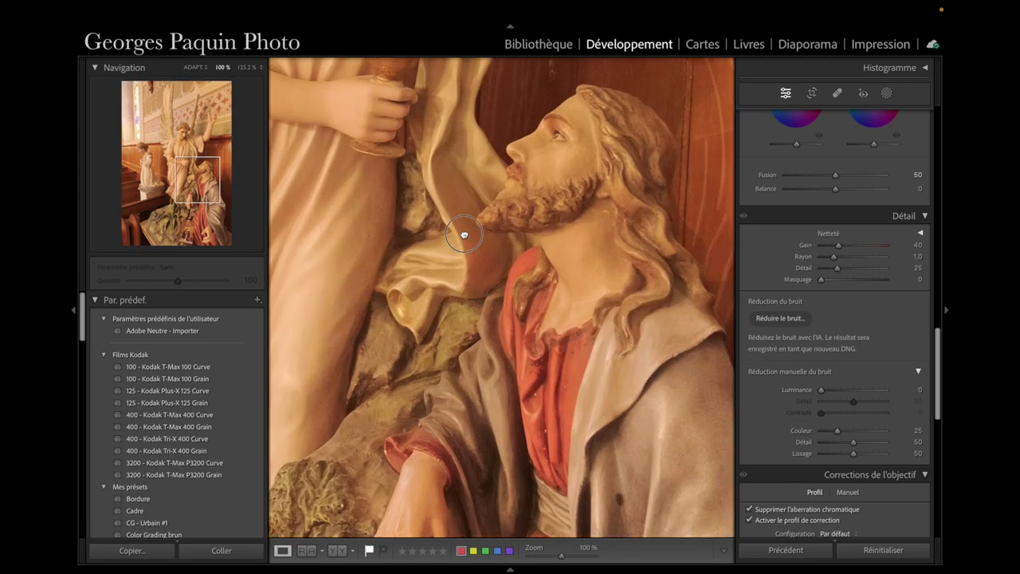
left_click_drag(467, 257, 447, 171)
left_click_drag(469, 394, 460, 276)
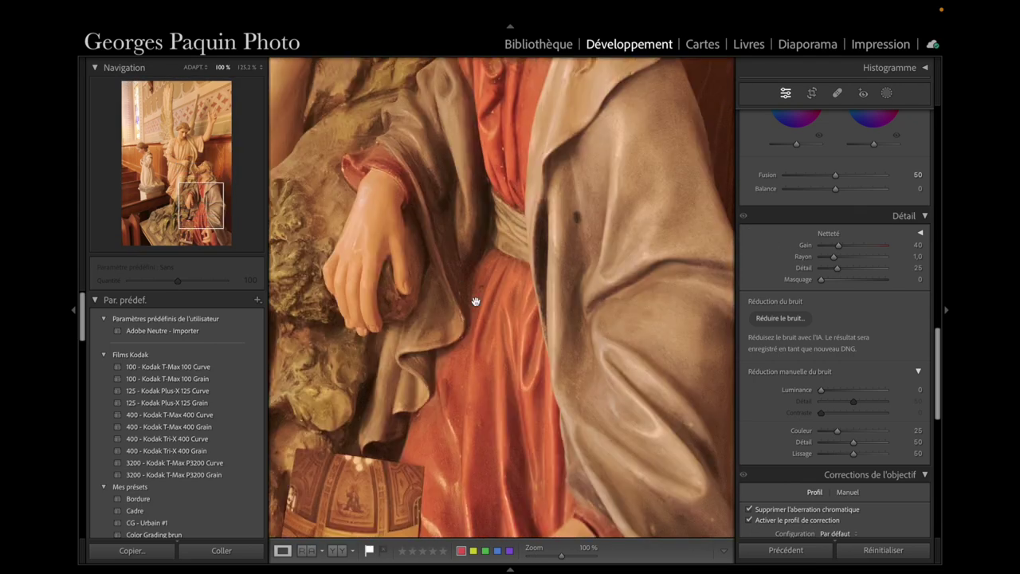
left_click_drag(624, 248, 505, 358)
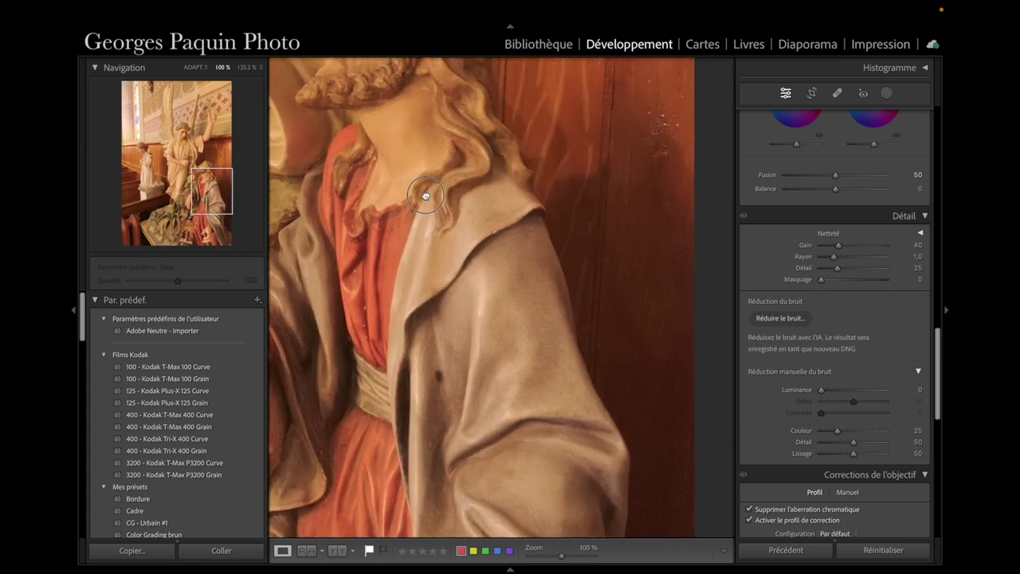
left_click_drag(427, 185, 555, 359)
left_click_drag(311, 191, 530, 323)
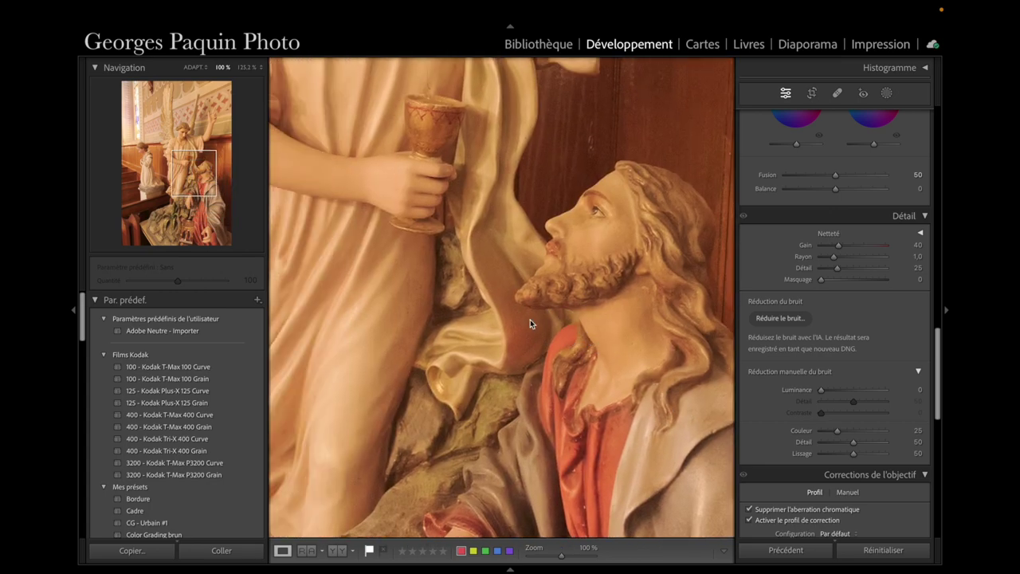
left_click_drag(503, 237, 558, 380)
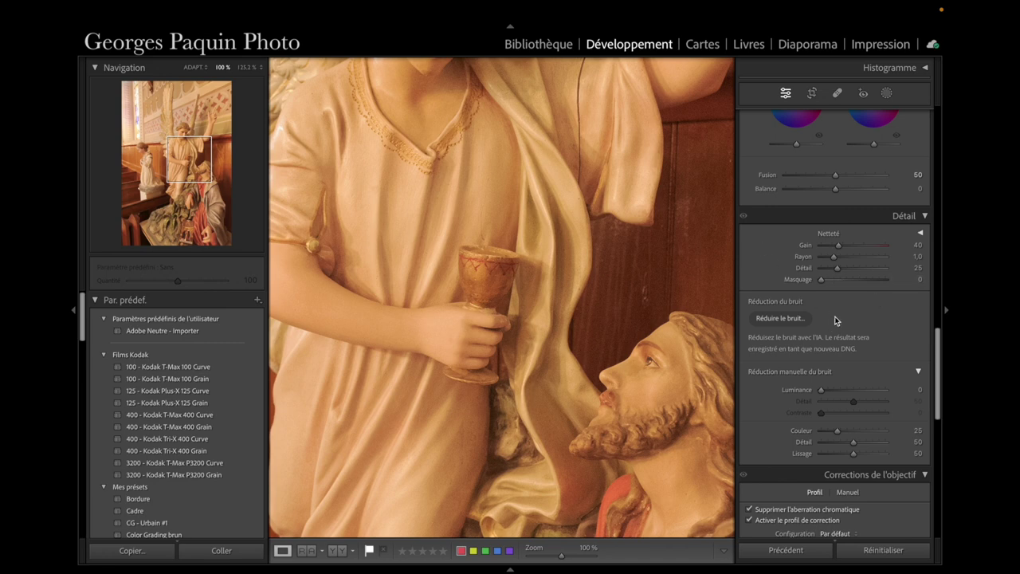
left_click_drag(470, 182, 487, 335)
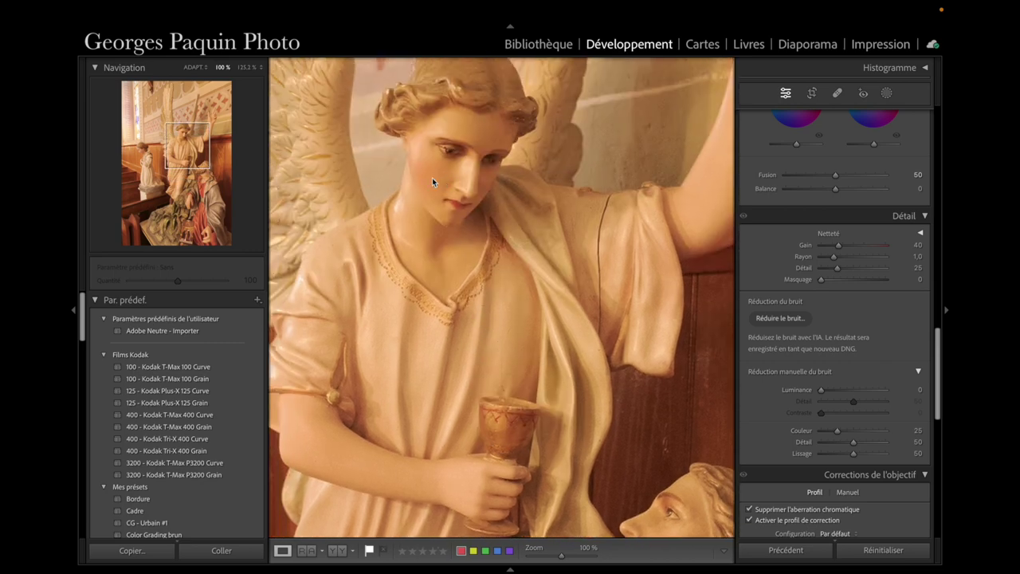
left_click(510, 250)
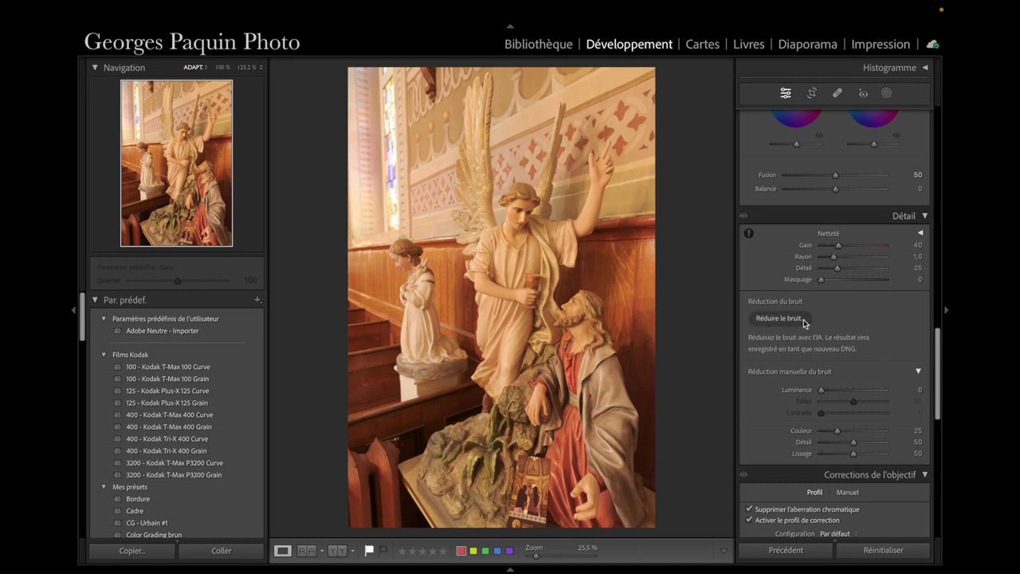
Run AI Denoise at amount 77, previewing Jesus's face, to create the noise-reduced DNG copy.
left_click(783, 319)
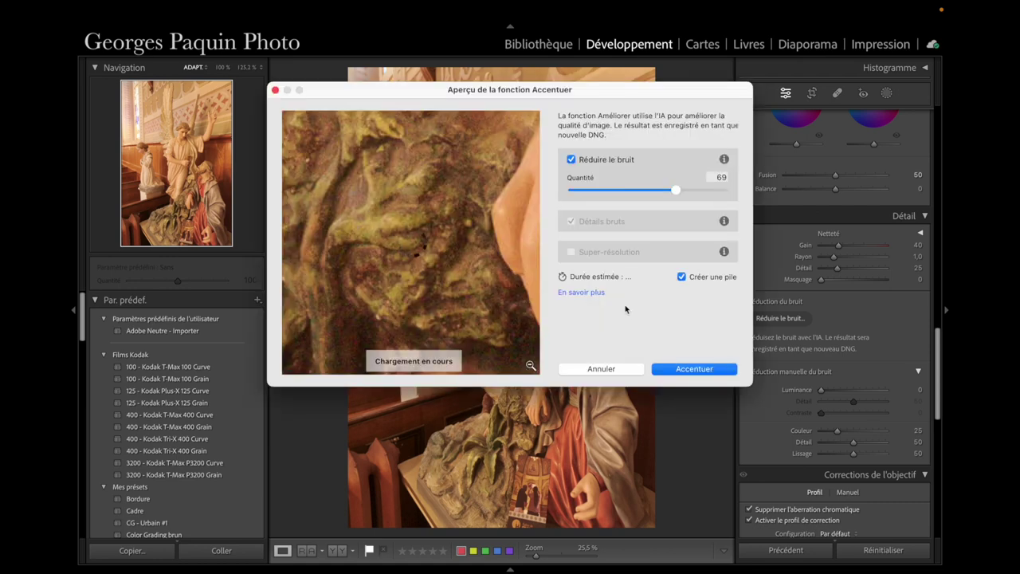
left_click(530, 365)
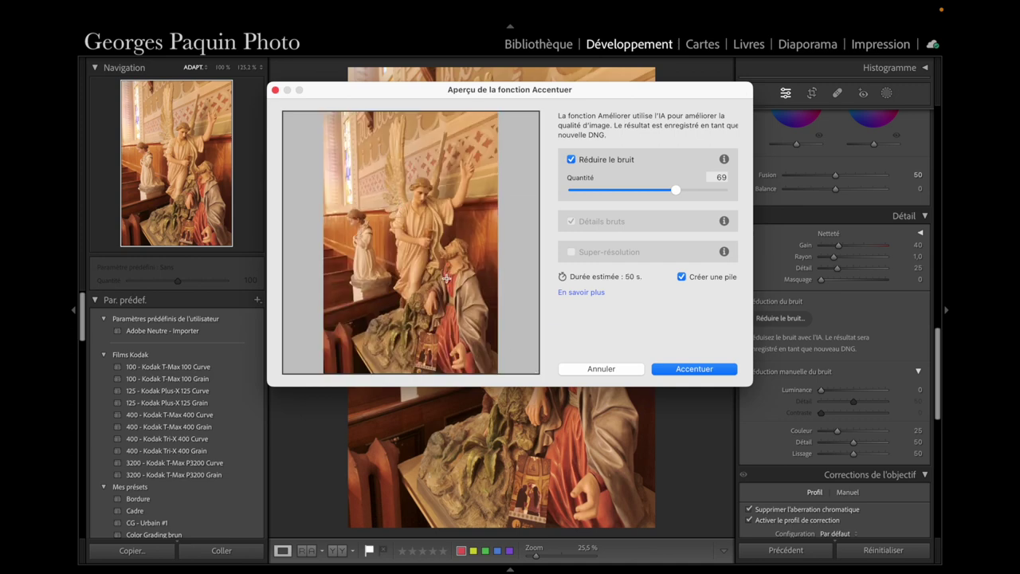
left_click(451, 247)
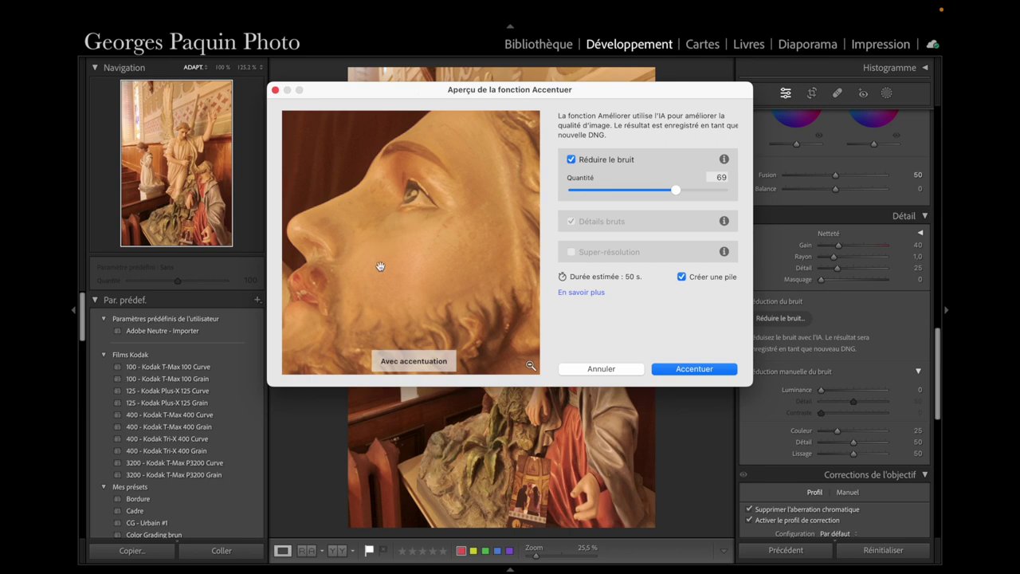
left_click_drag(674, 191, 638, 195)
left_click_drag(638, 191, 693, 195)
left_click(679, 369)
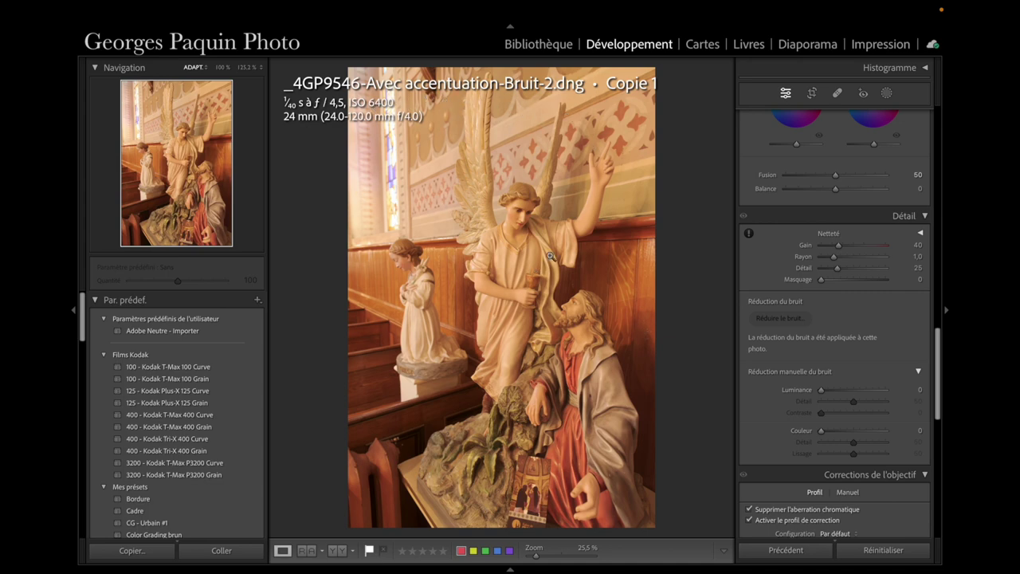
Hide the info overlay and check Jesus's and the angel's denoised faces at 100%, then fit the photo.
key("i")
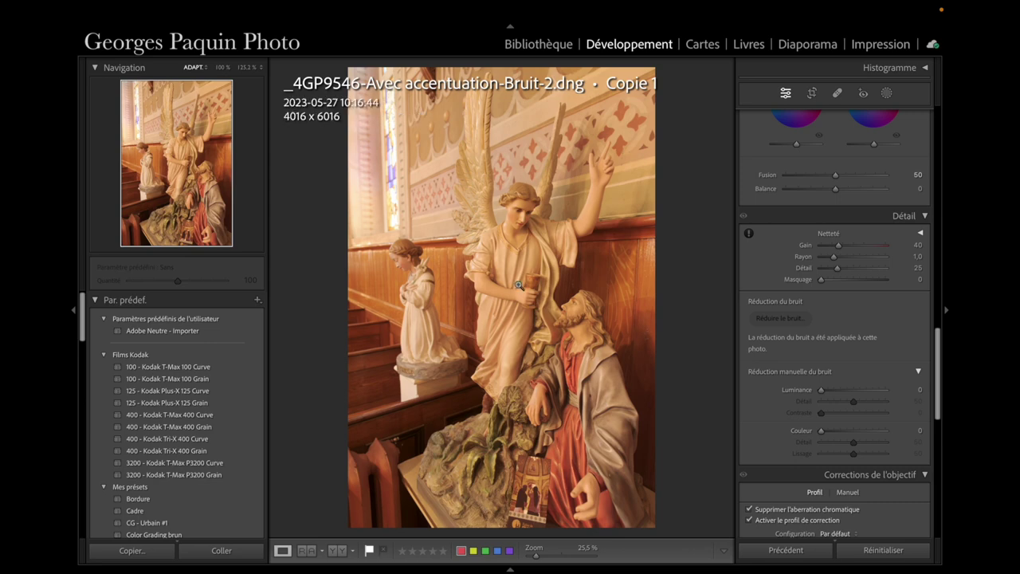
key("i")
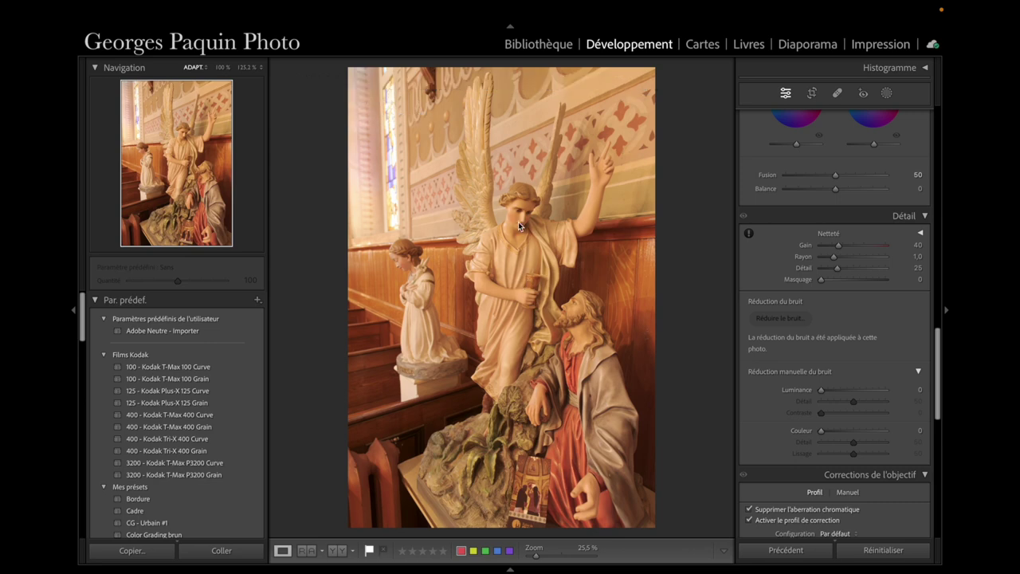
left_click(521, 244)
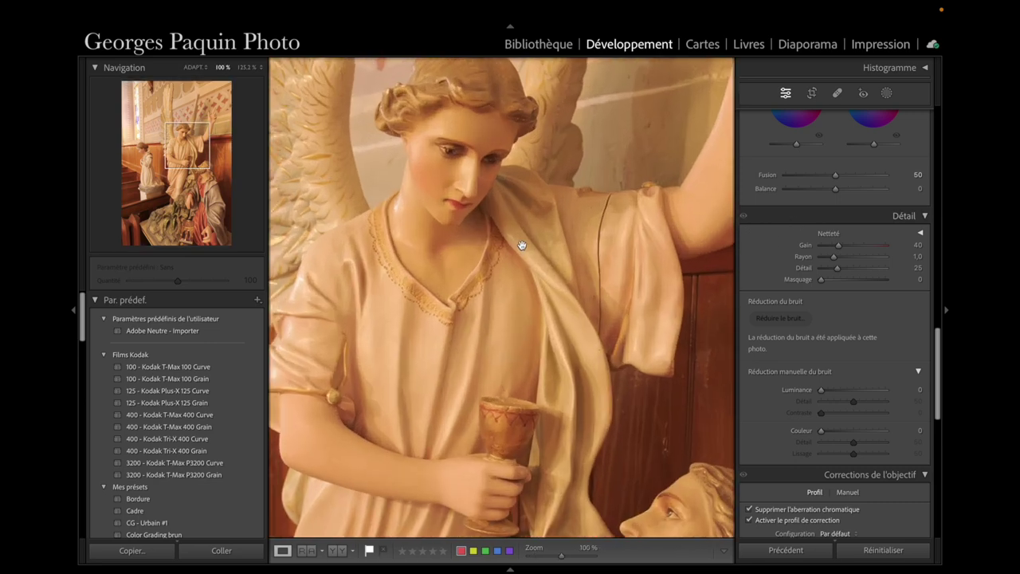
left_click_drag(196, 160, 211, 200)
left_click_drag(505, 207, 531, 278)
left_click_drag(514, 190, 526, 284)
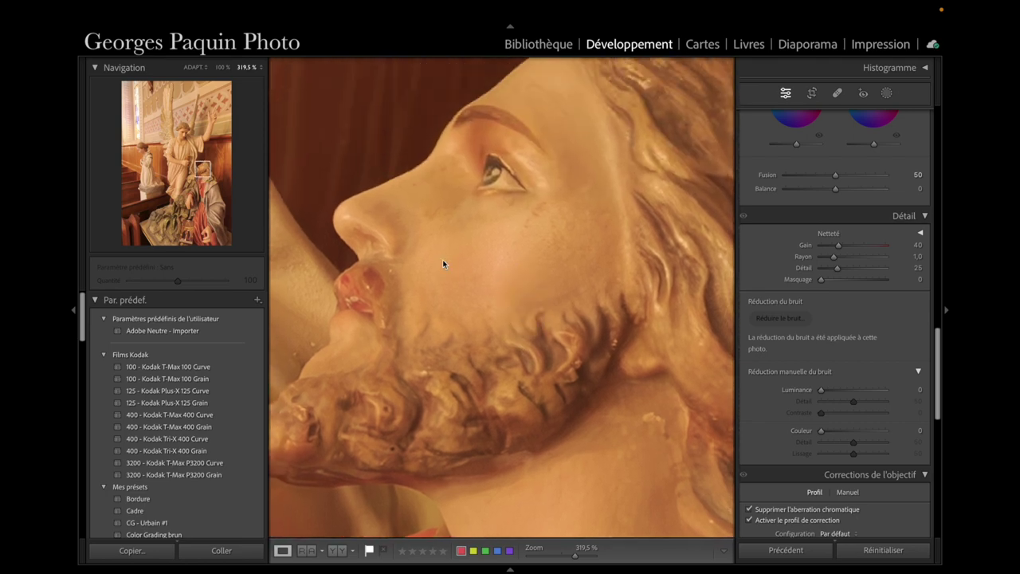
left_click_drag(555, 279, 524, 297)
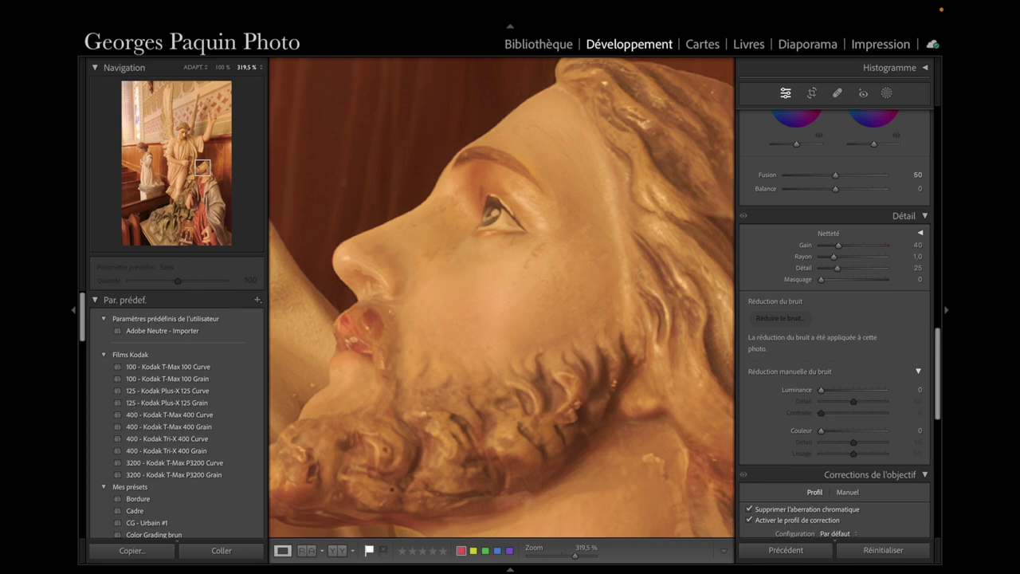
left_click_drag(425, 371, 512, 192)
left_click_drag(649, 404, 518, 303)
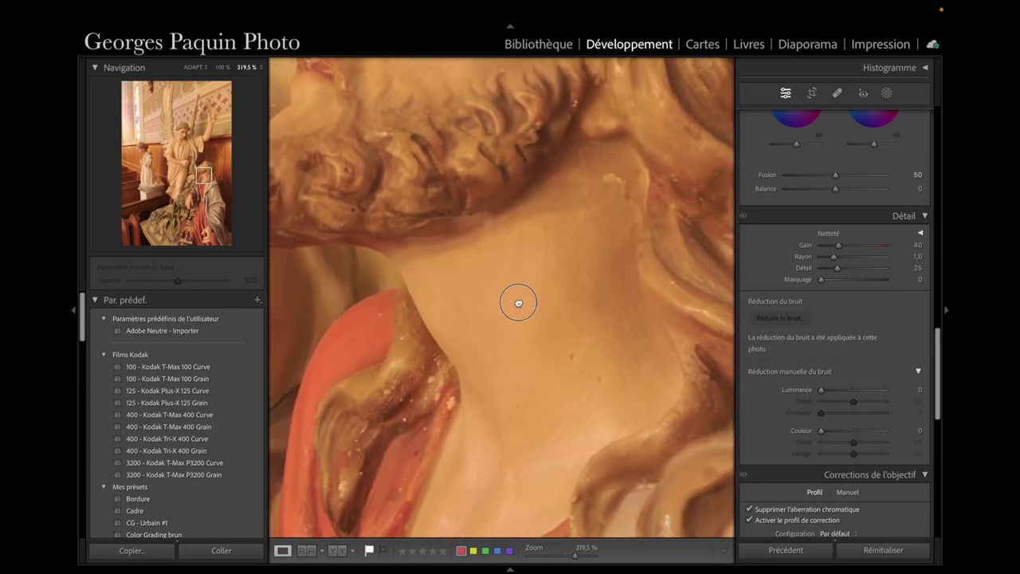
left_click(570, 302)
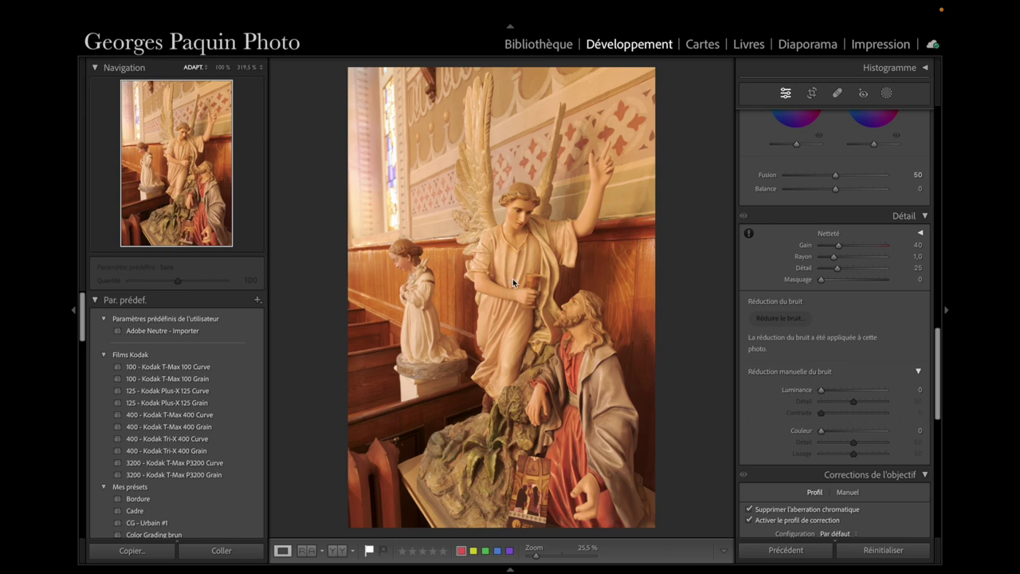
Scroll back up to the Basic panel showing Temperature 5,700 and Tint +4.
scroll(751, 280, "up", 10)
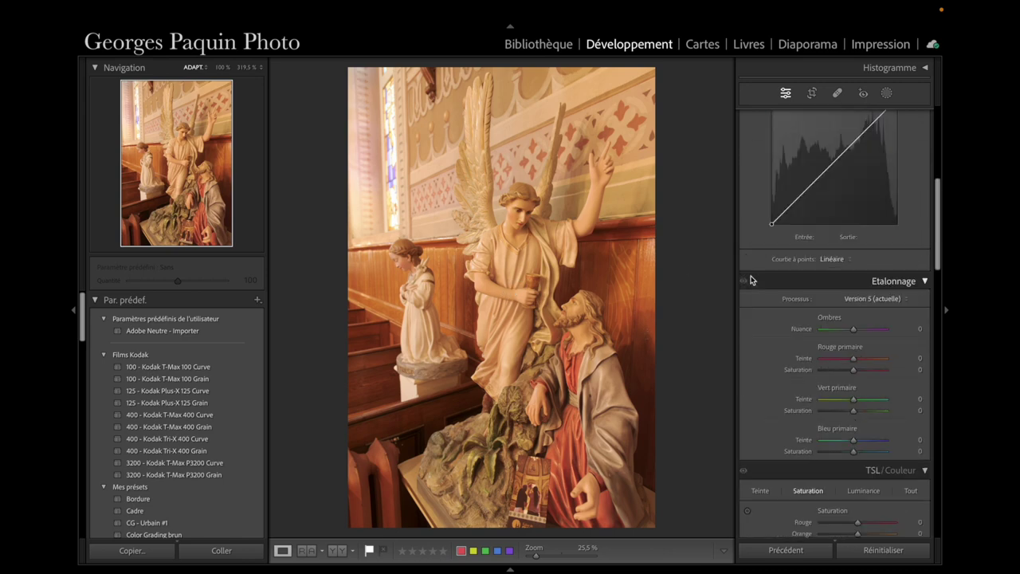
scroll(749, 279, "up", 5)
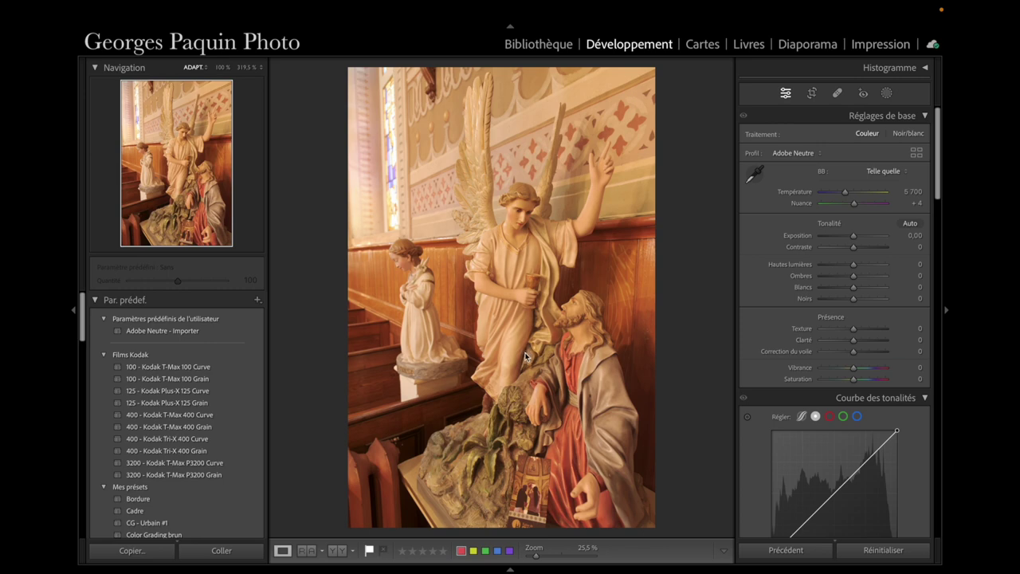
Zoom in on Jesus's hand and pan to the cream drapery, magnifying it to 417%.
left_click_drag(532, 389, 478, 137)
left_click_drag(509, 258, 450, 271)
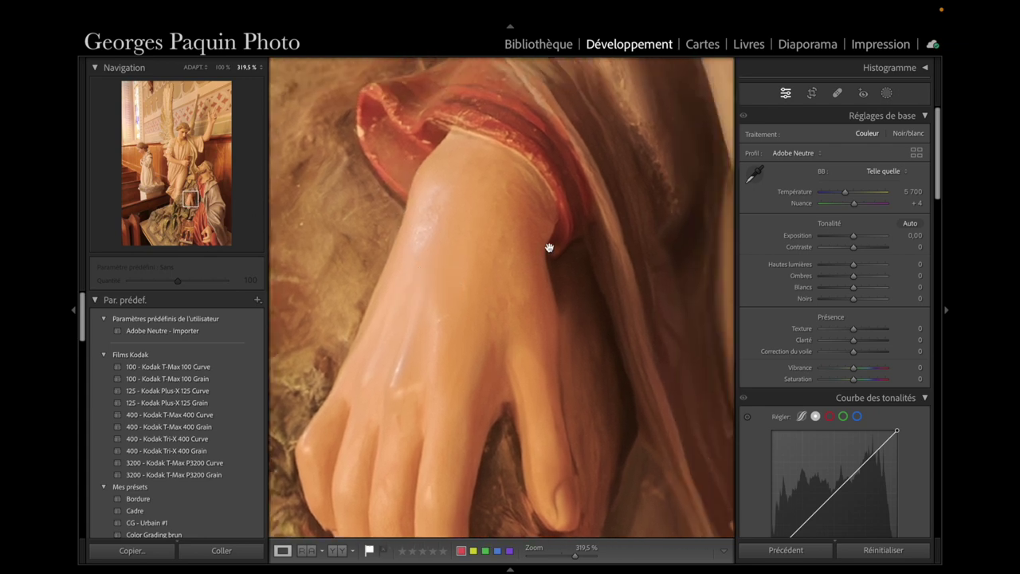
left_click_drag(569, 230, 538, 350)
left_click_drag(572, 207, 537, 400)
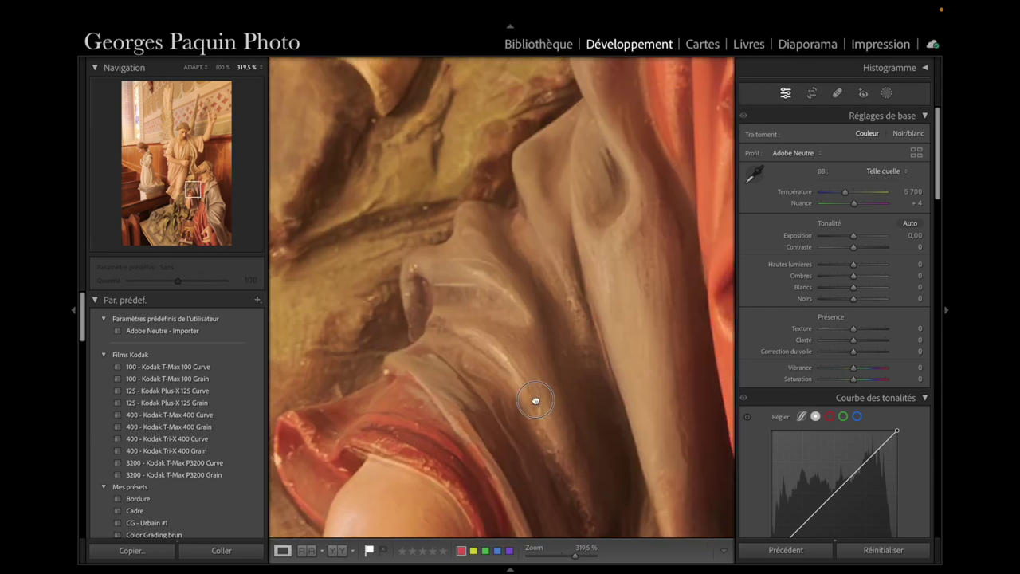
left_click_drag(596, 208, 511, 444)
left_click_drag(618, 150, 551, 391)
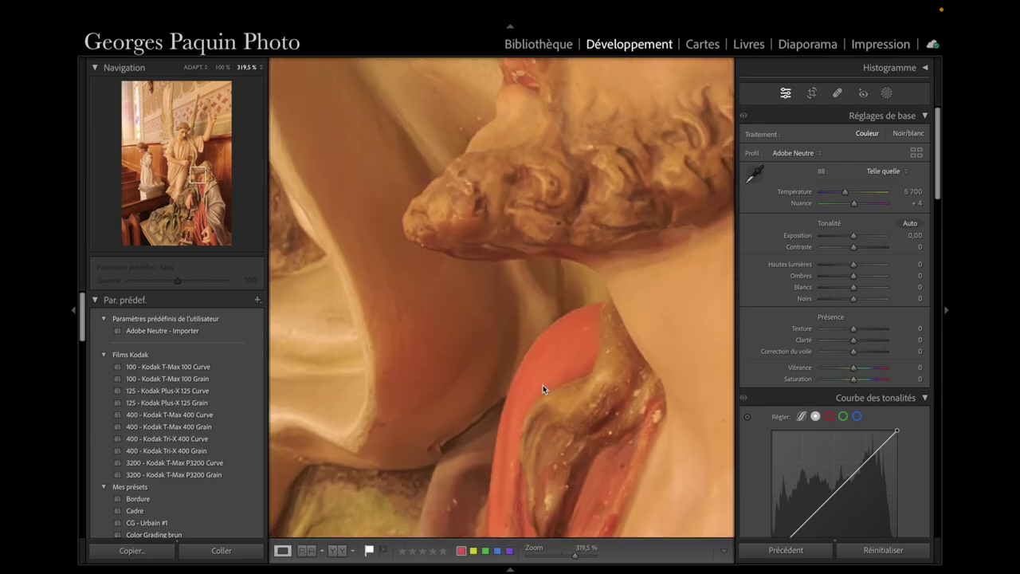
left_click_drag(353, 342, 489, 284)
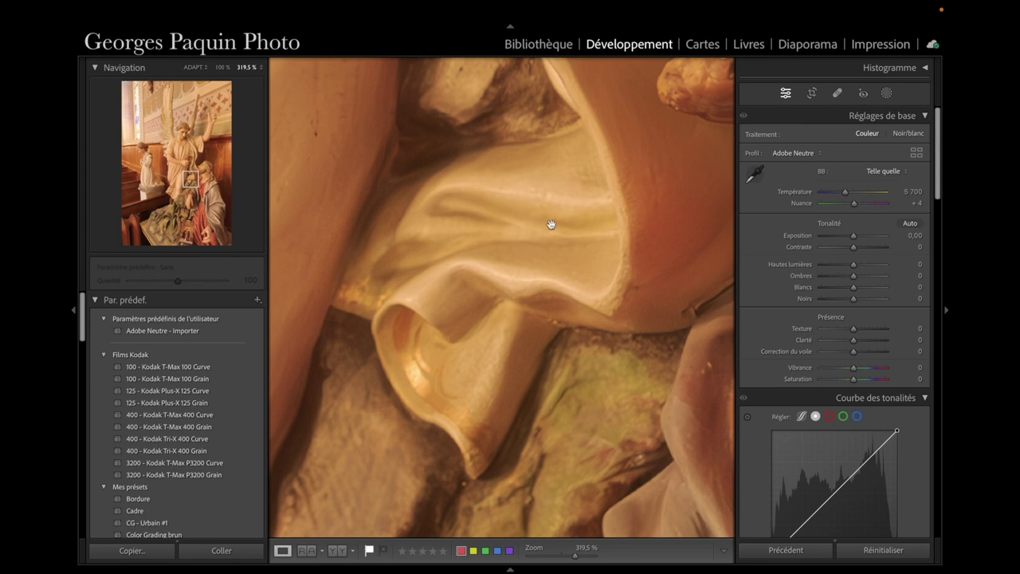
left_click_drag(520, 200, 519, 247)
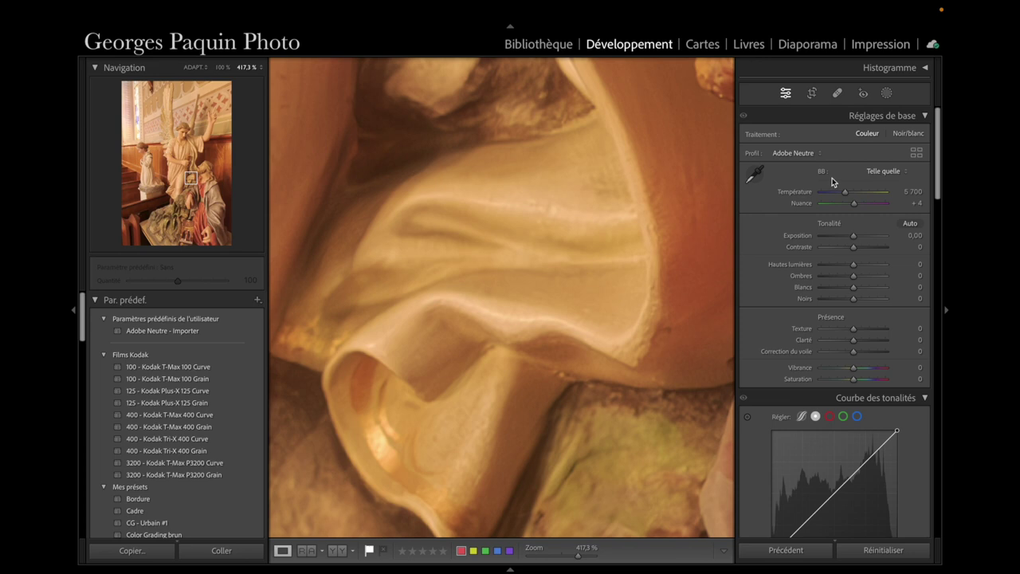
Sample the cream drapery with the WB eyedropper for Temperature 2,800 and Tint +6, then fit the photo.
left_click(753, 175)
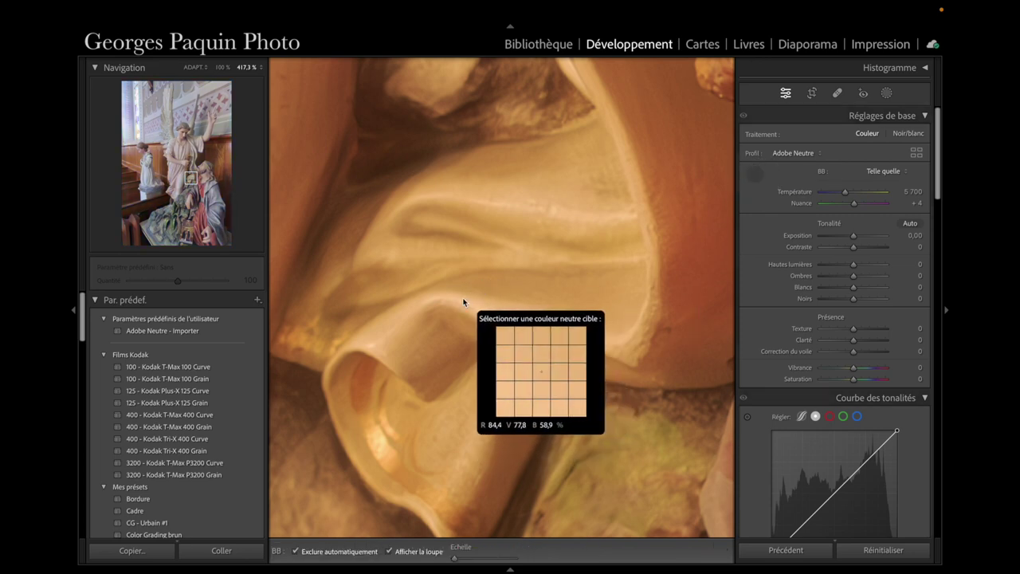
left_click(372, 347)
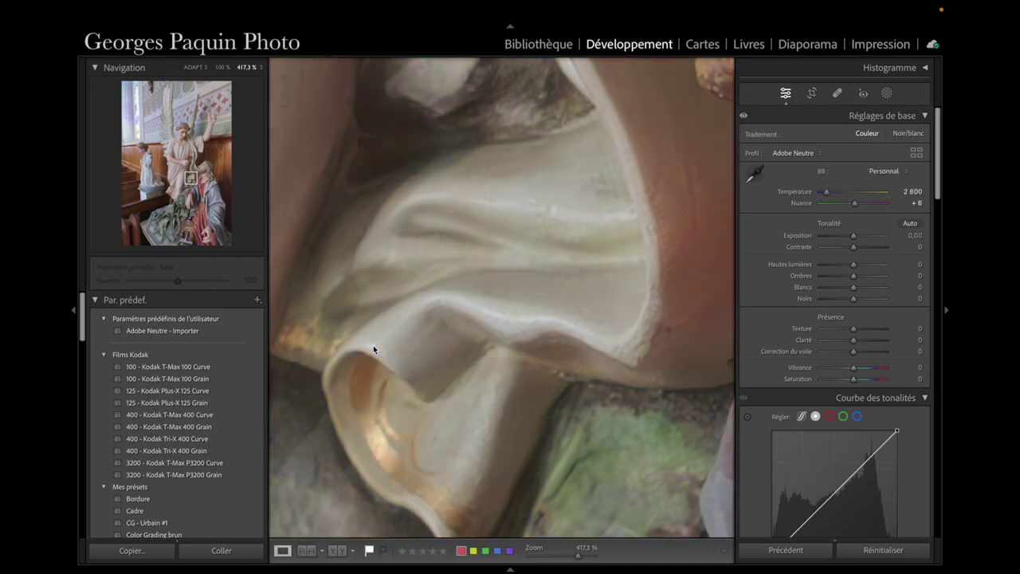
left_click(634, 245)
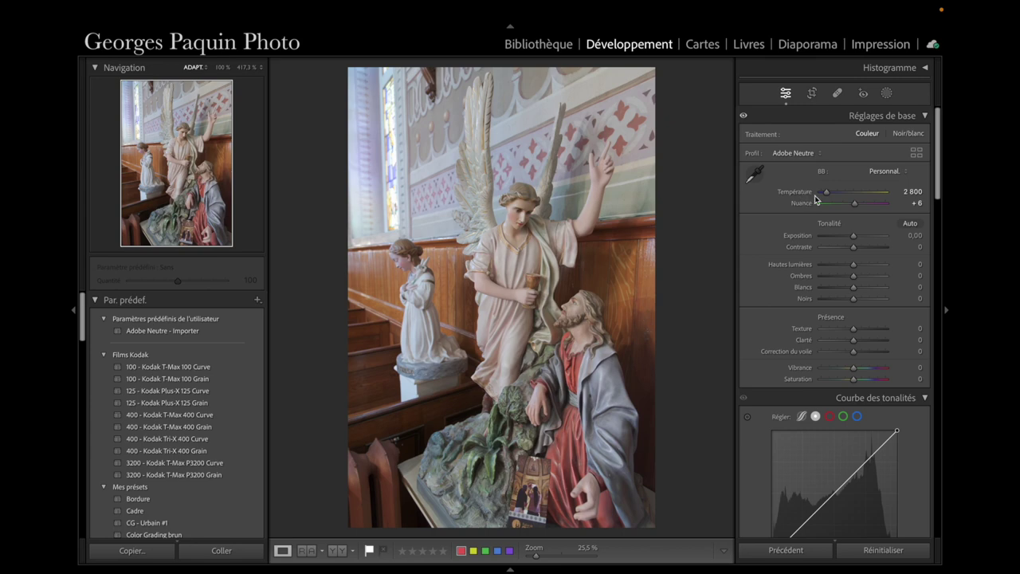
left_click_drag(827, 197, 832, 199)
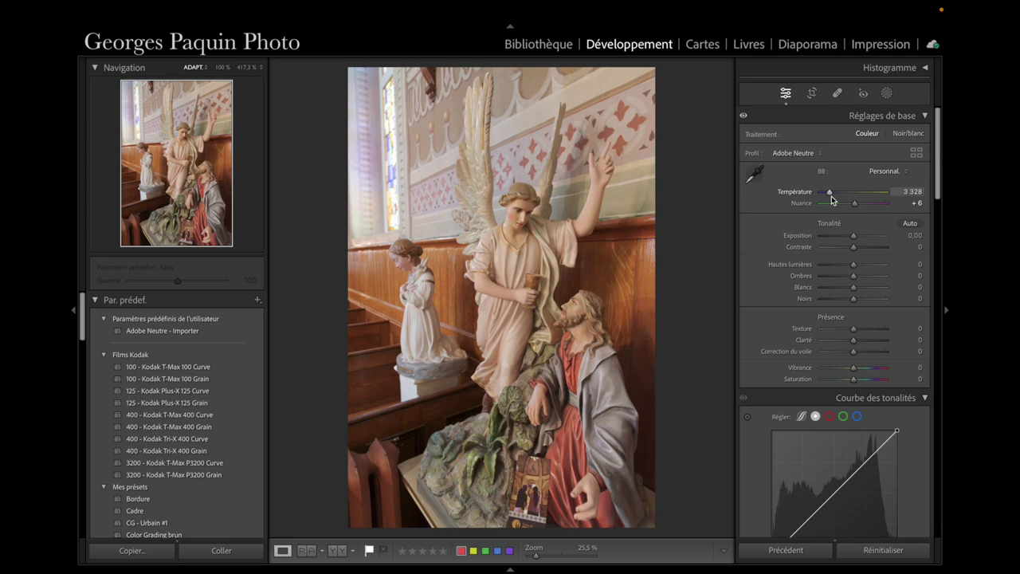
left_click_drag(831, 198, 833, 198)
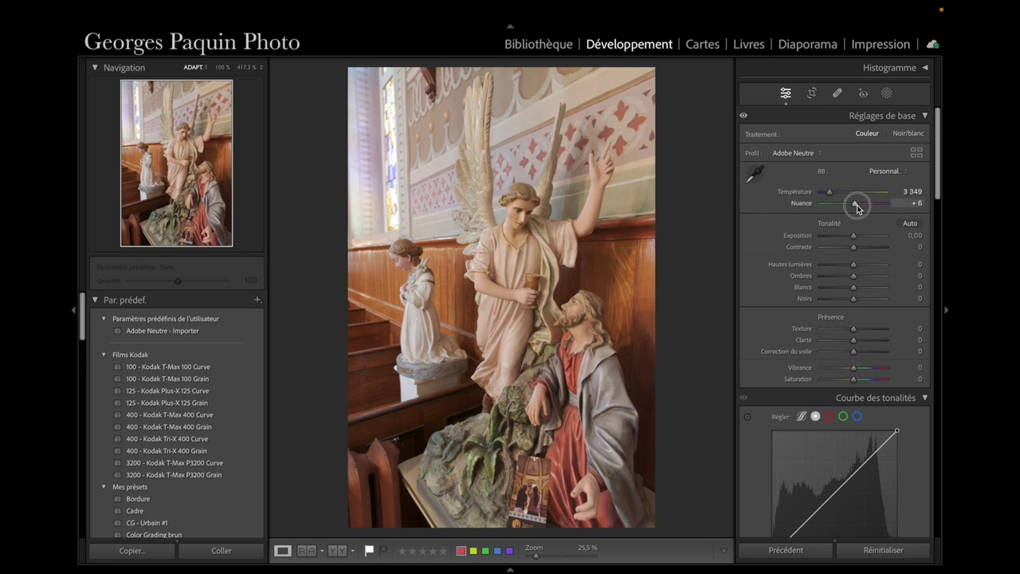
left_click_drag(858, 208, 854, 209)
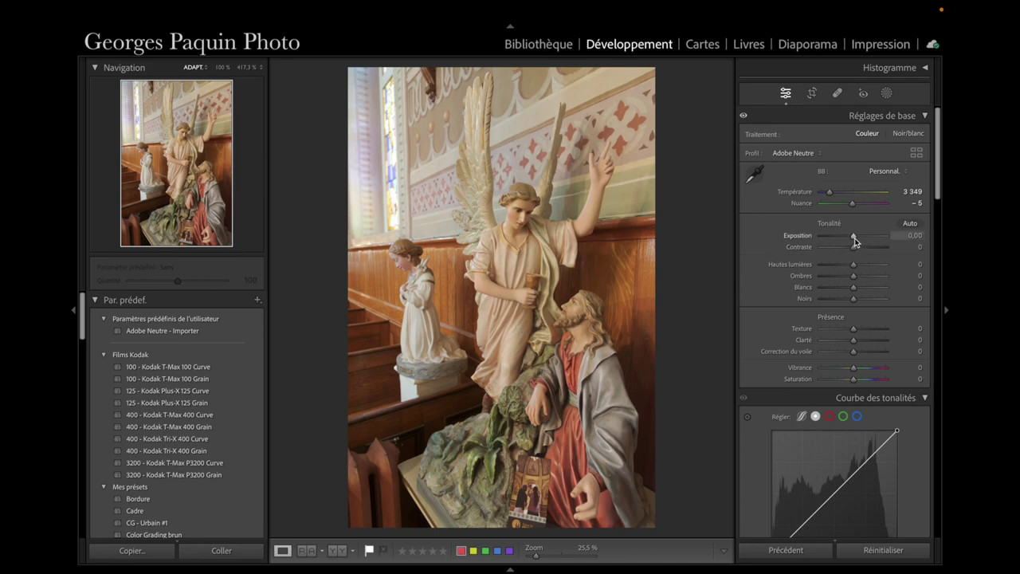
Lower Exposition to −0,65 and bring the Tone Curve panel into view.
left_click_drag(854, 238, 852, 244)
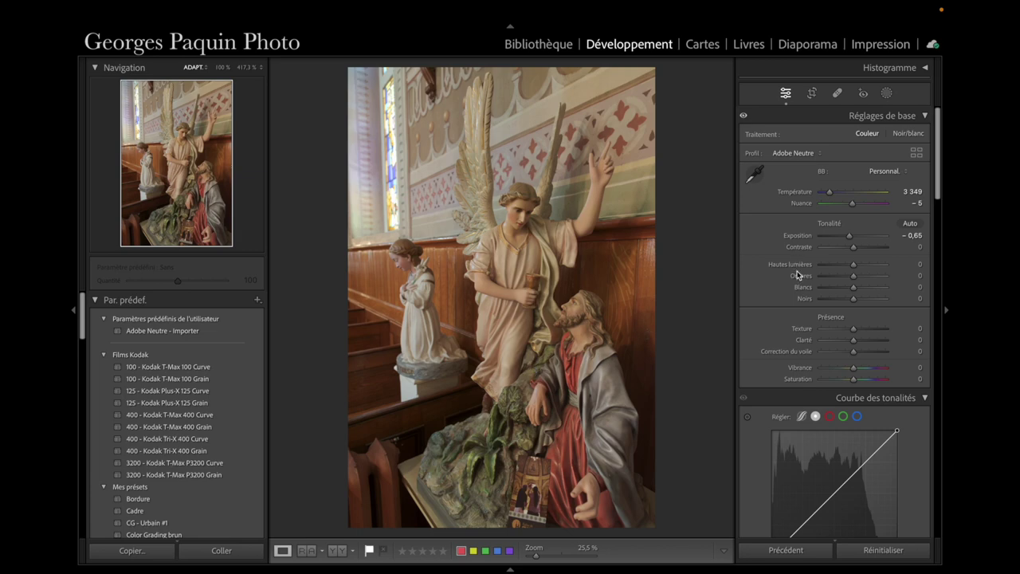
scroll(754, 296, "down", 2)
scroll(754, 293, "down", 7)
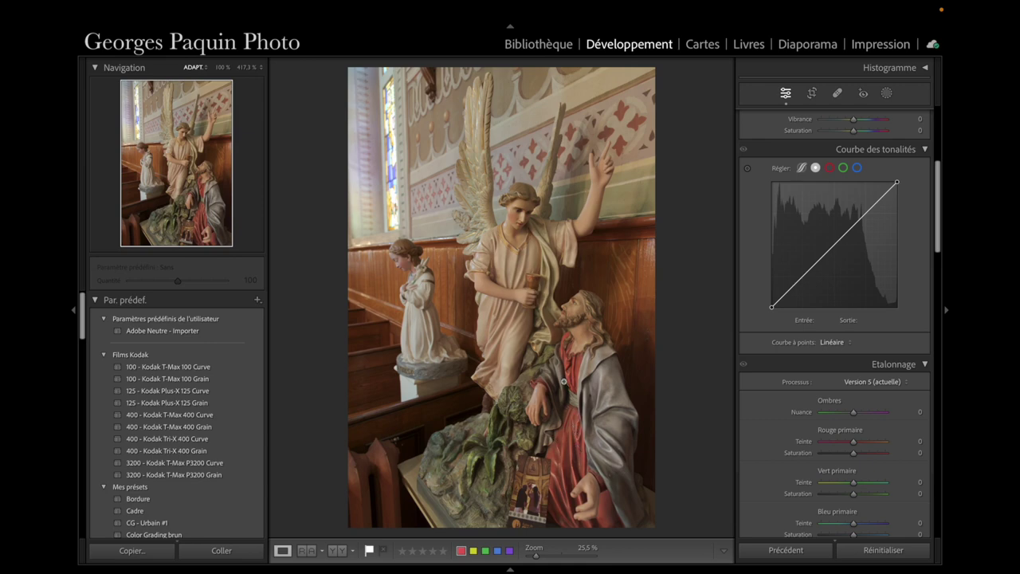
Zoom to 70.4% and center the view on Jesus's head, shoulders and robe.
left_click(604, 436)
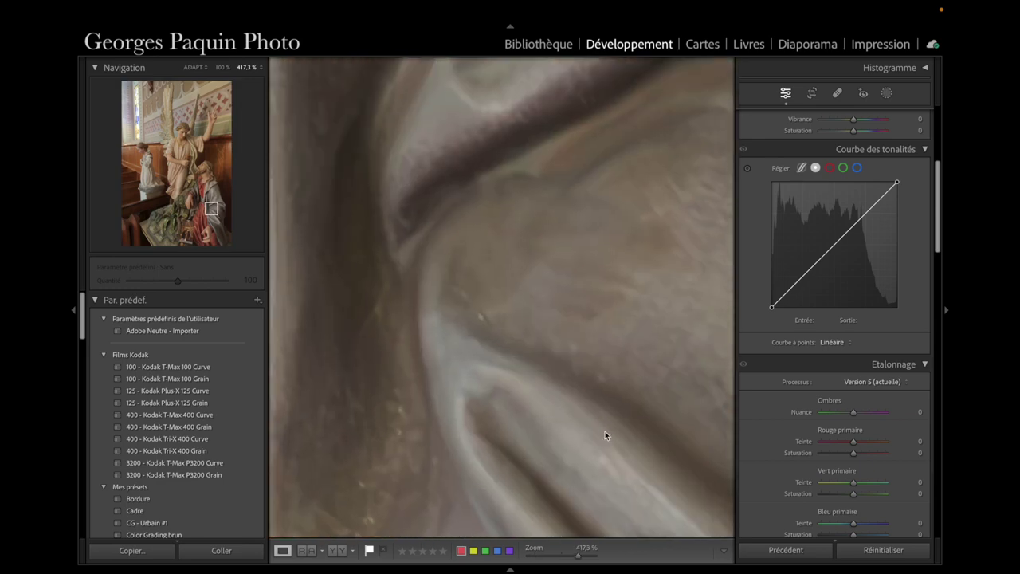
scroll(603, 433, "down", 6)
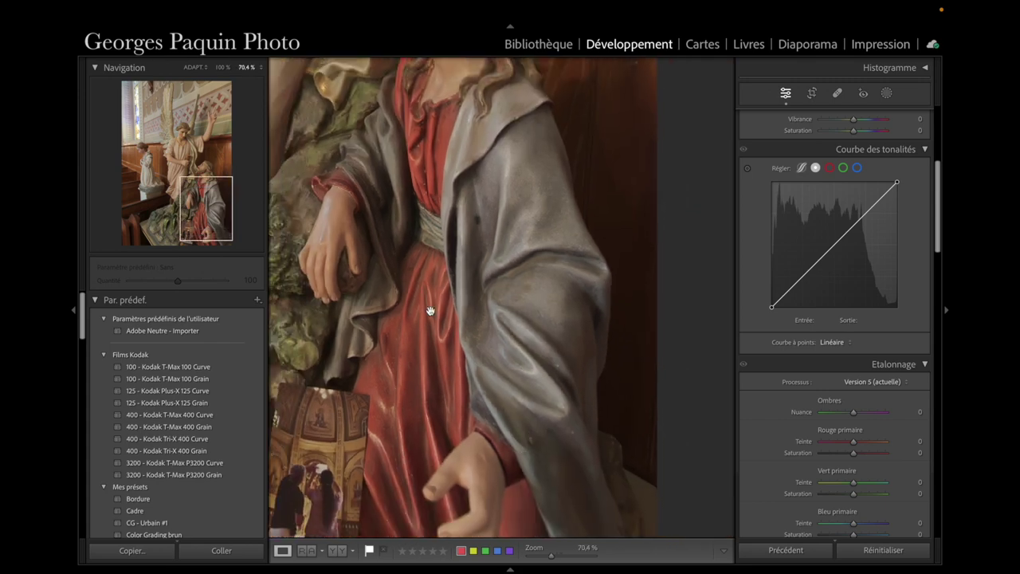
left_click_drag(371, 269, 510, 348)
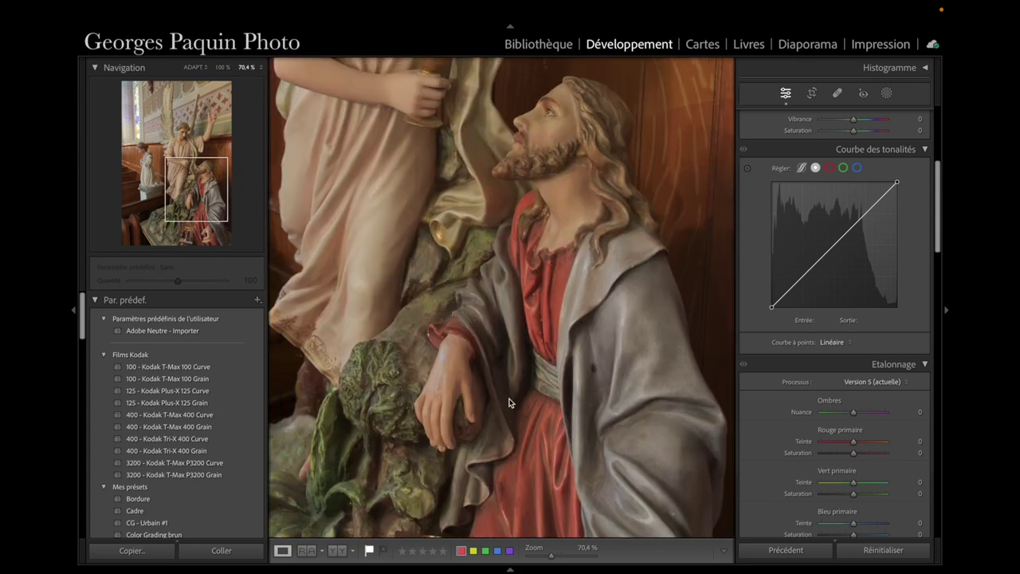
left_click_drag(505, 362, 521, 380)
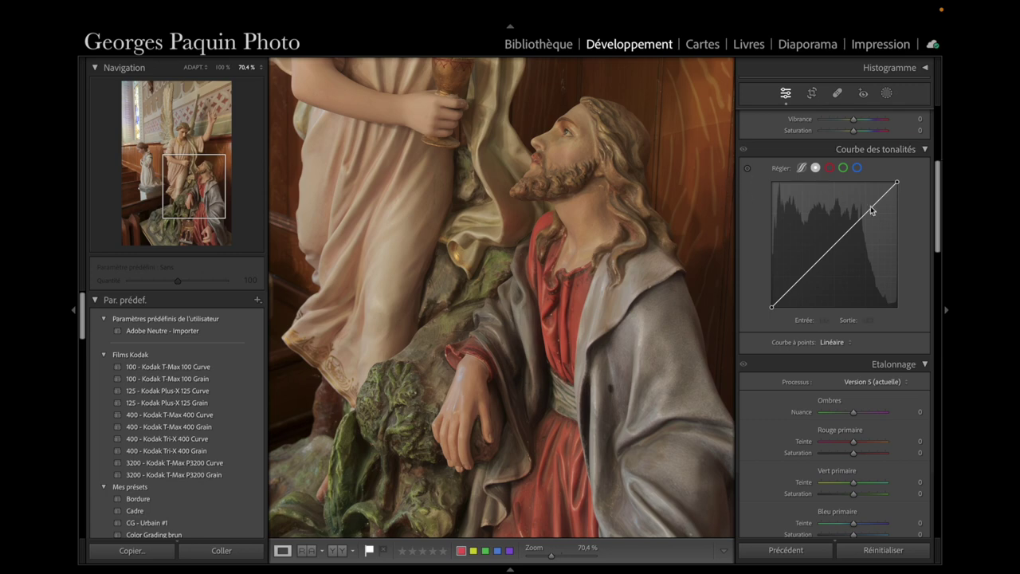
With the targeted tone-curve tool, darken the deepest shadows and brighten the angel's robe highlights, then fit the view.
left_click(748, 170)
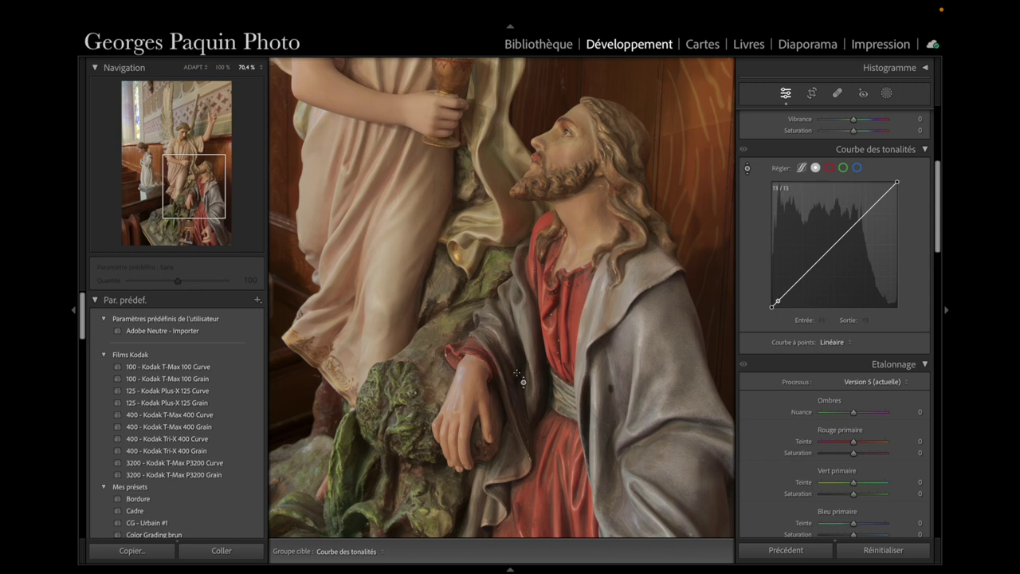
left_click_drag(515, 372, 515, 394)
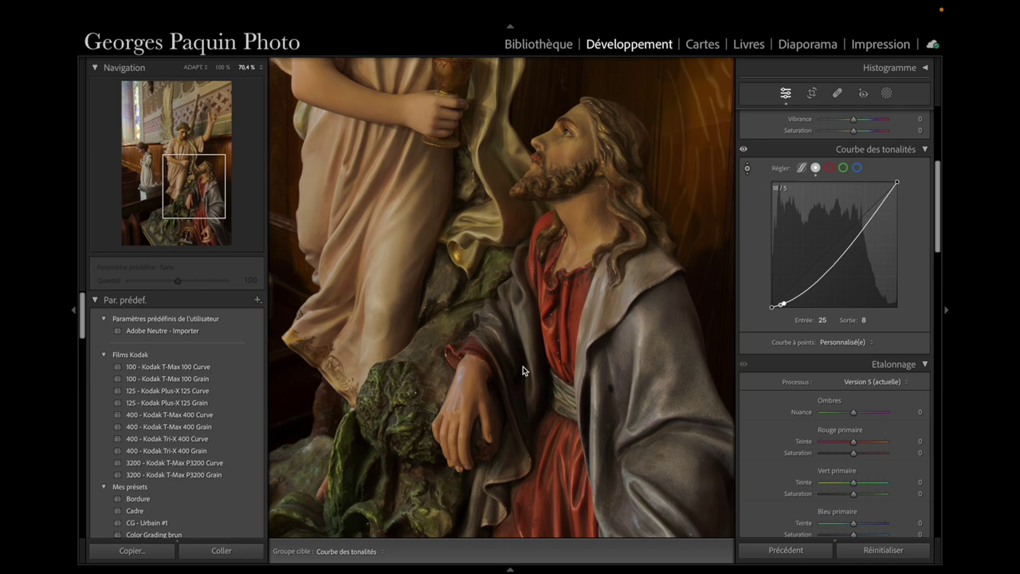
left_click_drag(190, 179, 182, 153)
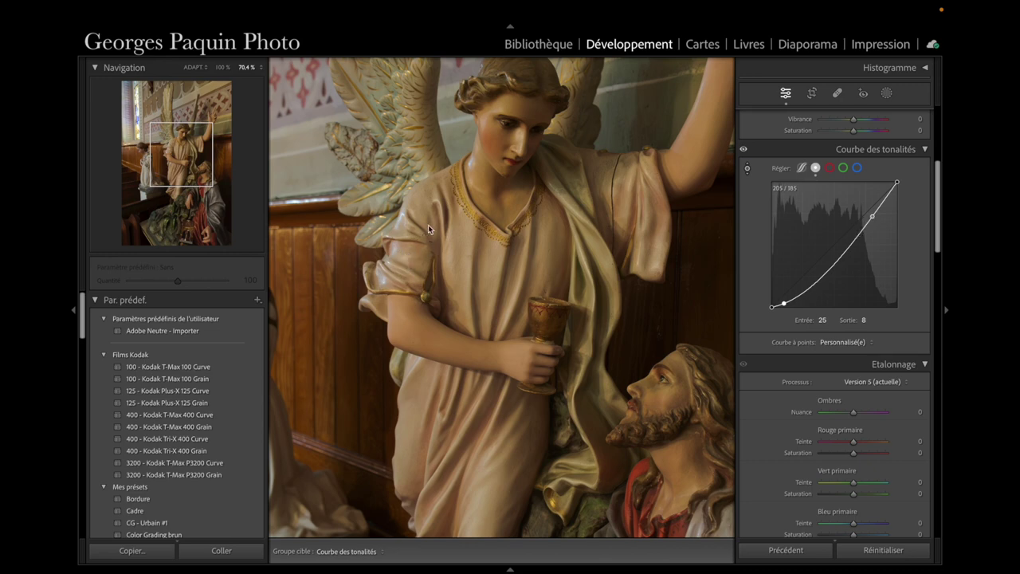
left_click_drag(404, 262, 404, 235)
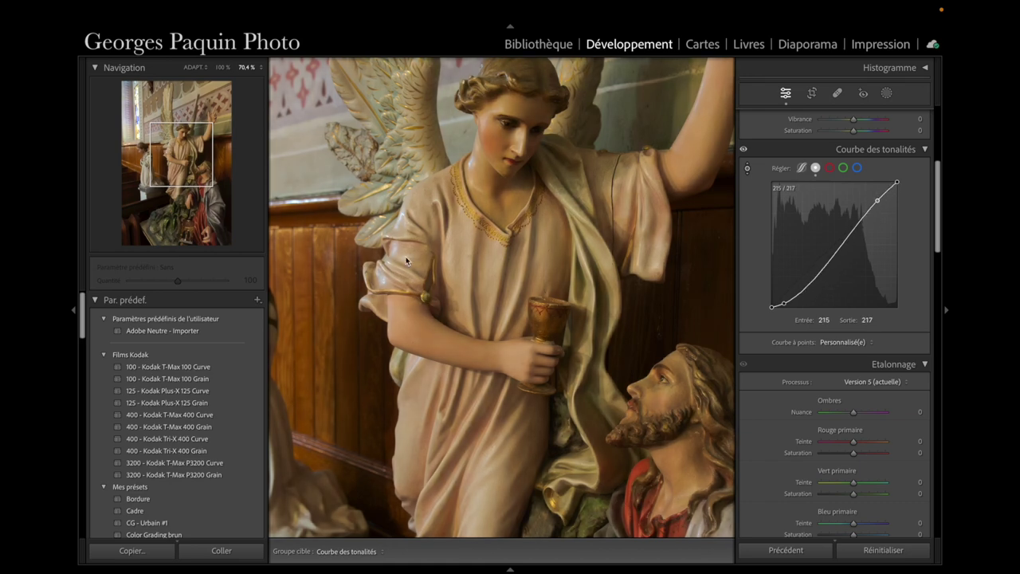
left_click(194, 67)
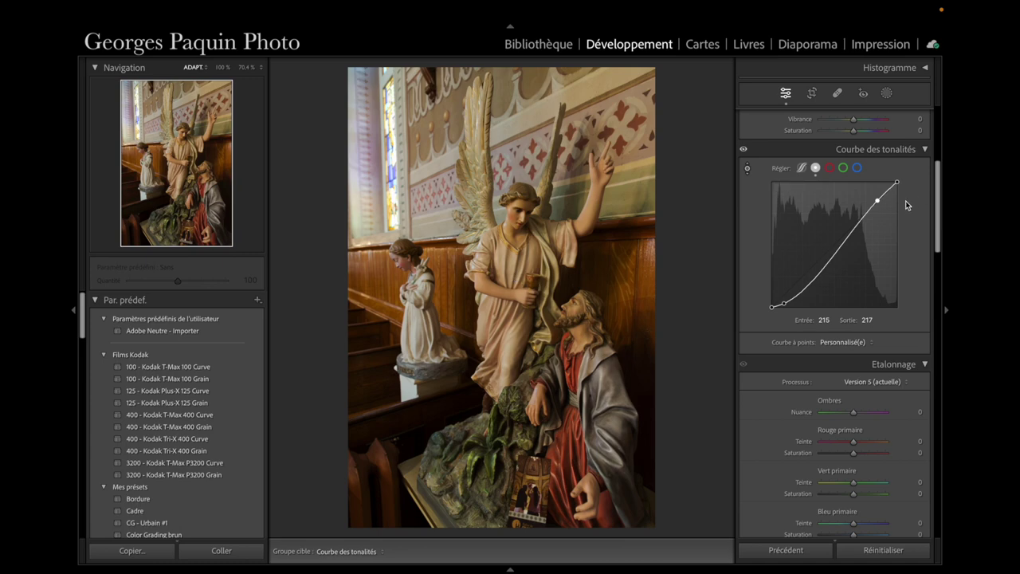
Turn off the curve tool and set Noirs −23, Ombres +20, Hautes lumières −25, Blancs +29, Contraste −15.
left_click(749, 169)
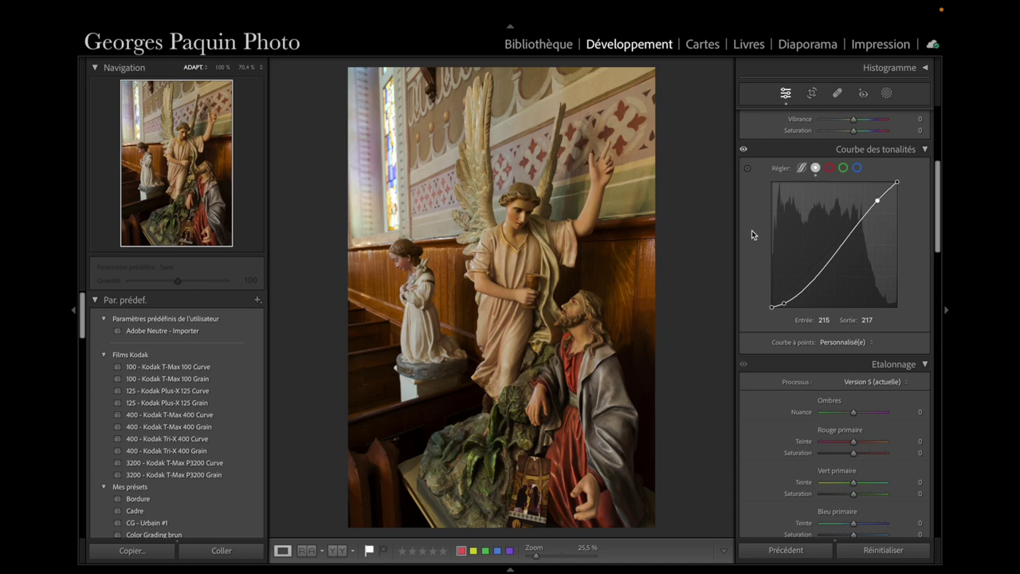
scroll(751, 231, "up", 5)
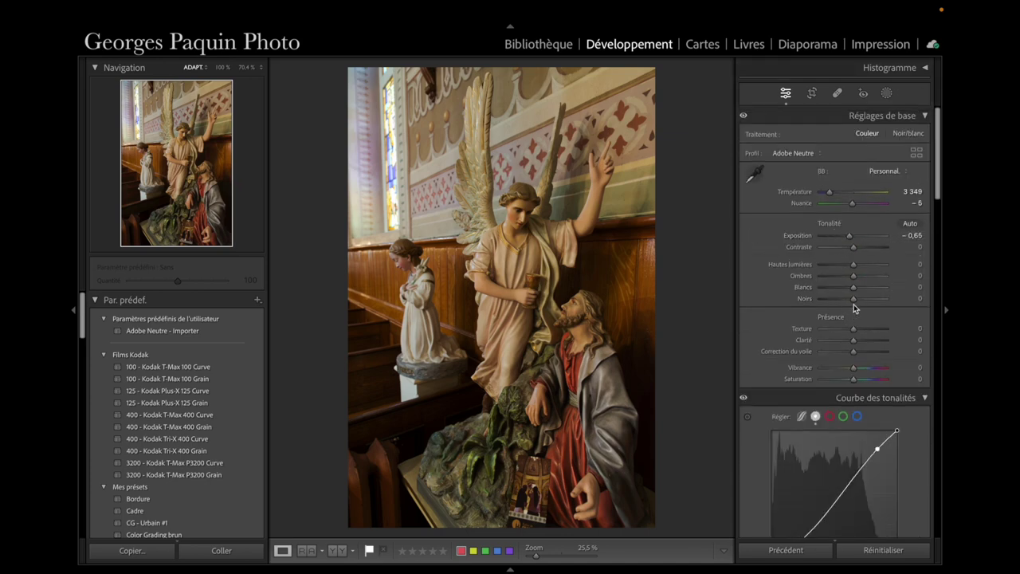
left_click_drag(854, 301, 845, 300)
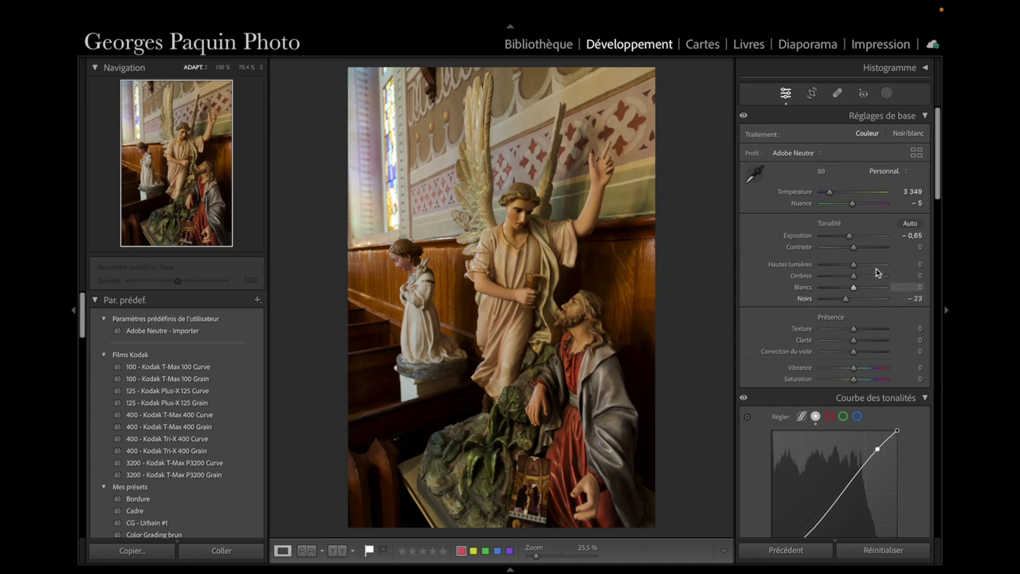
left_click_drag(854, 281, 860, 279)
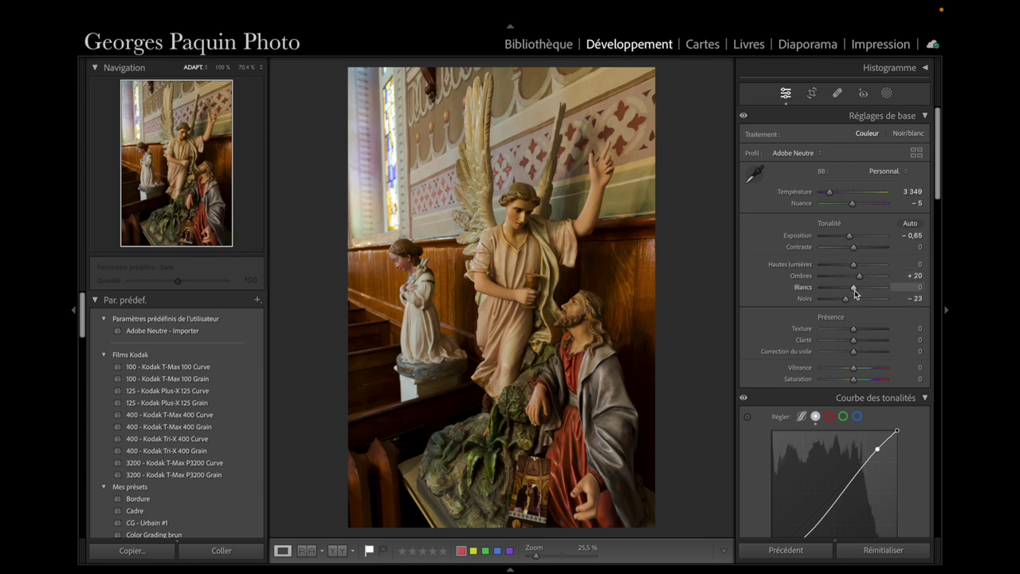
mouse_move(854, 288)
left_mouse_down()
mouse_move(865, 296)
mouse_move(855, 268)
mouse_move(848, 273)
left_mouse_up()
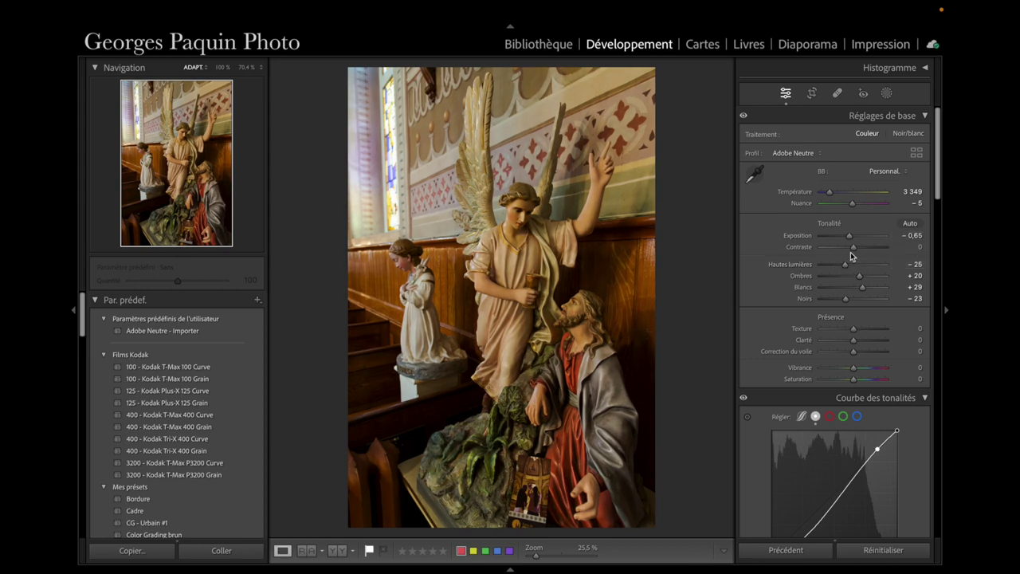
left_click_drag(853, 248, 848, 250)
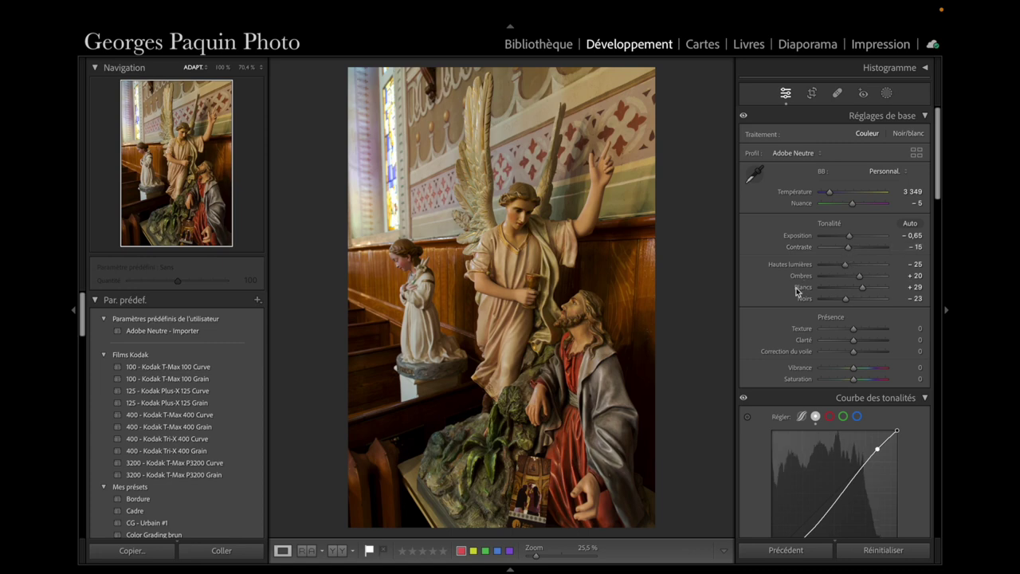
scroll(763, 316, "down", 3)
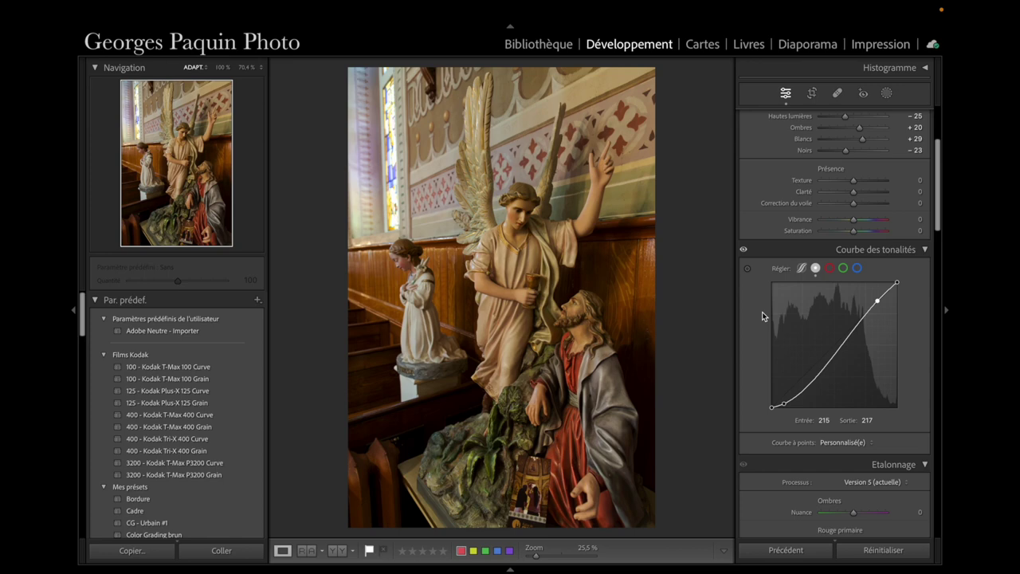
scroll(762, 316, "up", 2)
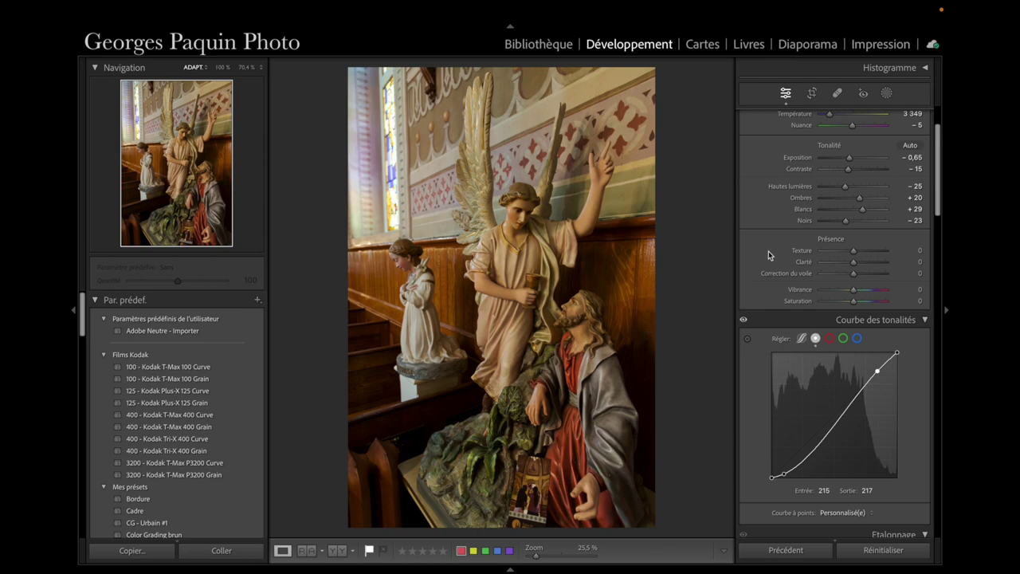
scroll(768, 253, "up", 2)
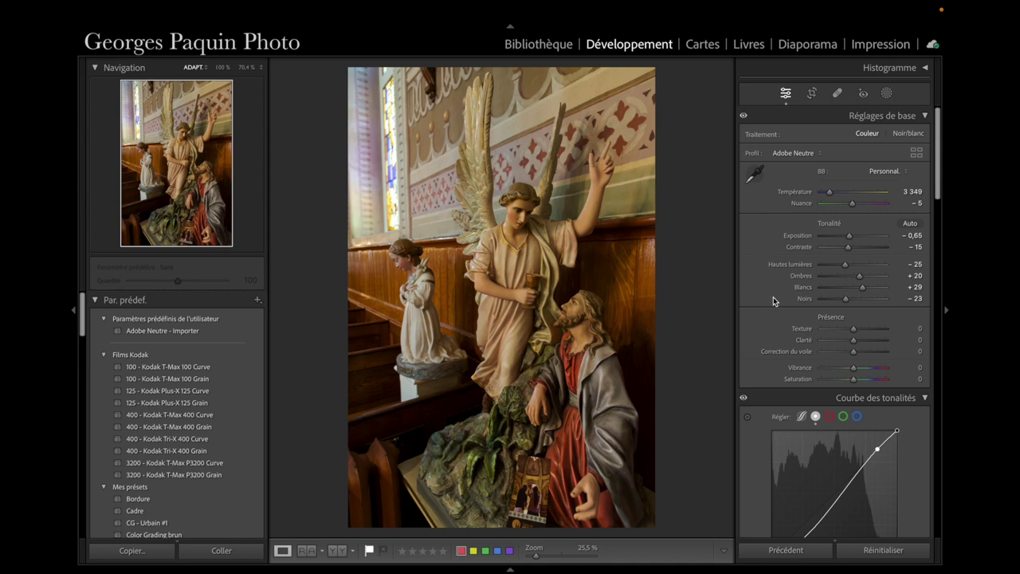
scroll(771, 301, "down", 1)
scroll(771, 300, "down", 2)
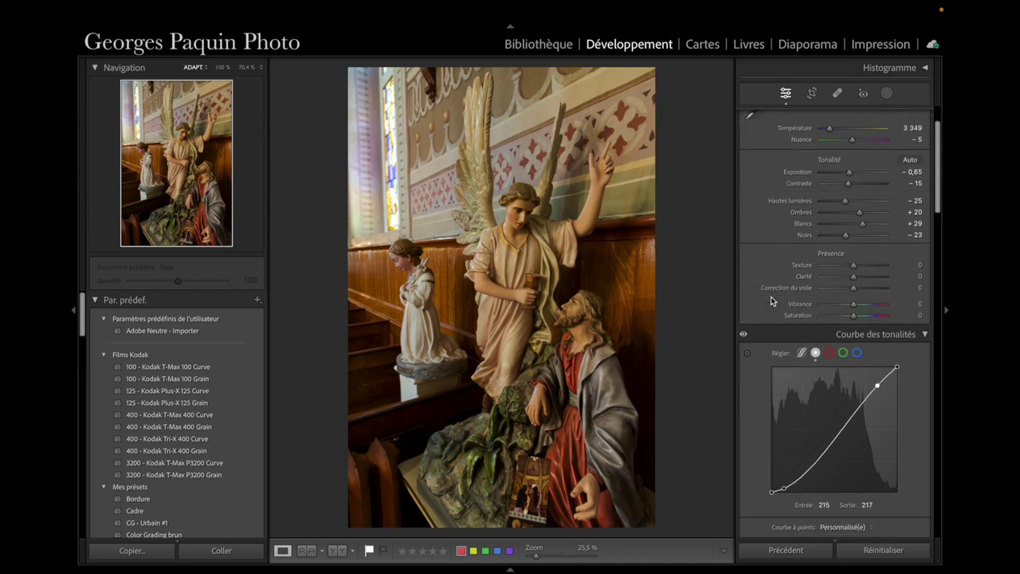
scroll(754, 409, "up", 2)
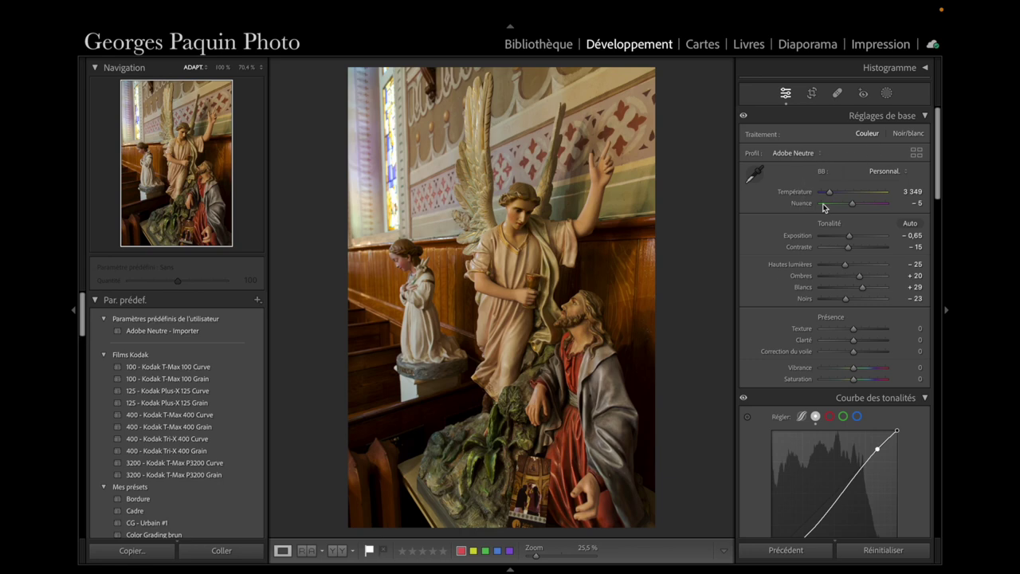
Lower Temperature to 3,071 and set Texture +9, Clarity +7, Vibrance +10, Saturation −17.
left_click_drag(831, 199, 829, 201)
key("alt")
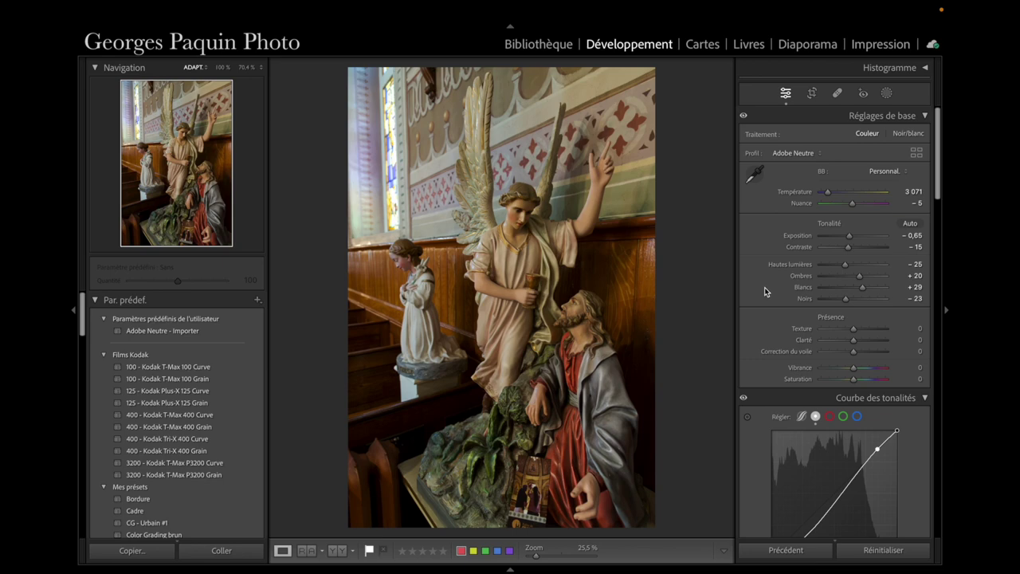
scroll(764, 291, "down", 1)
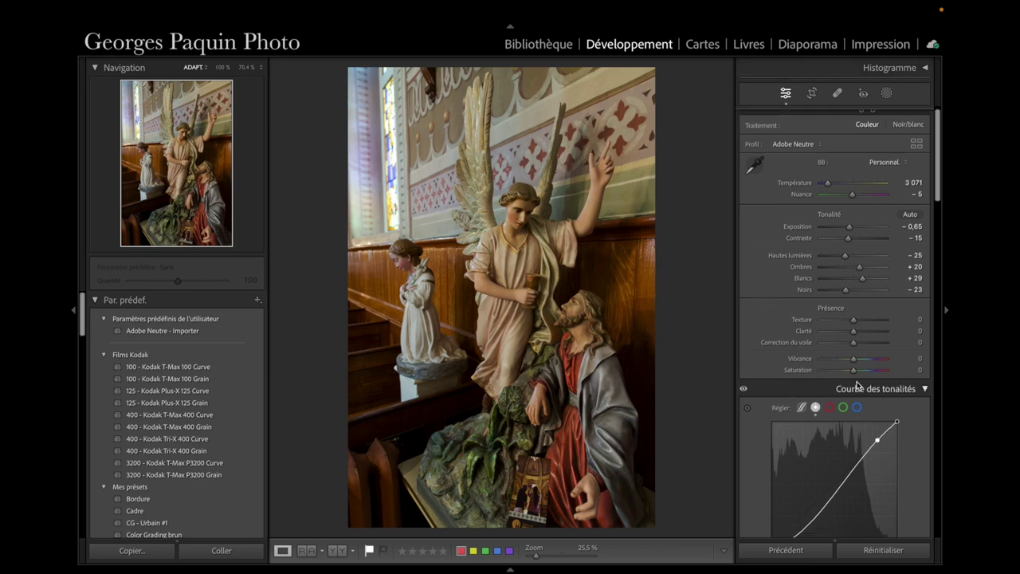
left_click_drag(854, 374, 851, 376)
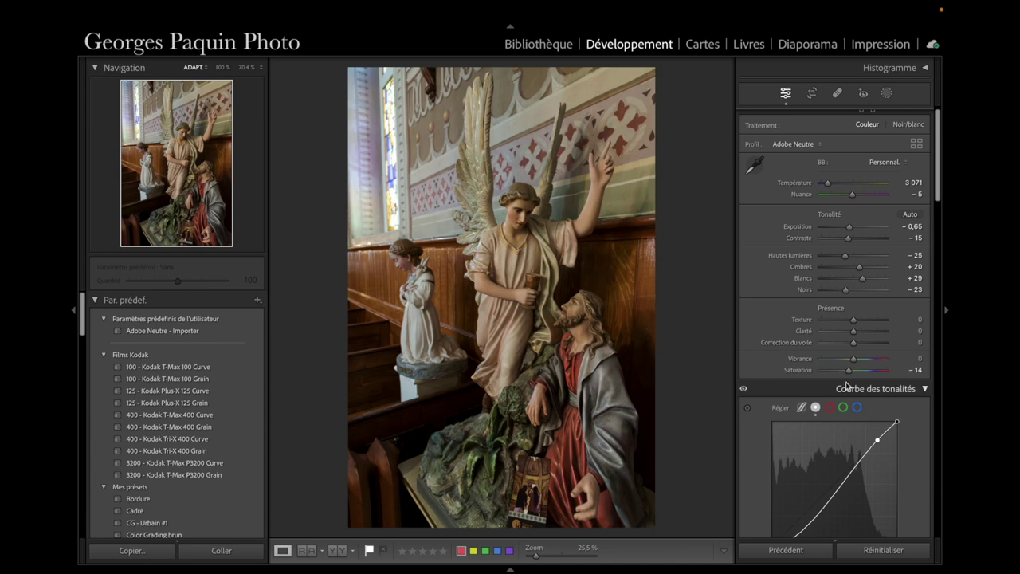
left_click_drag(850, 372, 857, 357)
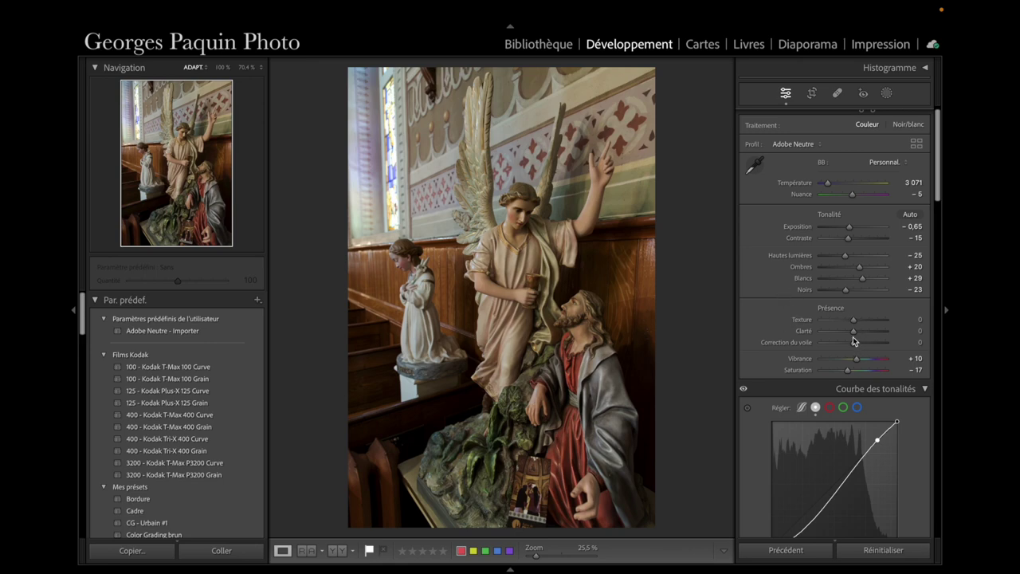
left_click_drag(853, 332, 857, 321)
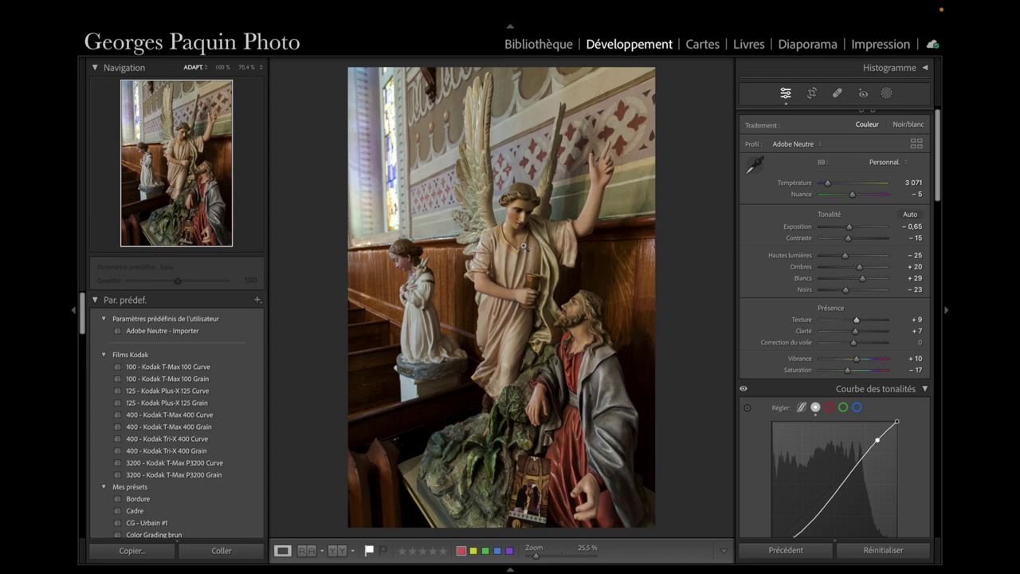
left_click(587, 406)
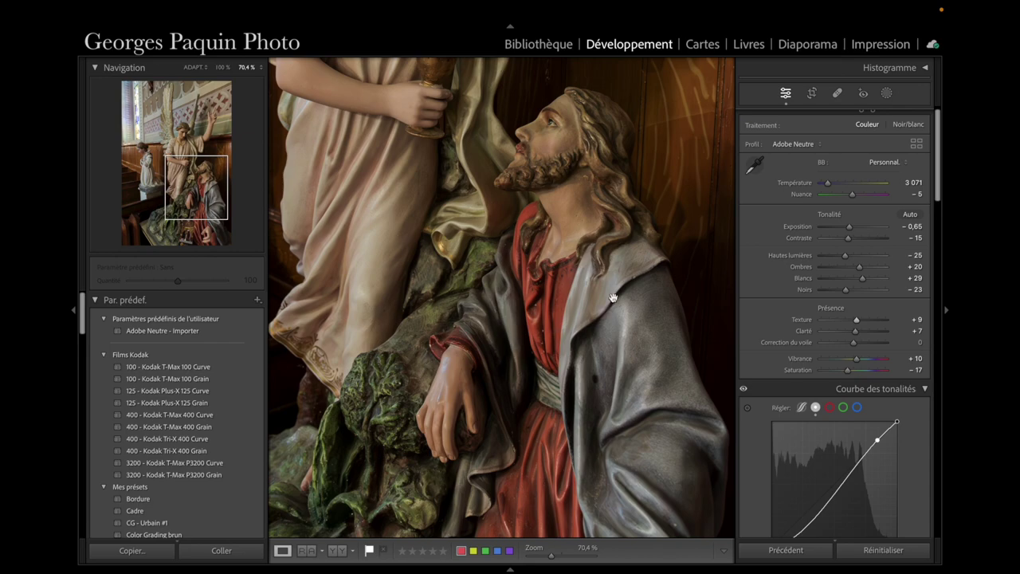
left_click_drag(435, 370, 439, 374)
left_click(439, 375)
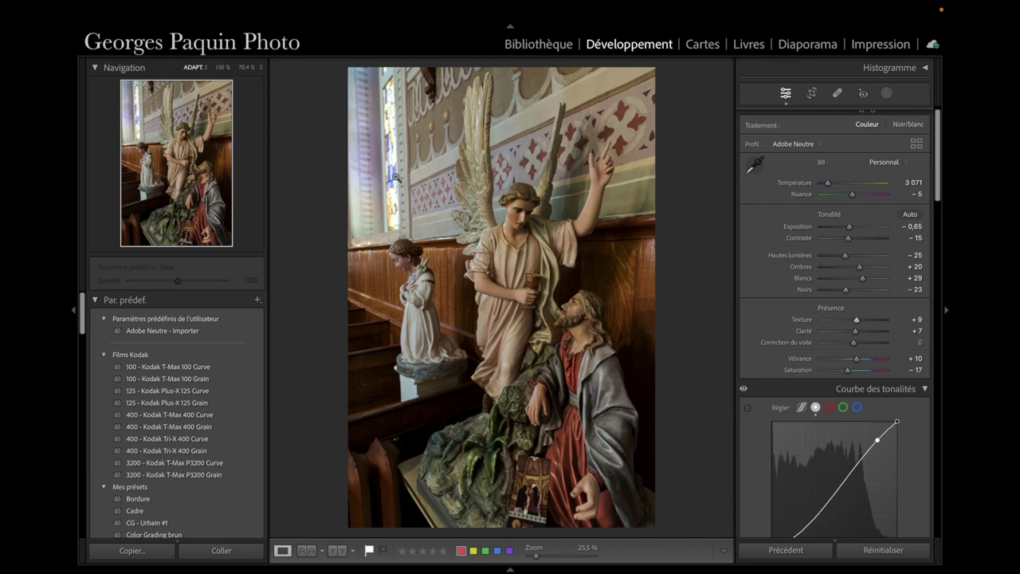
Add a linear gradient mask across the photo's left side and hide its overlay.
left_click(886, 94)
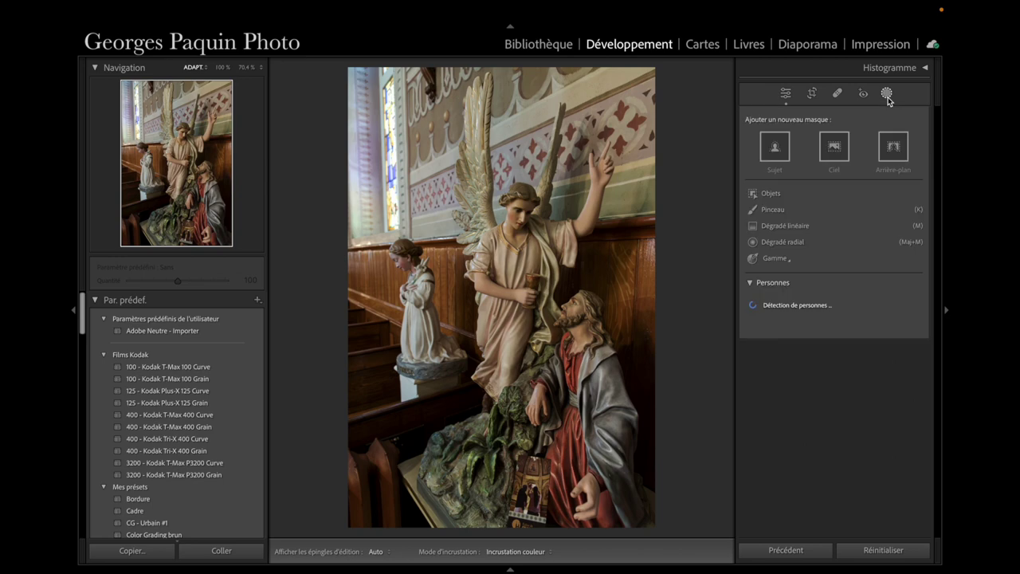
left_click(797, 228)
left_click_drag(434, 283, 522, 278)
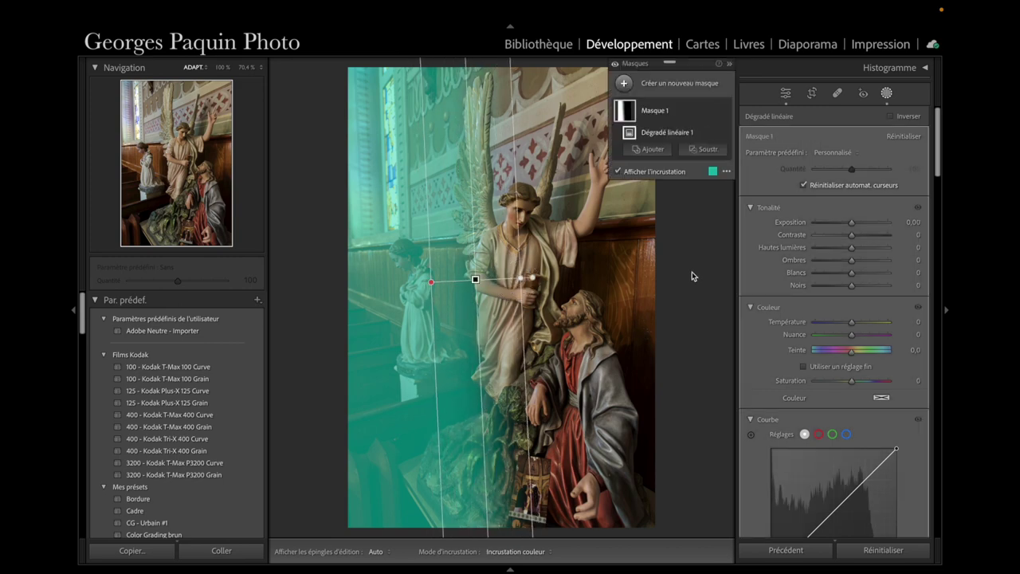
key("o")
scroll(765, 294, "down", 3)
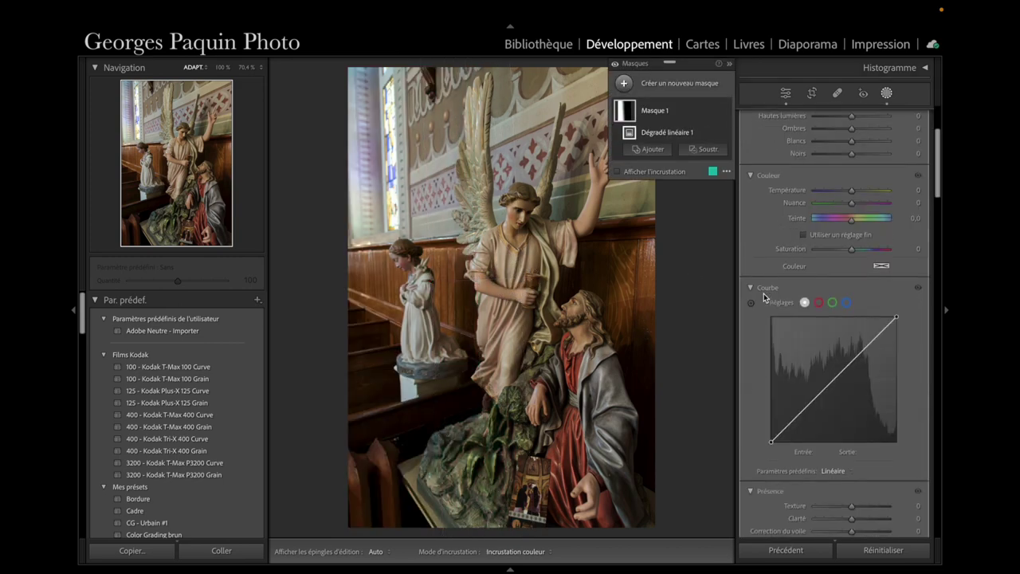
scroll(763, 295, "down", 4)
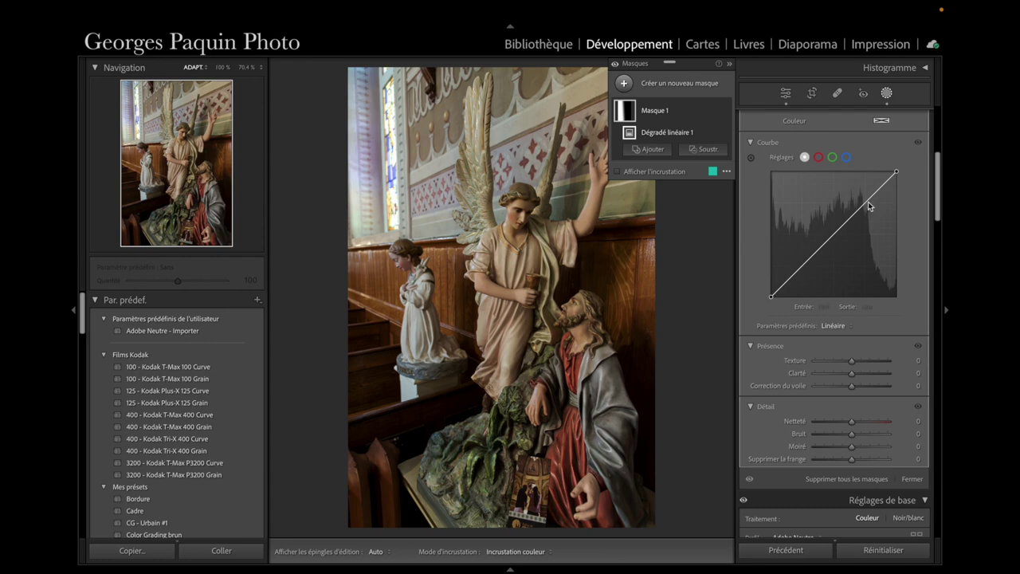
Pull the mask's curve down at 210/183 and 102/72, then toggle it off and on to compare.
left_click_drag(866, 200, 874, 206)
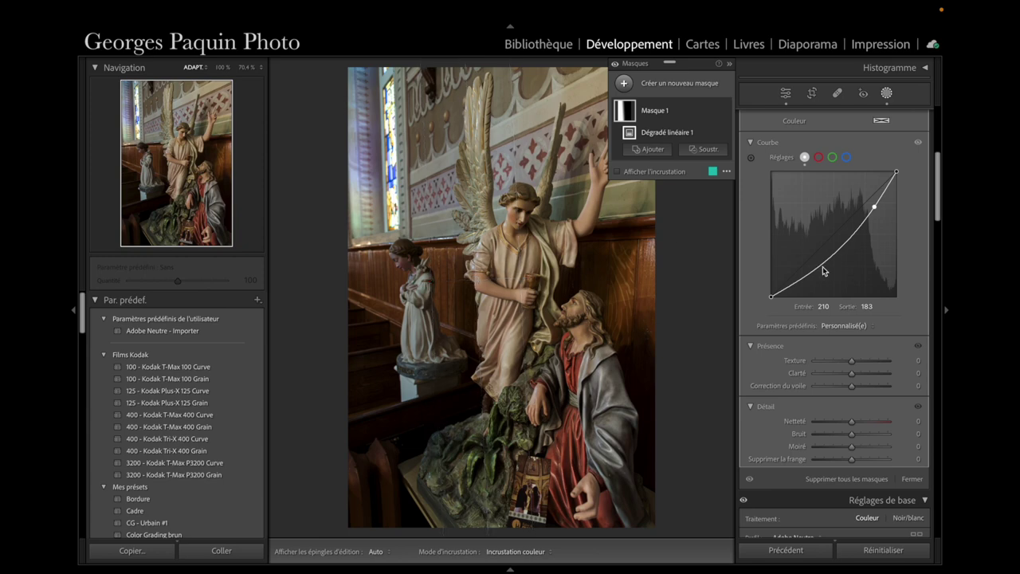
left_click_drag(820, 265, 822, 265)
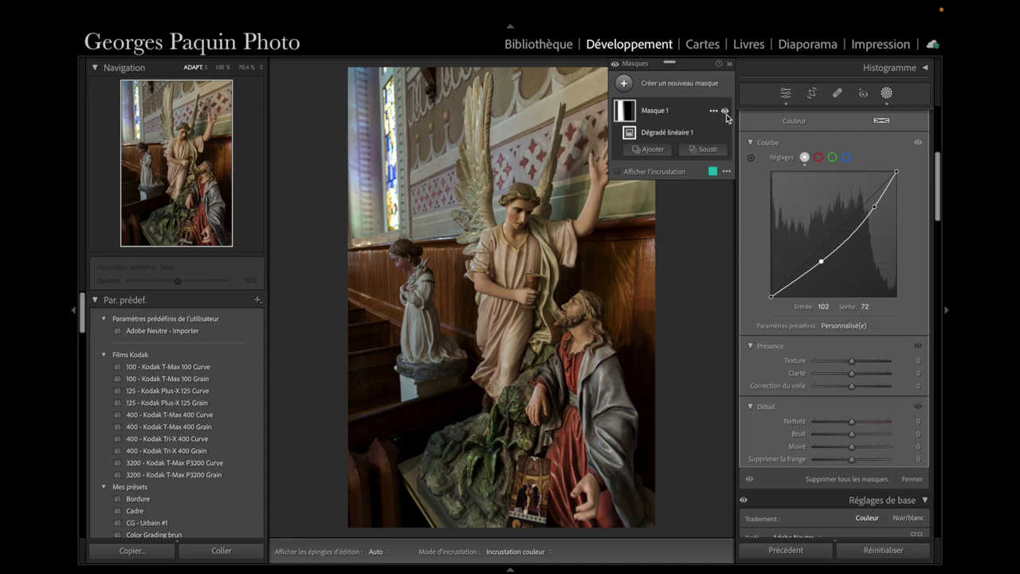
left_click(725, 112)
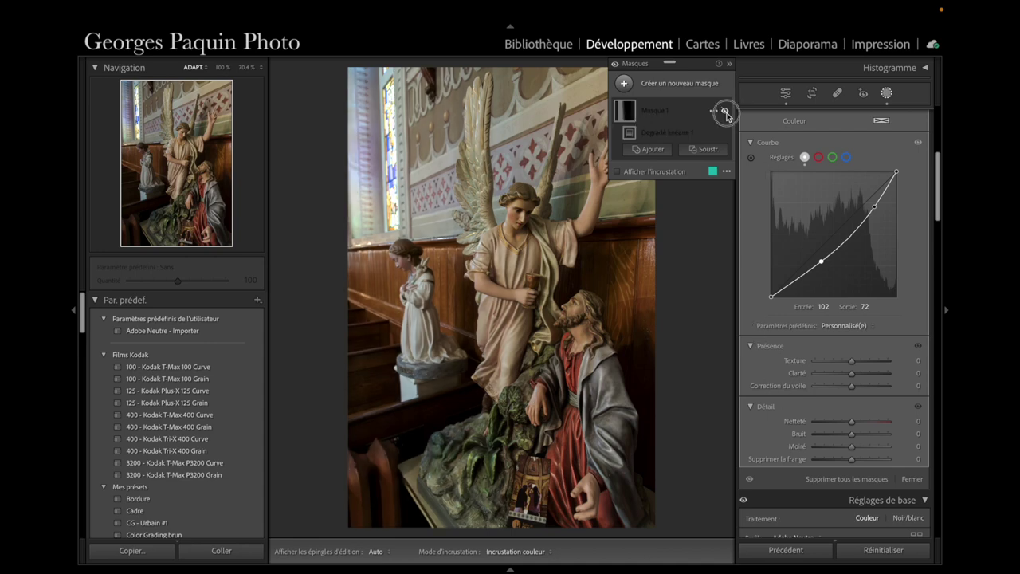
left_click(725, 112)
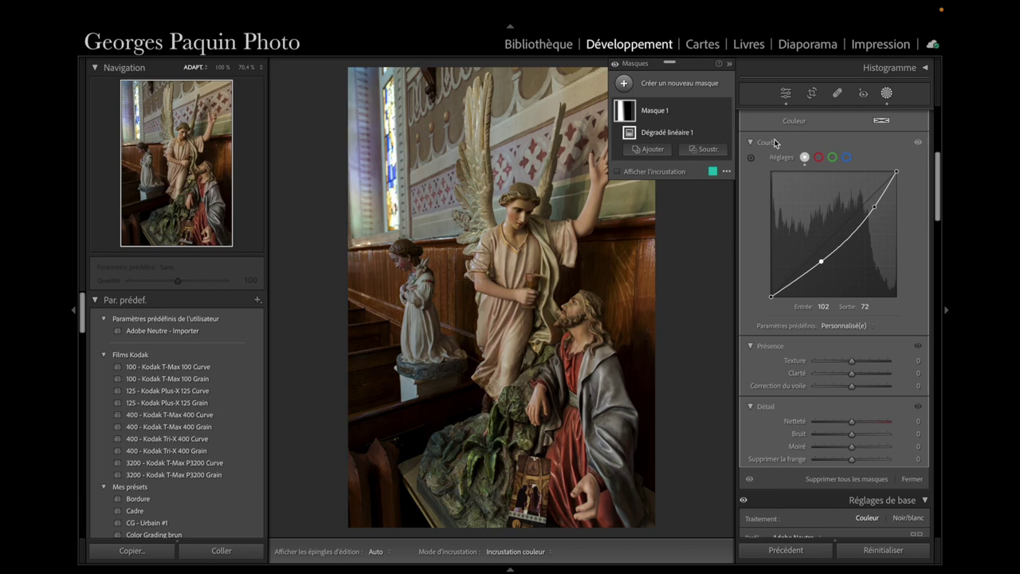
mouse_move(628, 117)
Exit masking and zoom to 70% on the kneeling statue's robe and hand.
left_click(786, 97)
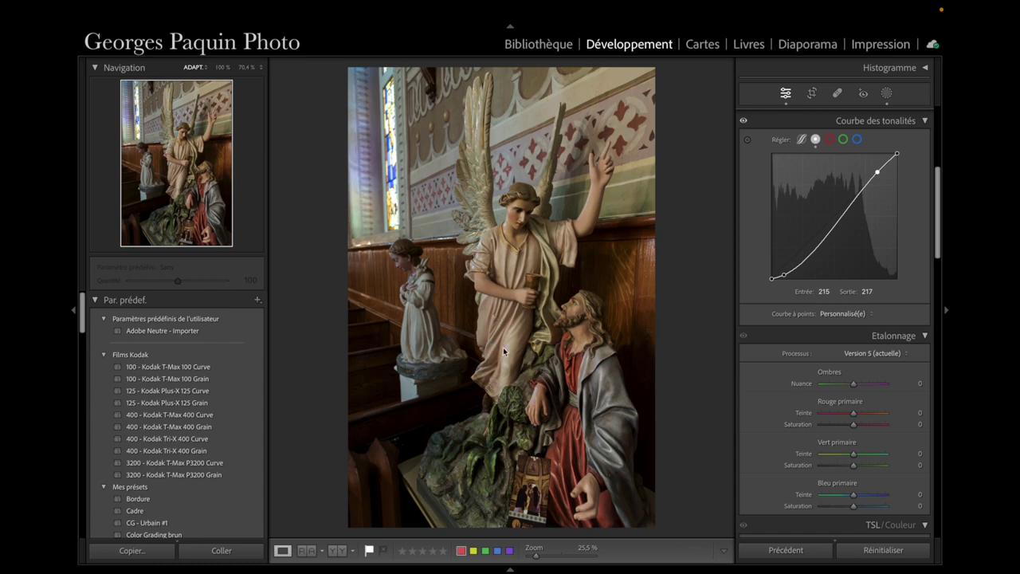
left_click(591, 442)
left_click_drag(589, 433, 537, 302)
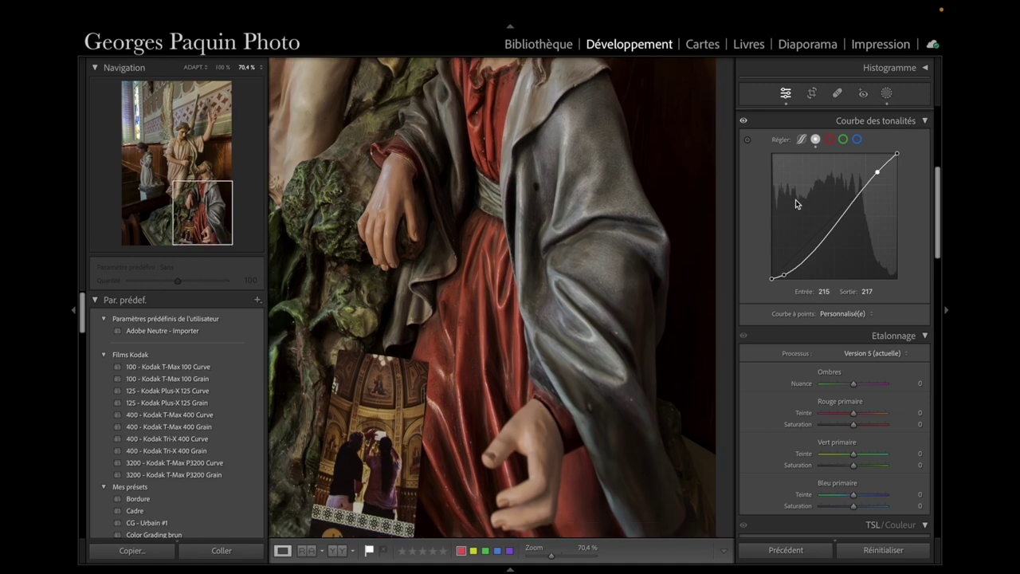
Start a brush mask with its curve lowered to 76/42, Flow 54 and Density 88.
key("k")
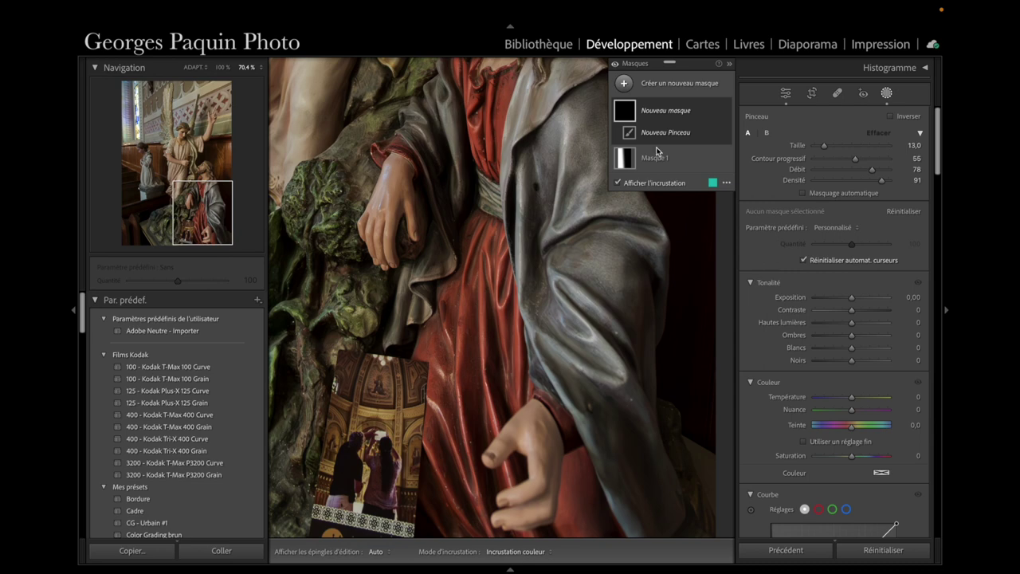
scroll(762, 253, "down", 5)
scroll(762, 253, "down", 2)
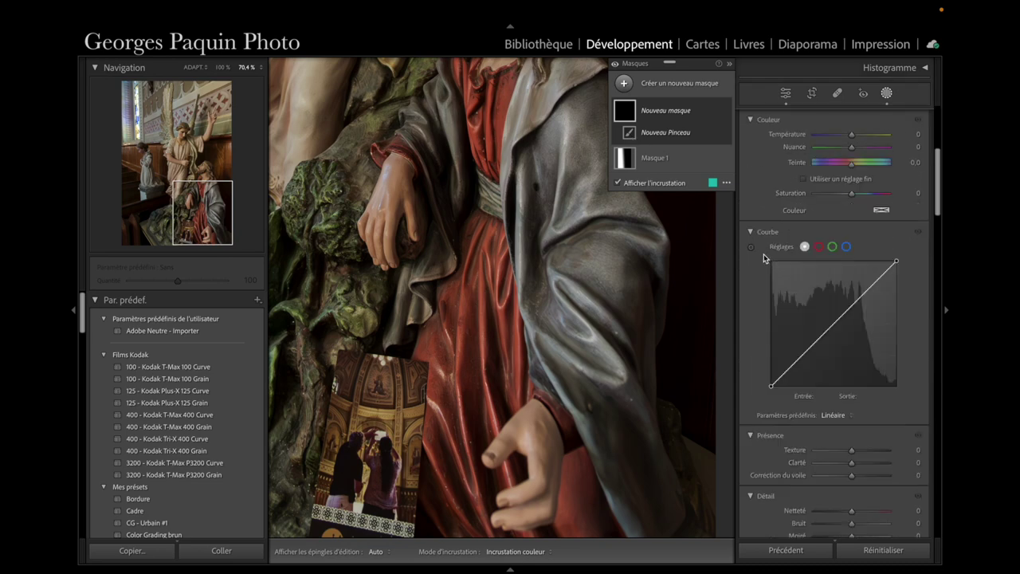
left_click_drag(806, 356, 808, 368)
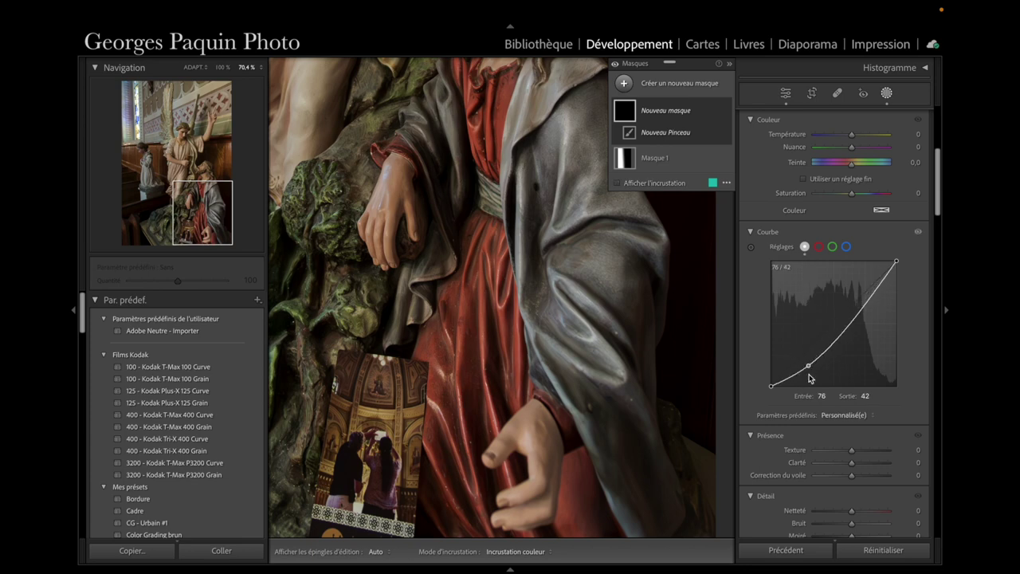
scroll(754, 287, "up", 5)
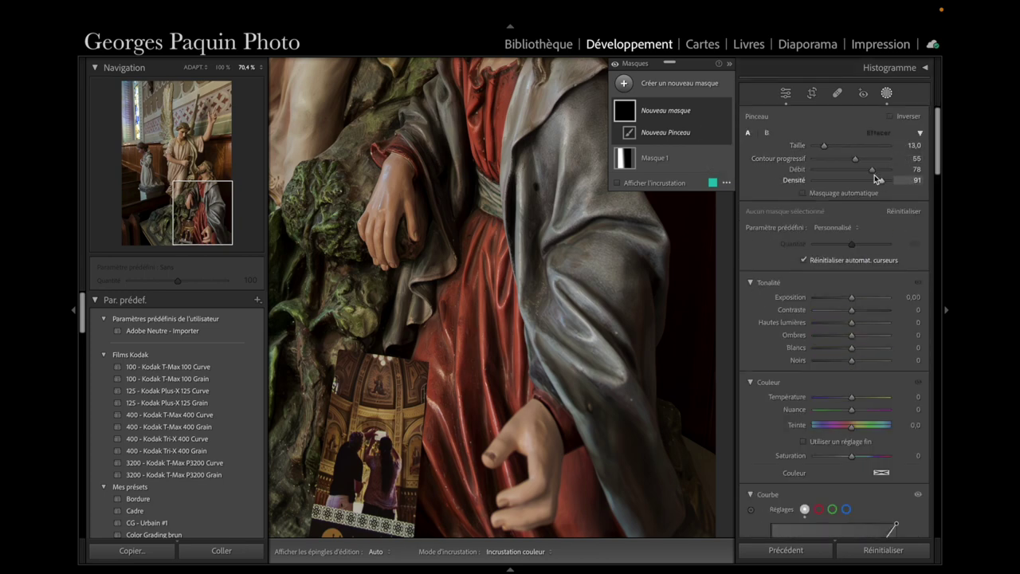
left_click_drag(872, 169, 854, 170)
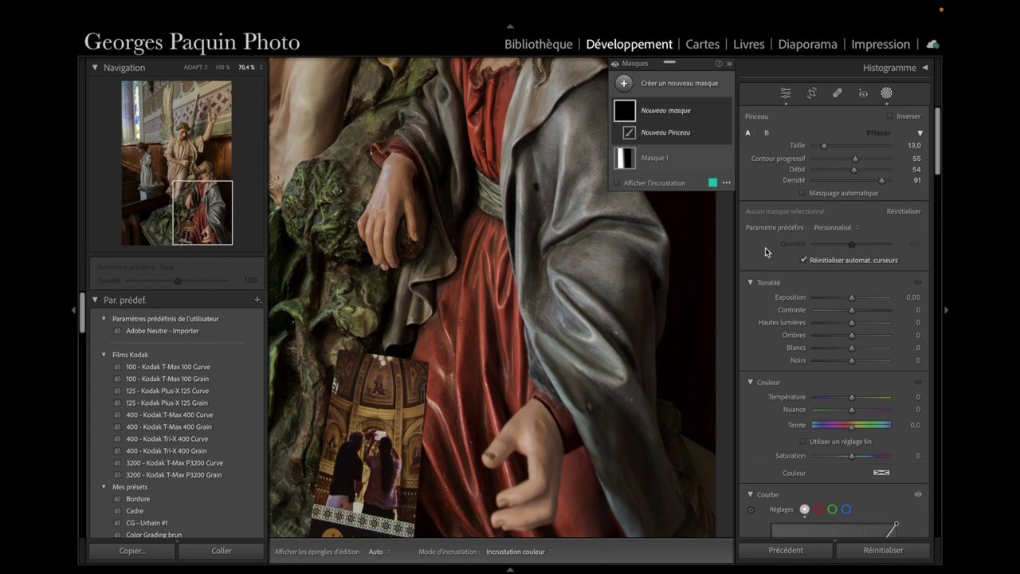
left_click_drag(882, 181, 880, 184)
Paint the darkening brush over the kneeling statue's grey sleeve.
scroll(606, 334, "up", 2)
scroll(638, 267, "up", 1)
key("h")
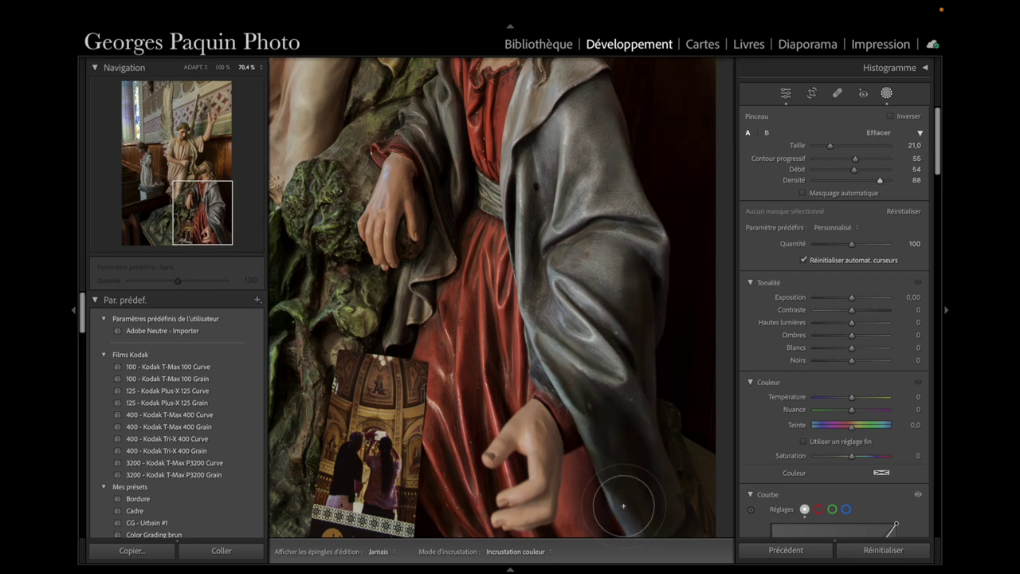
left_click(641, 265)
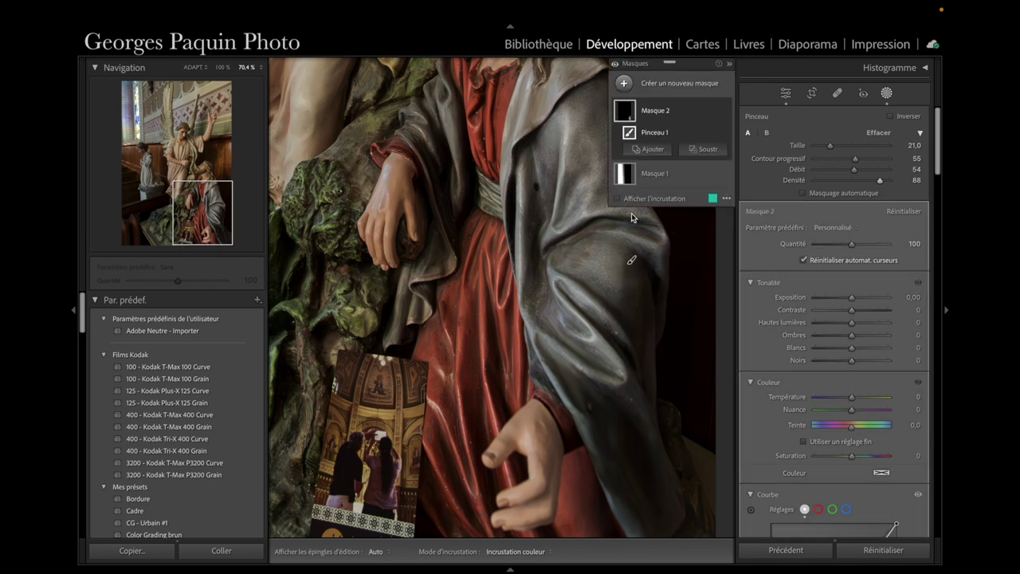
key("h")
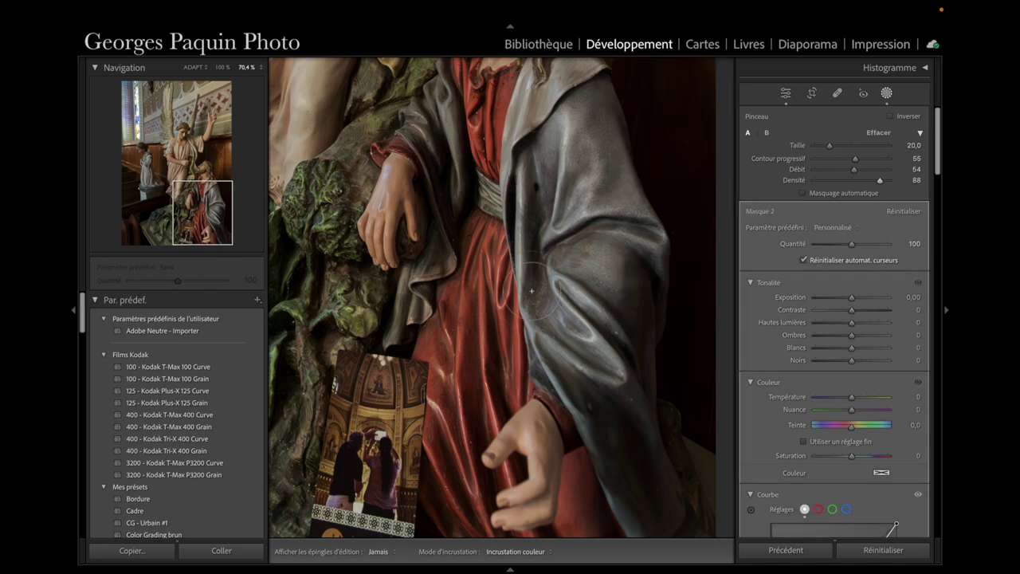
key("h")
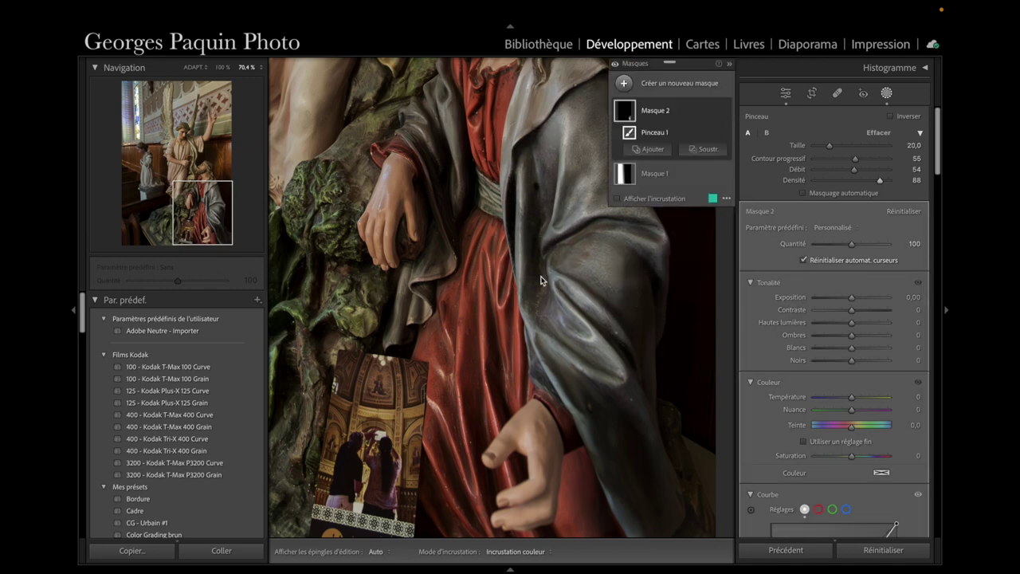
scroll(598, 346, "up", 5)
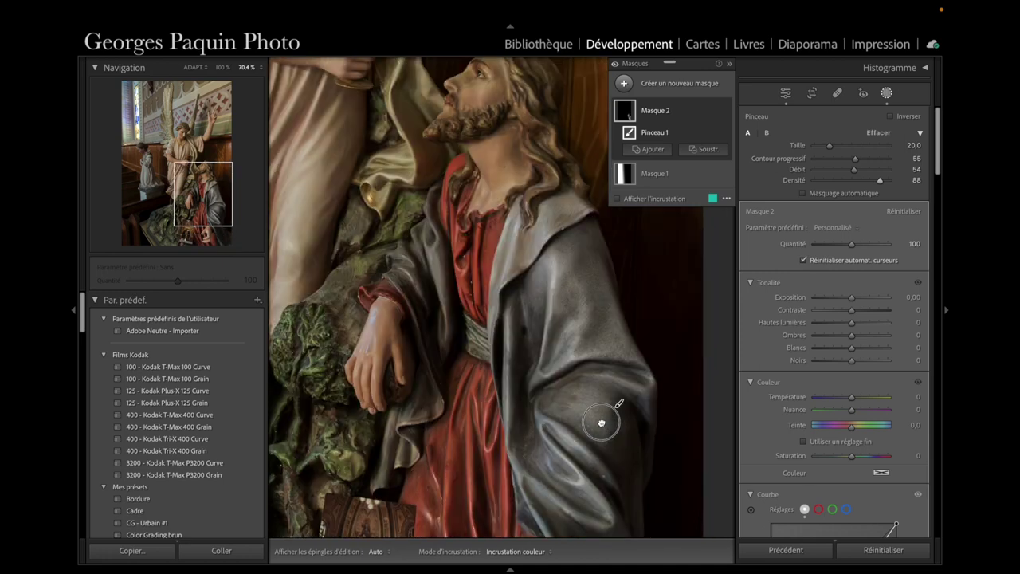
key("h")
scroll(420, 271, "up", 2)
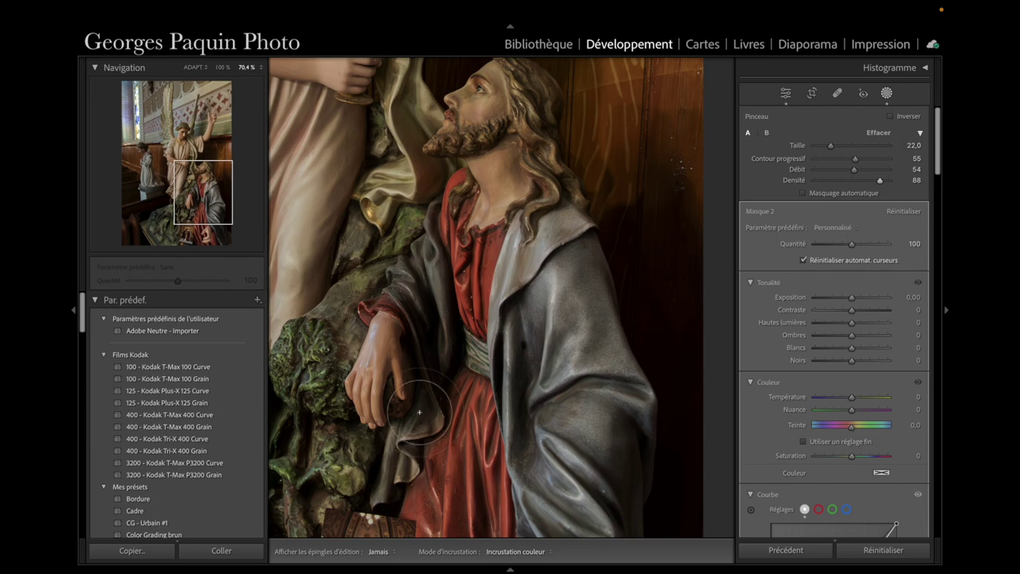
scroll(431, 335, "down", 1)
key("h")
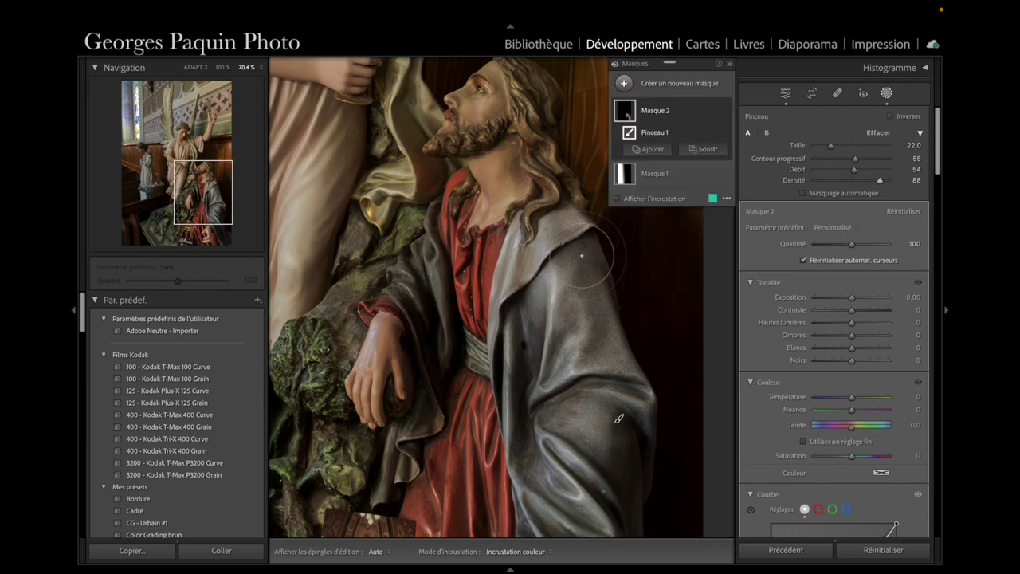
scroll(578, 231, "down", 7)
key("h")
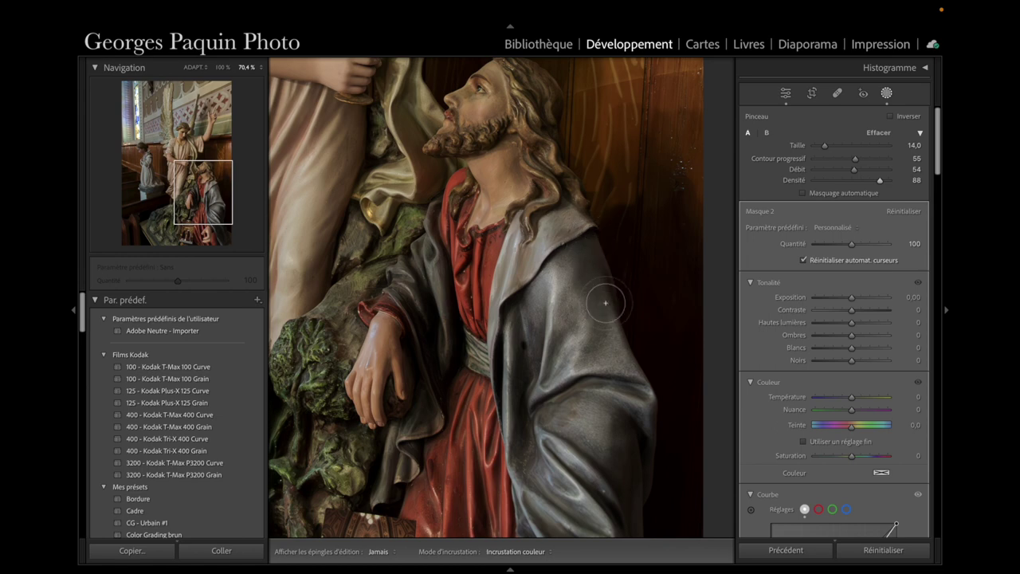
key("h")
key("h")
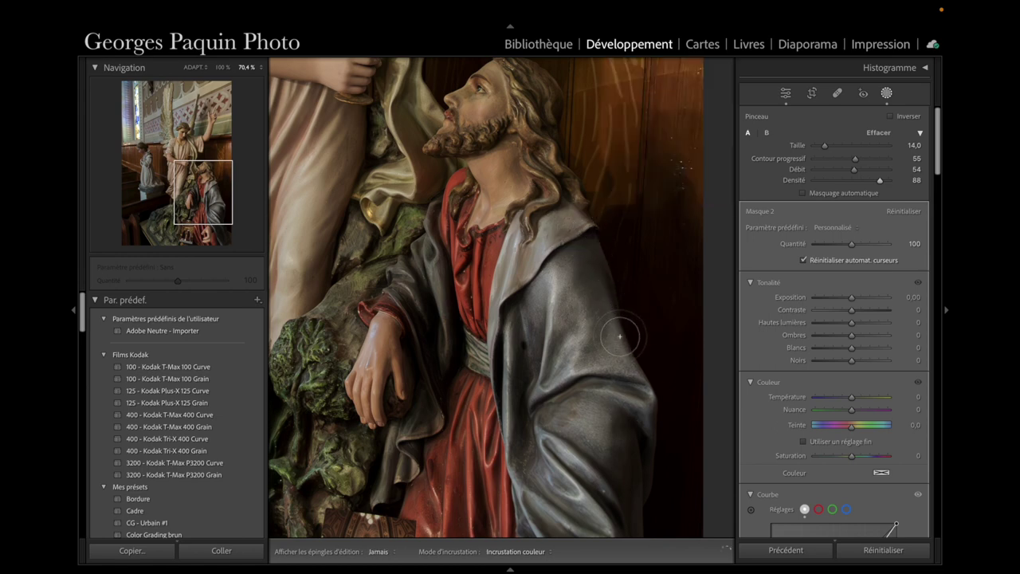
key("h")
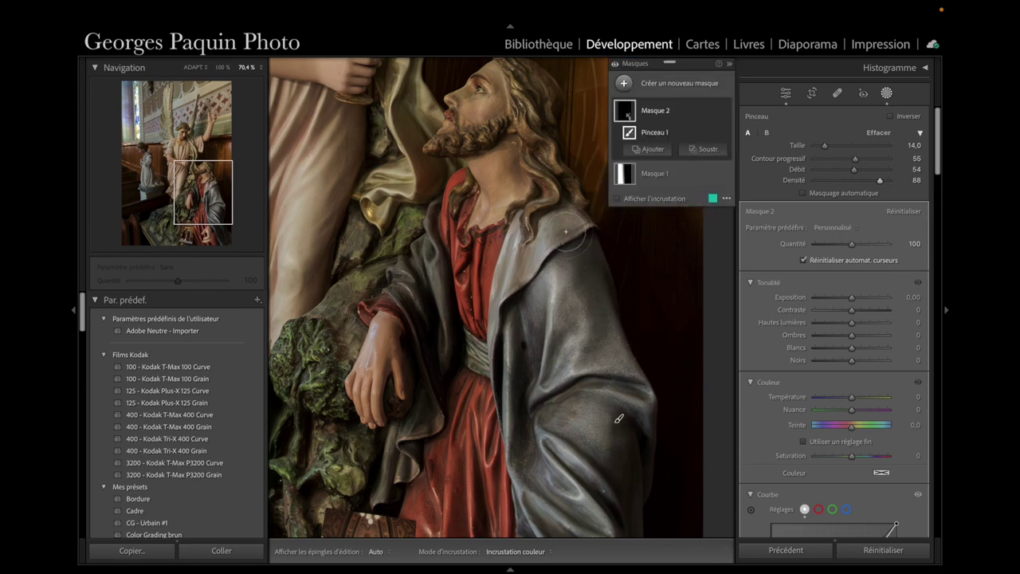
Keep brushing the cloak lower down the statue, then shift the view to the angel.
left_click_drag(427, 342, 523, 255)
left_click_drag(518, 375, 514, 235)
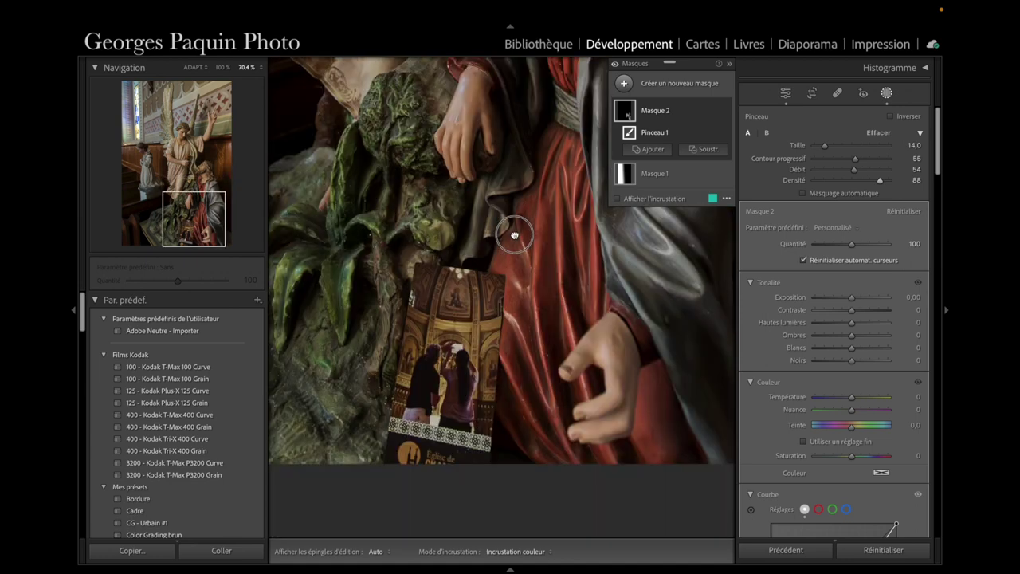
left_click_drag(504, 197, 490, 298)
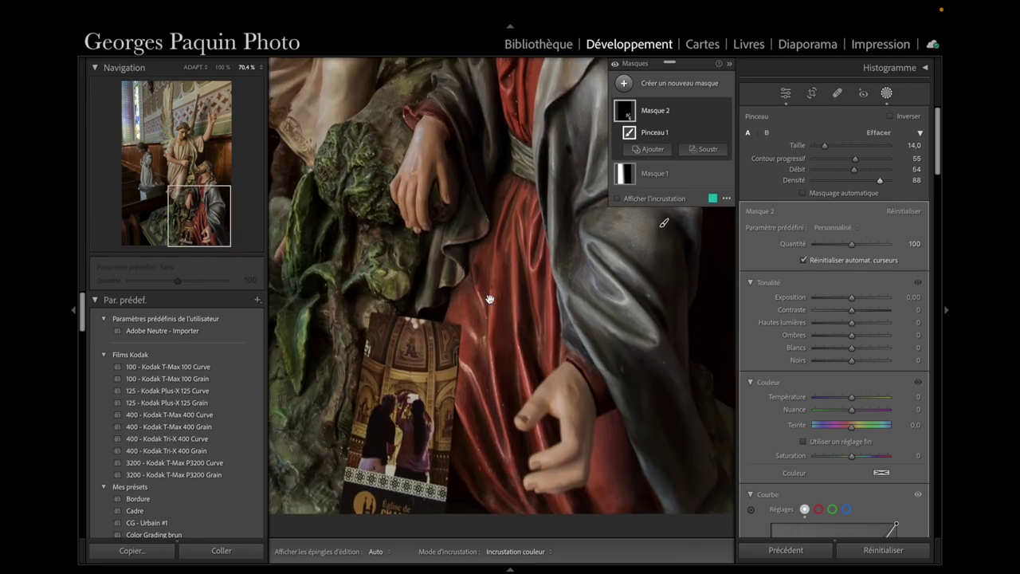
scroll(514, 304, "up", 3)
scroll(504, 314, "down", 1)
key("h")
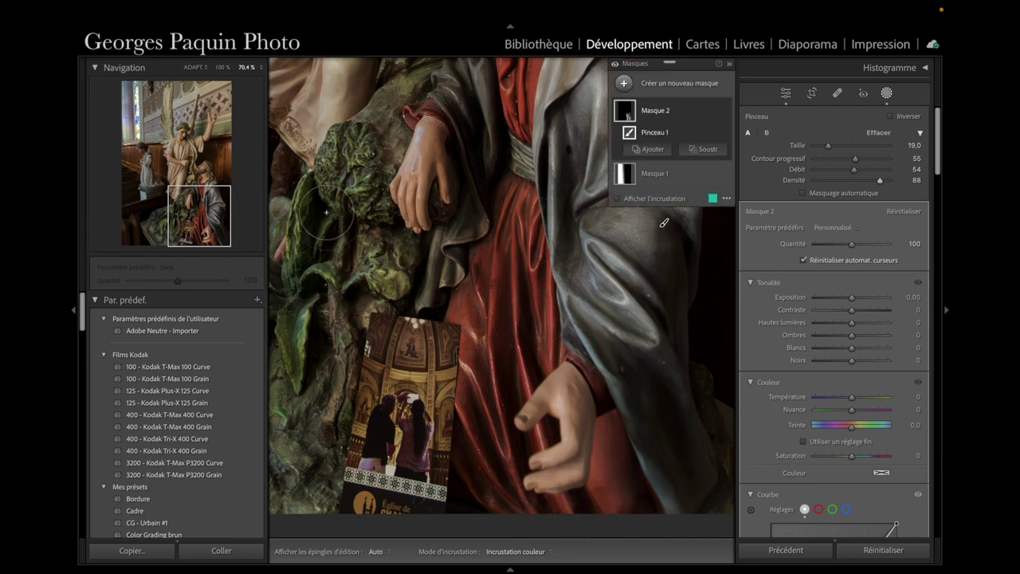
key("h")
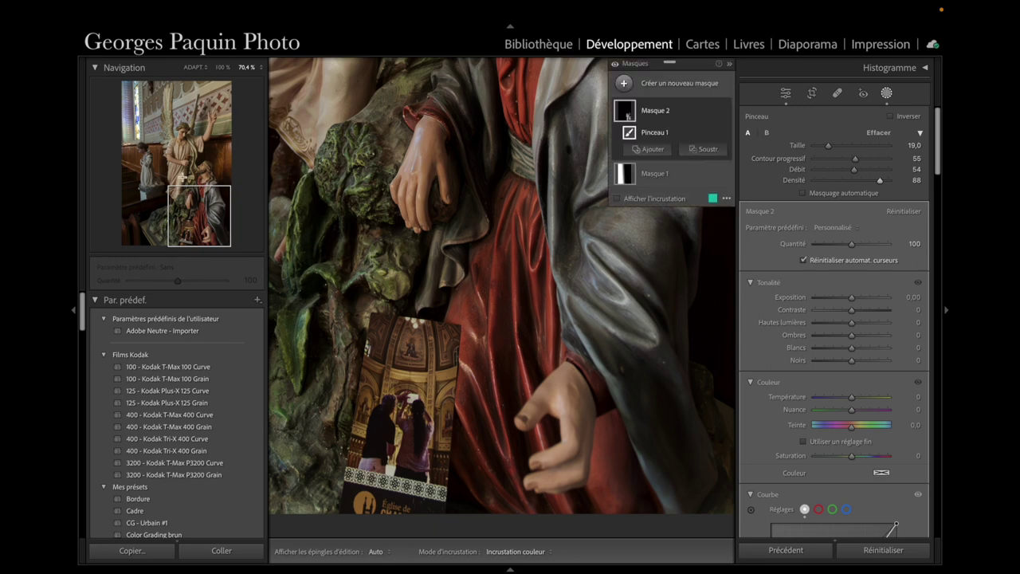
left_click_drag(192, 211, 182, 157)
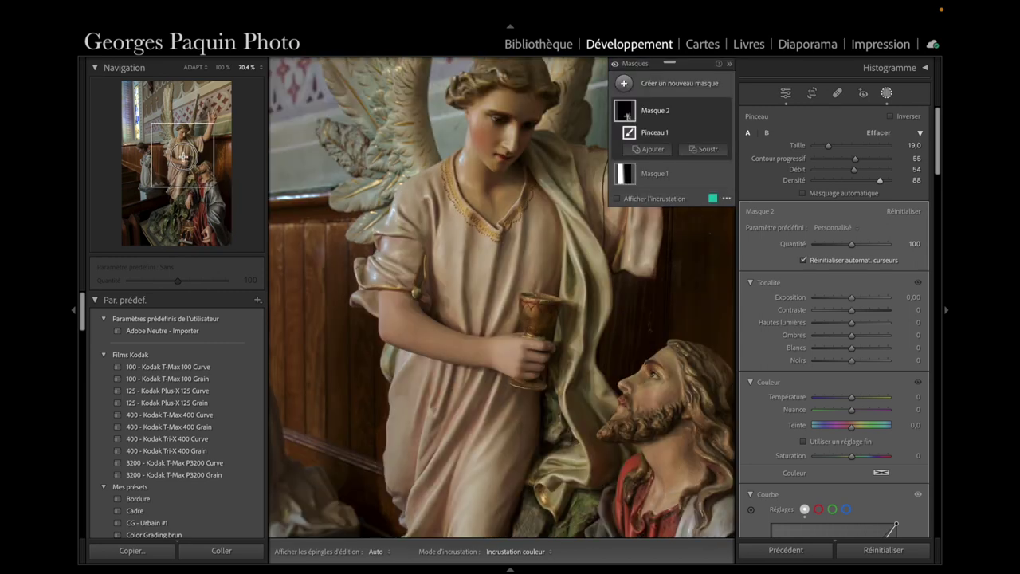
Brush the darkening mask over the angel's shoulder and arm.
key("h")
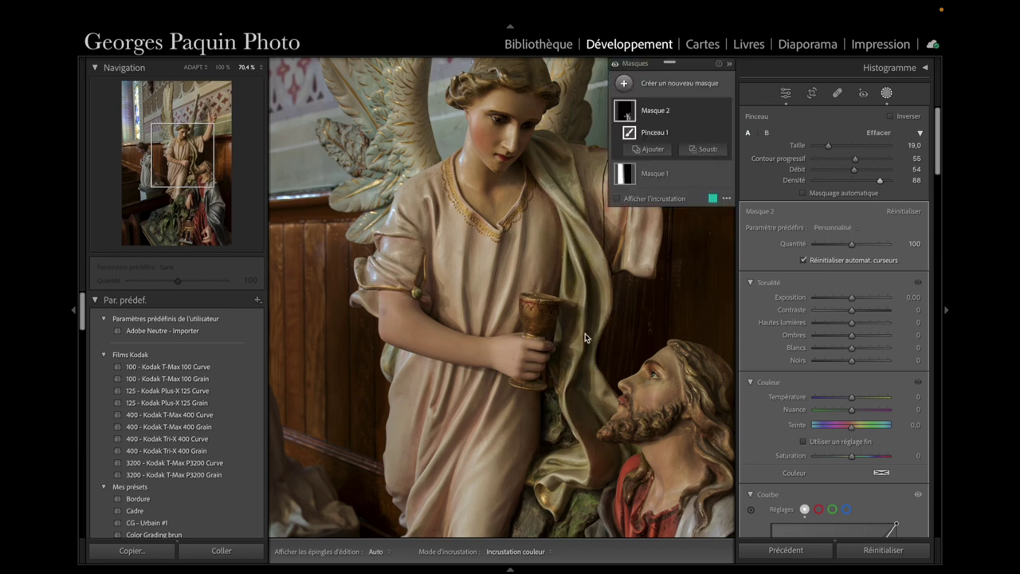
scroll(526, 112, "down", 4)
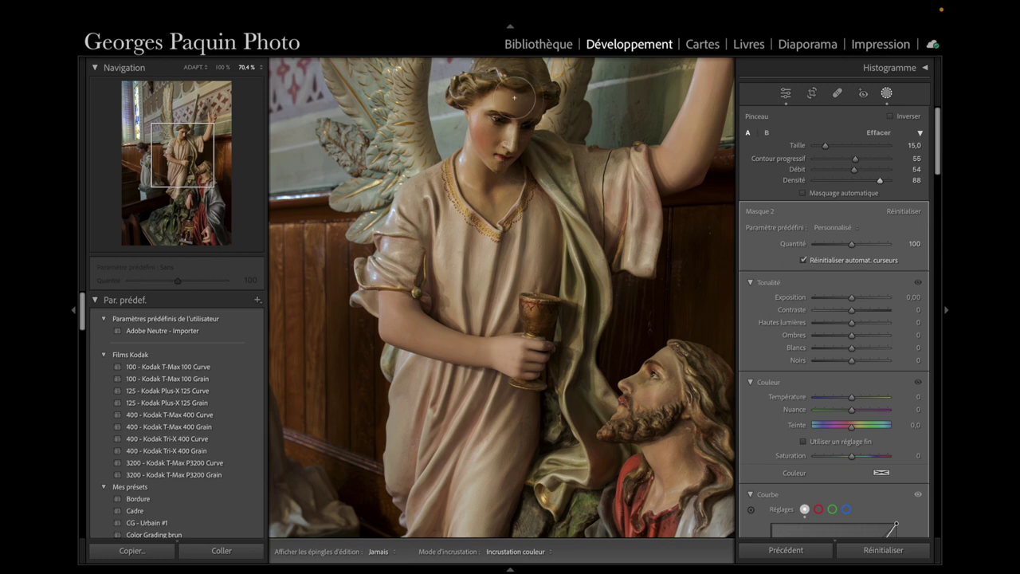
key("h")
mouse_move(586, 205)
left_mouse_down()
mouse_move(547, 134)
mouse_move(562, 203)
mouse_move(568, 175)
left_mouse_up()
left_click_drag(427, 306, 421, 297)
Paint the darkening over the angel's chest, then fit the whole photo in view.
scroll(510, 410, "up", 3)
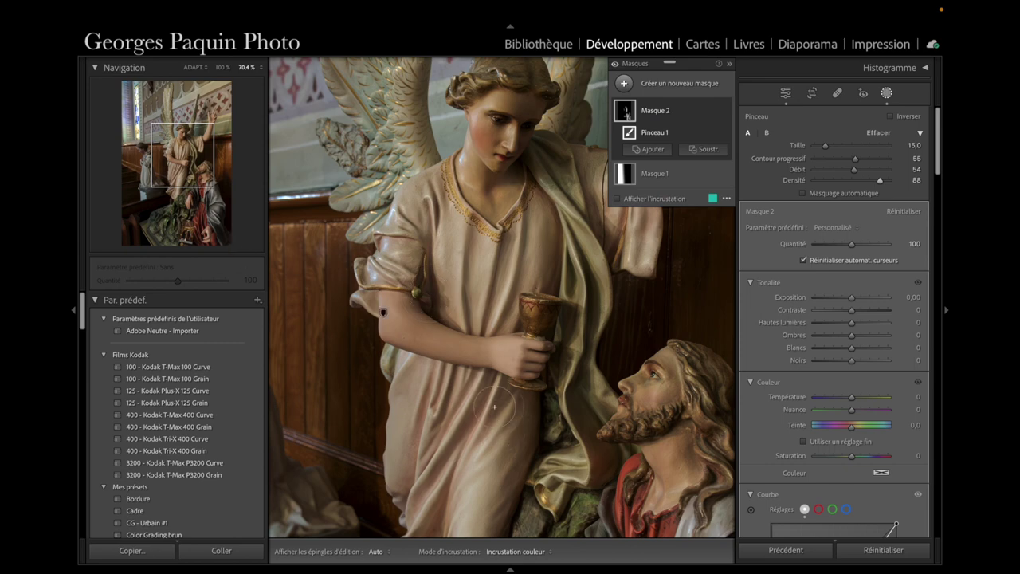
key("h")
mouse_move(448, 444)
left_mouse_down()
mouse_move(470, 408)
mouse_move(472, 419)
left_mouse_up()
left_click_drag(550, 223, 513, 309)
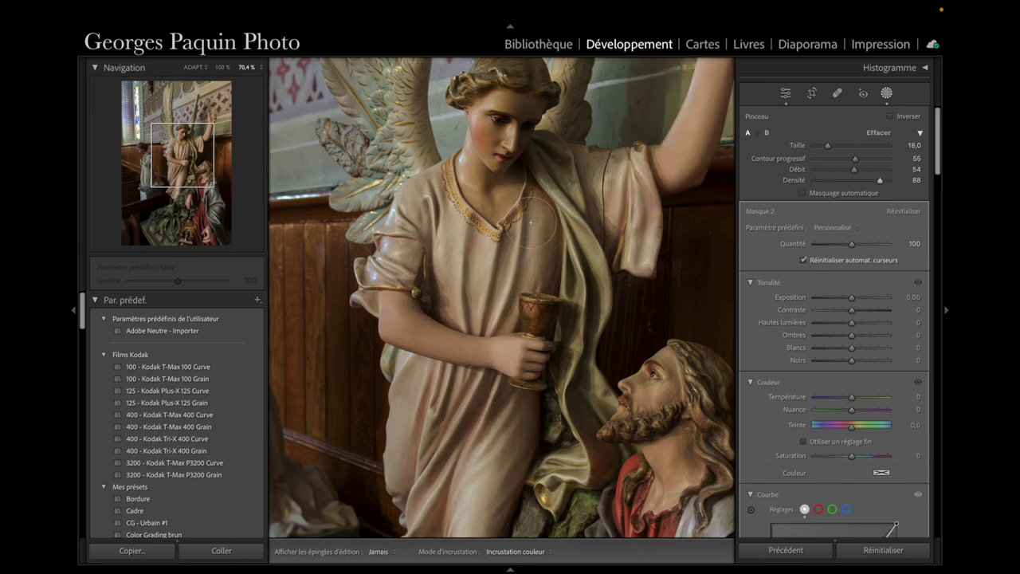
key("h")
left_click_drag(200, 158, 195, 135)
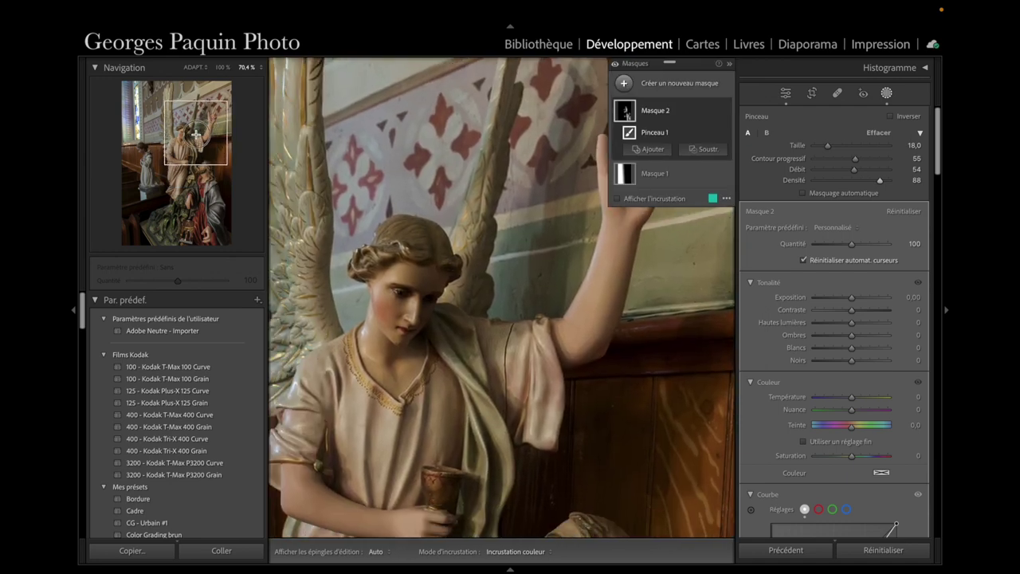
left_click(194, 67)
mouse_move(725, 116)
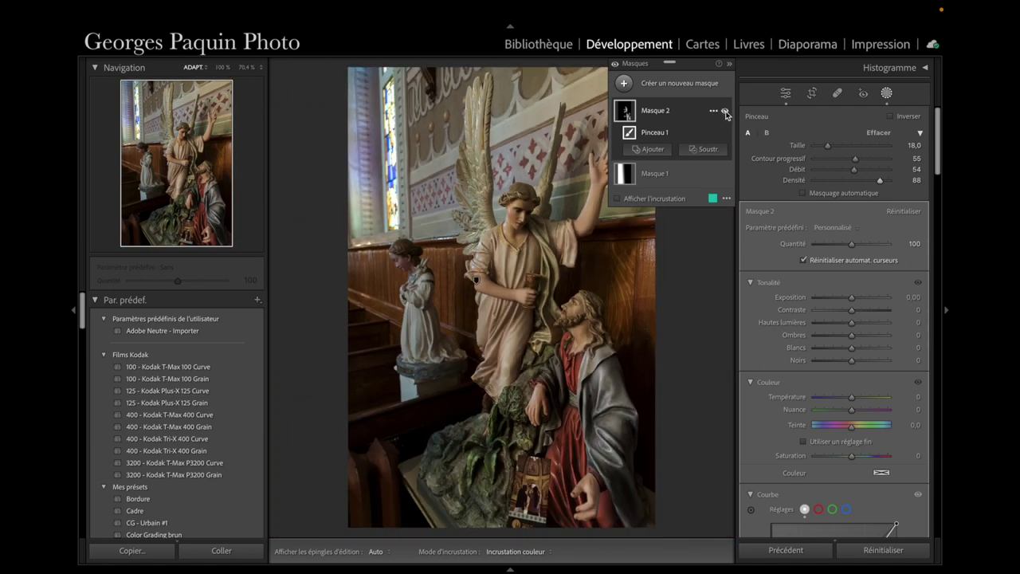
left_click(725, 113)
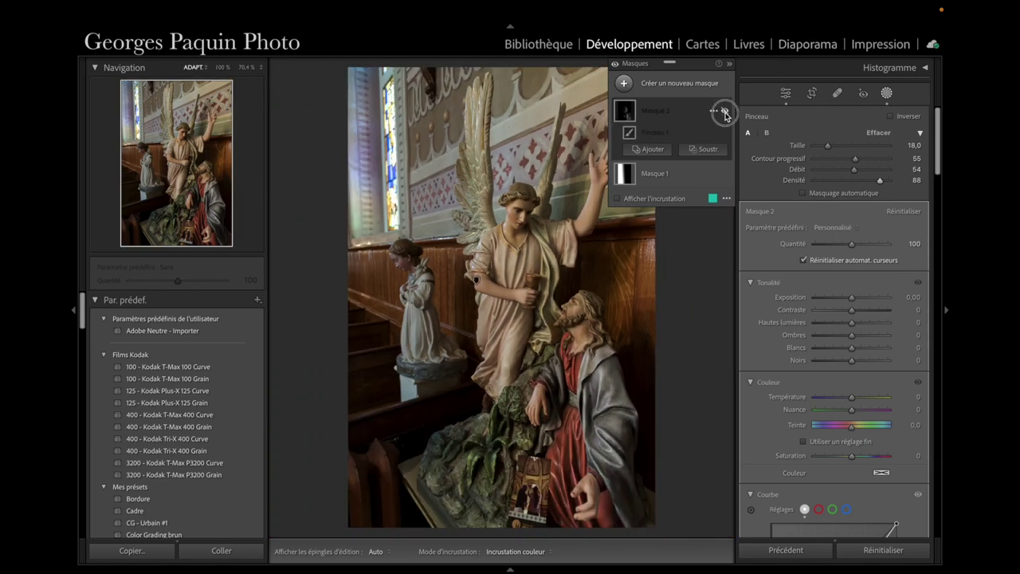
left_click(725, 113)
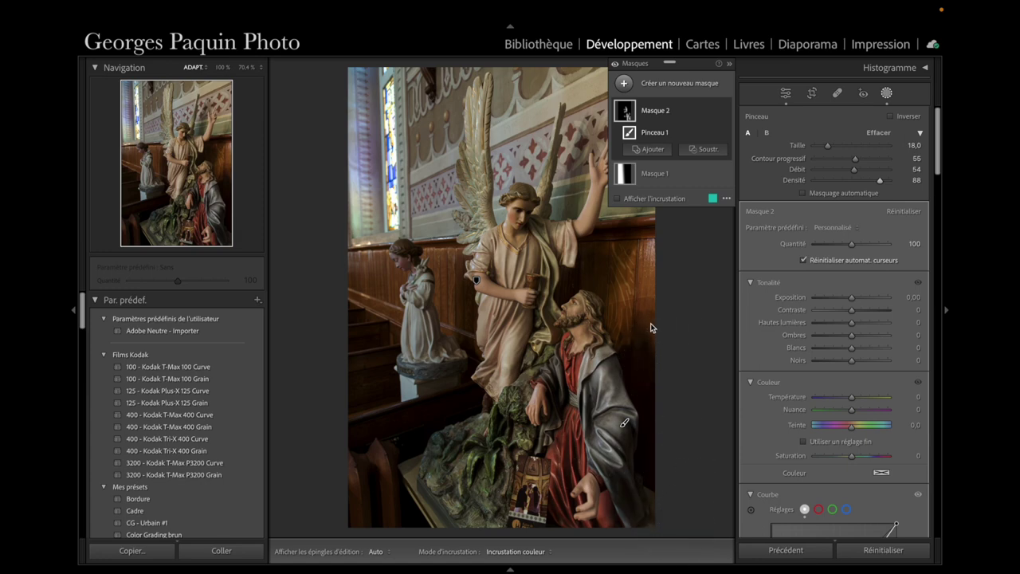
mouse_move(723, 114)
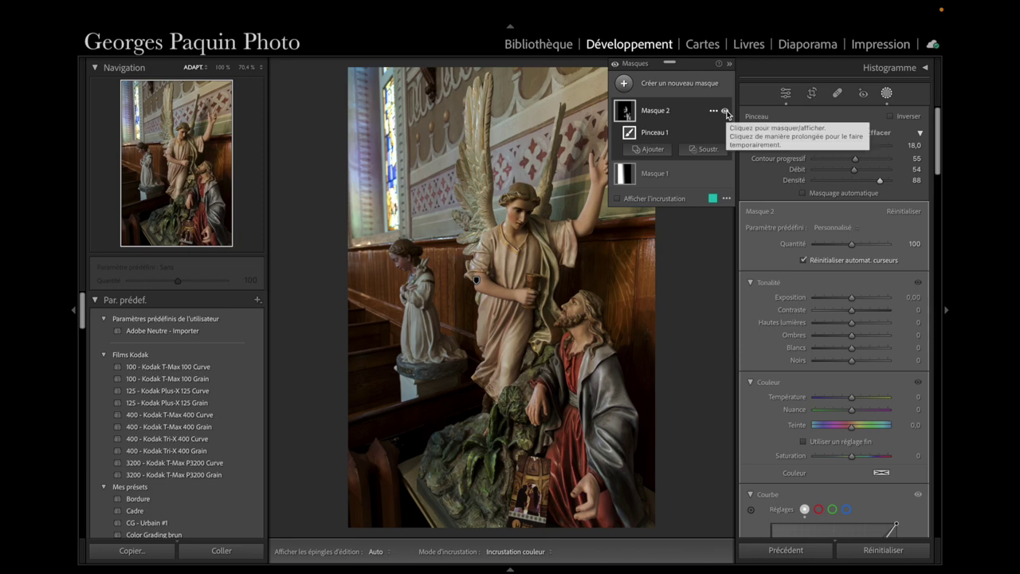
left_click(725, 113)
left_click(725, 112)
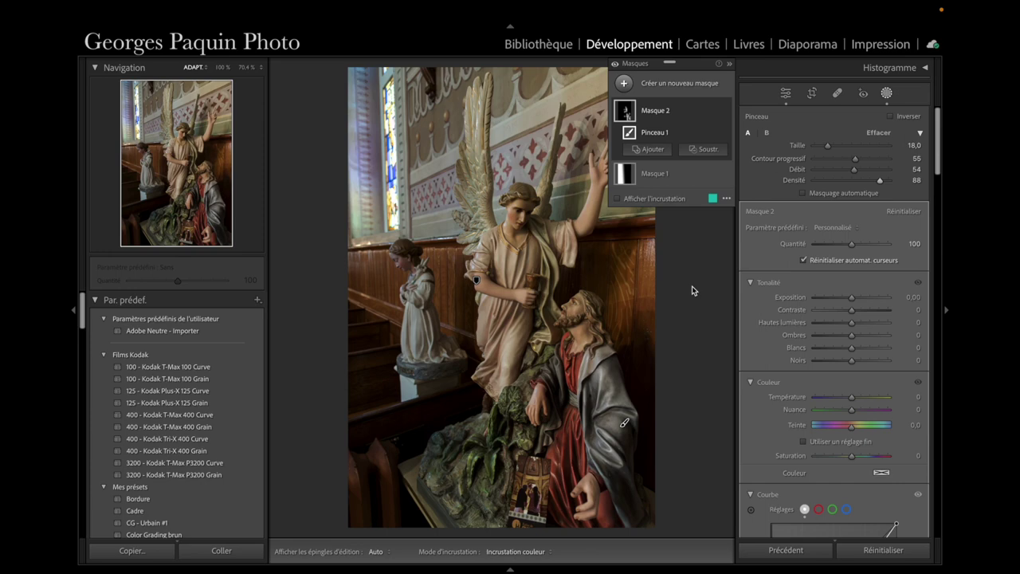
Create a new brush mask with curve points at 192/218 and 100/109.
left_click(624, 83)
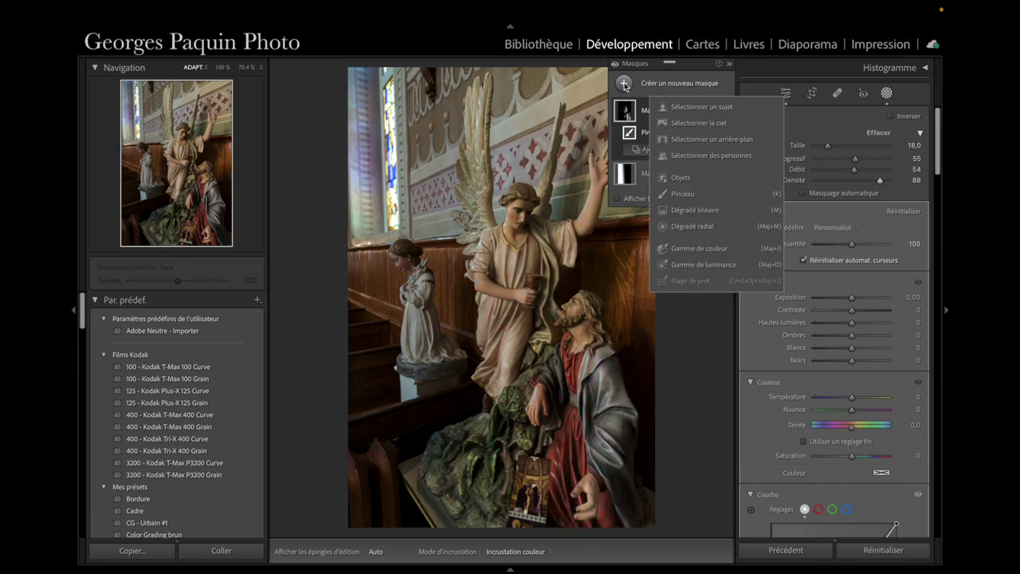
left_click(682, 195)
scroll(762, 283, "down", 5)
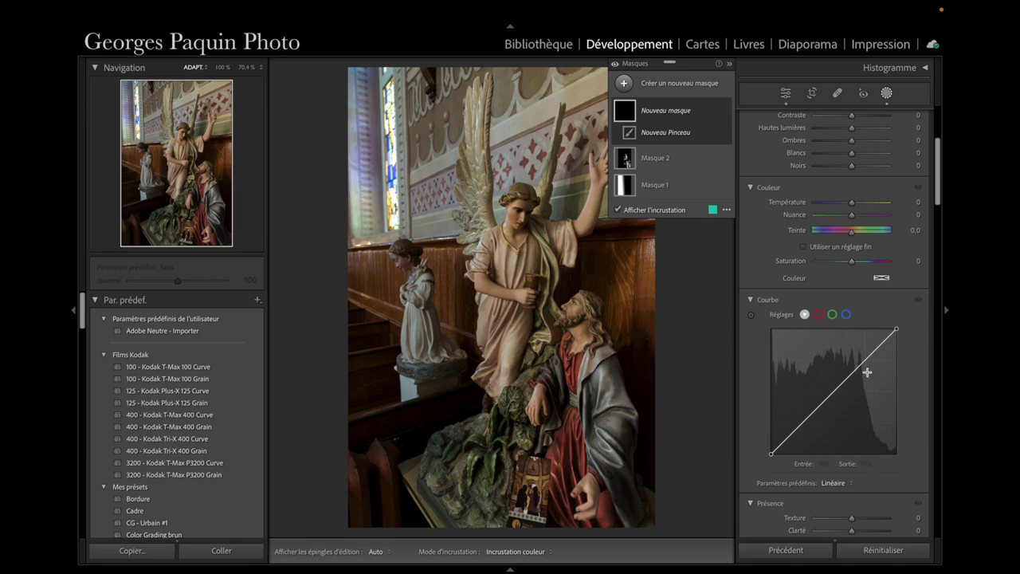
left_click_drag(867, 360, 866, 346)
left_click_drag(814, 396, 820, 400)
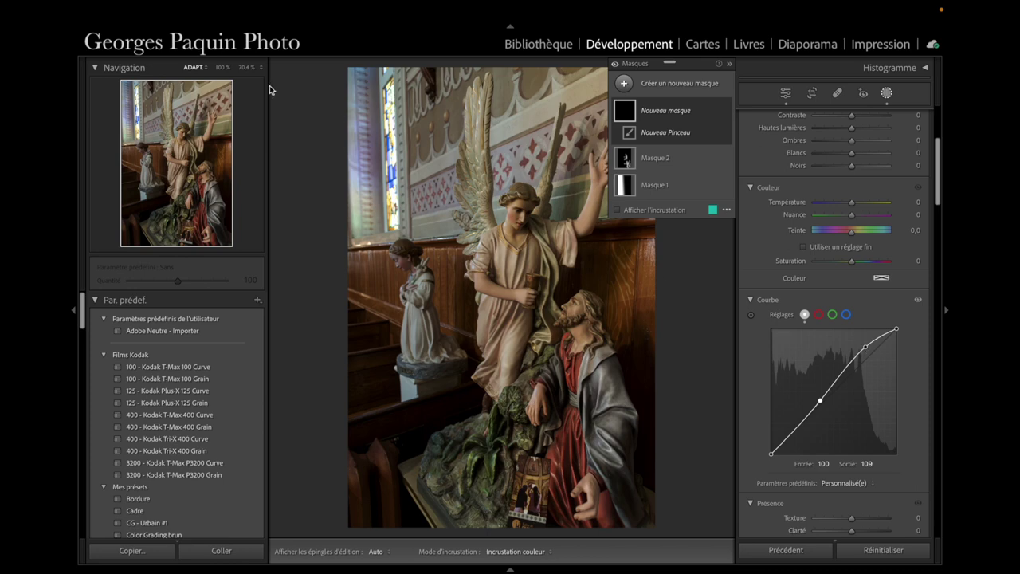
At 100% zoom, brush the brightening over the angel's torso, arm and wing.
left_click(222, 67)
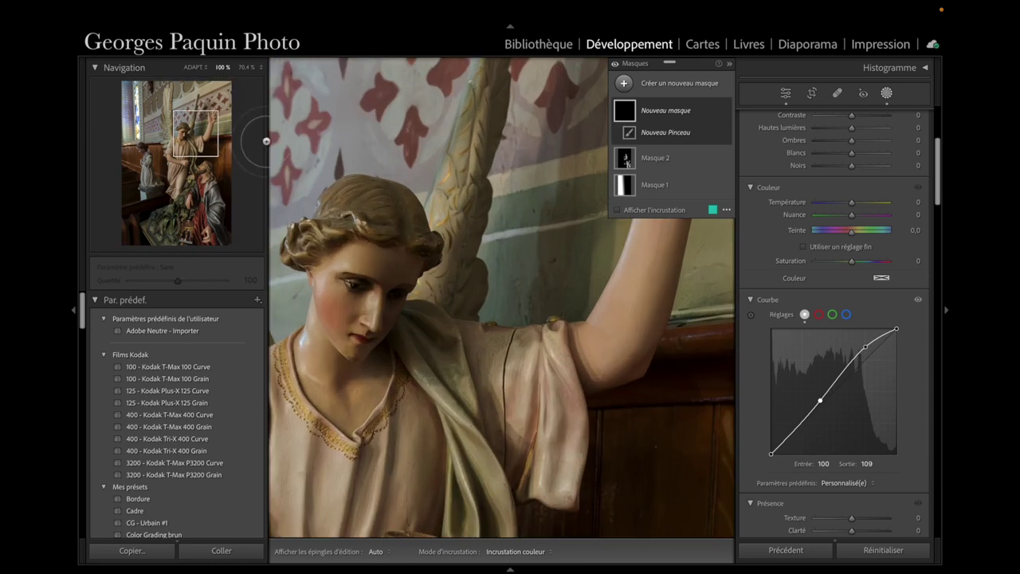
left_click_drag(191, 137, 168, 151)
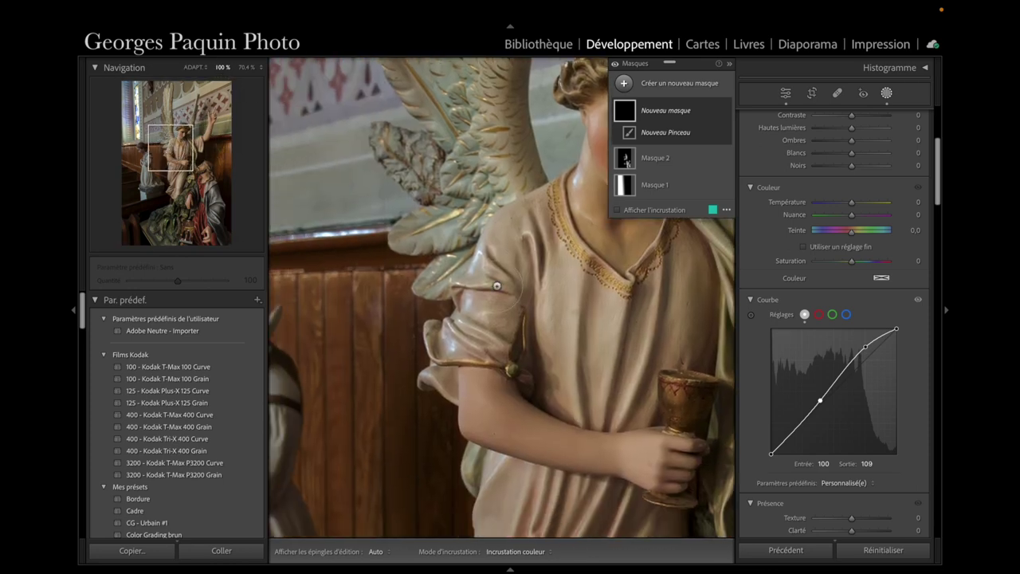
key("h")
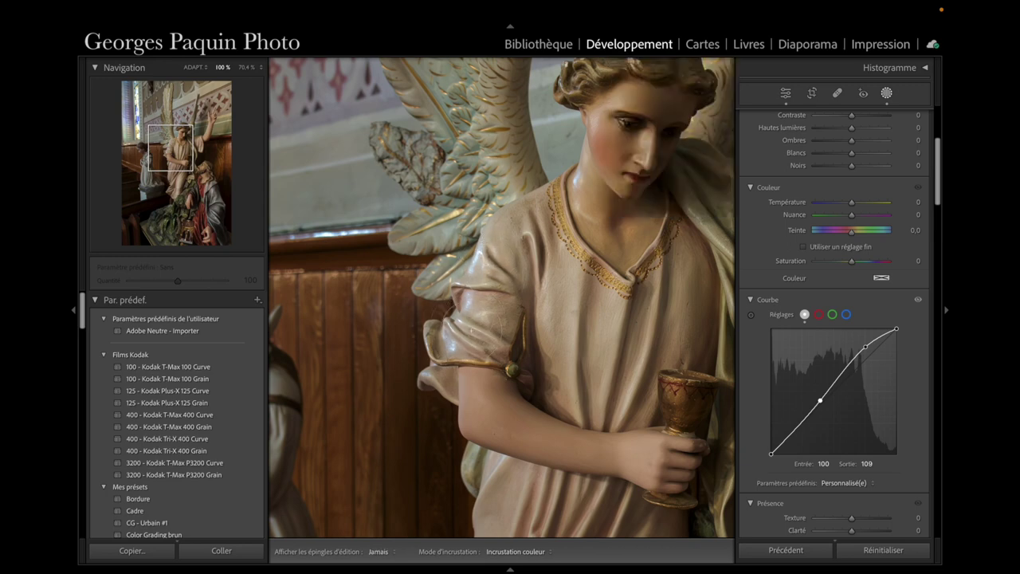
key("h")
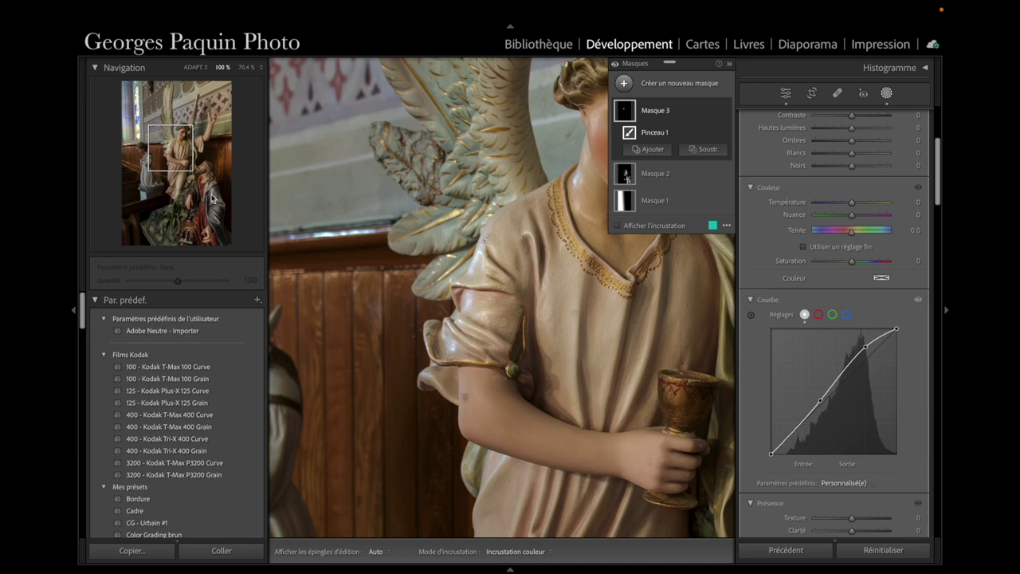
left_click(173, 164)
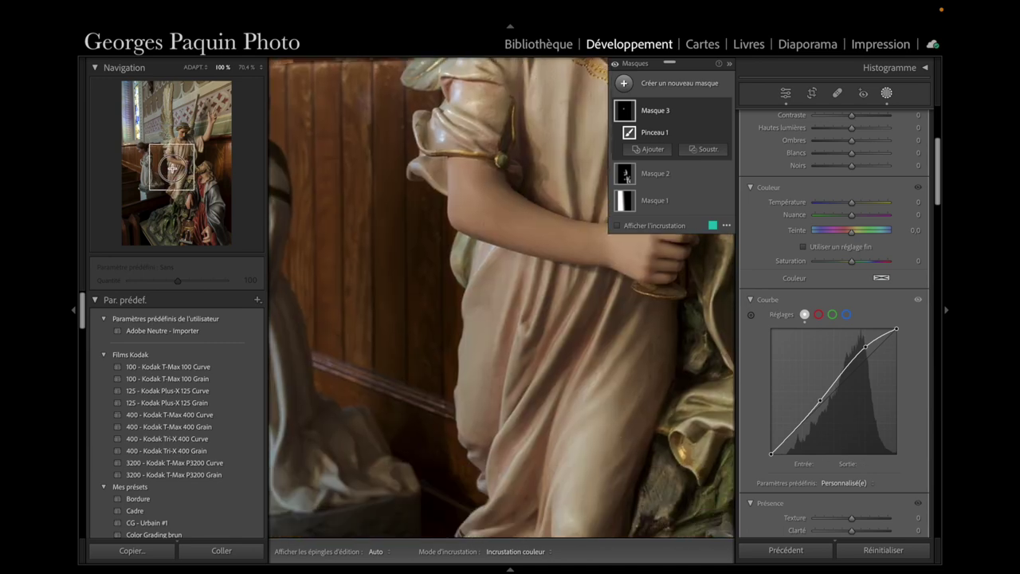
left_click_drag(173, 168, 168, 156)
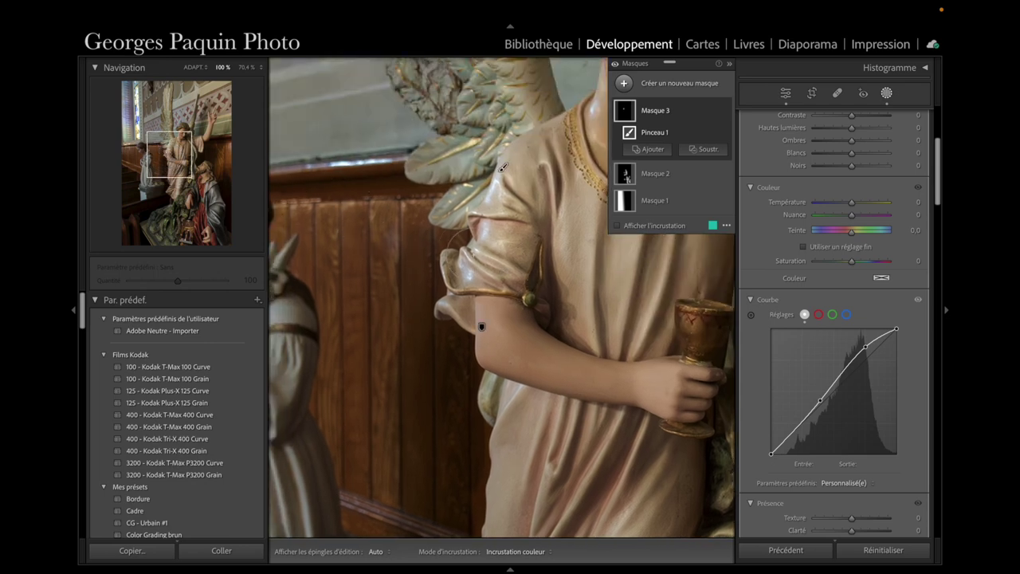
key("h")
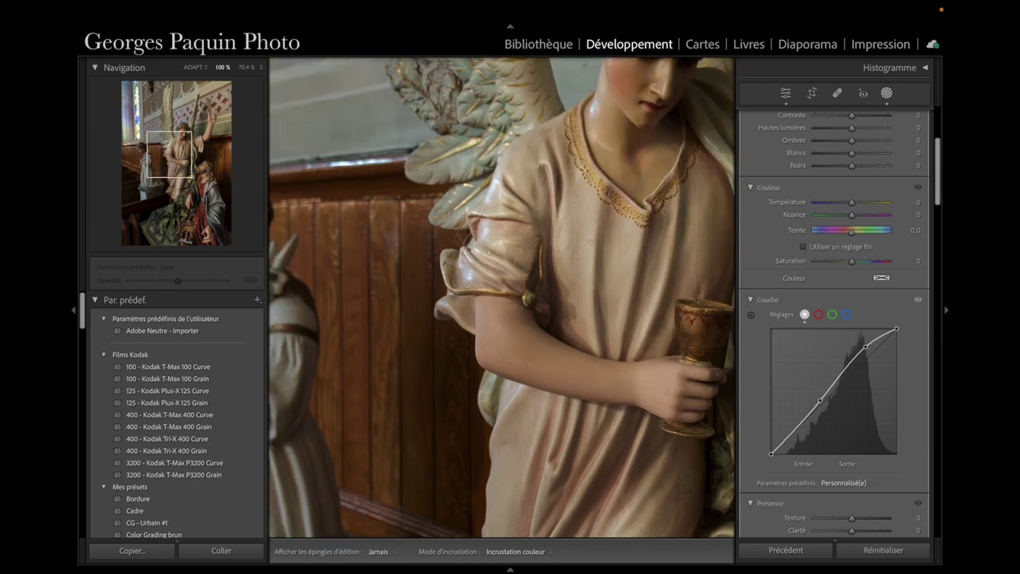
key("h")
key("h")
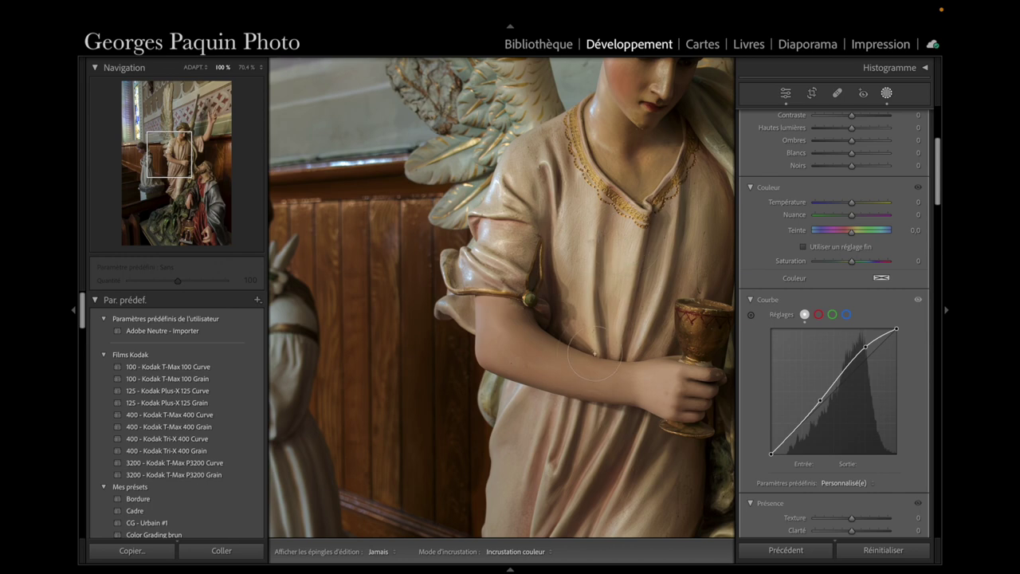
Continue brightening down the angel's lower robe.
key("h")
left_click(181, 176)
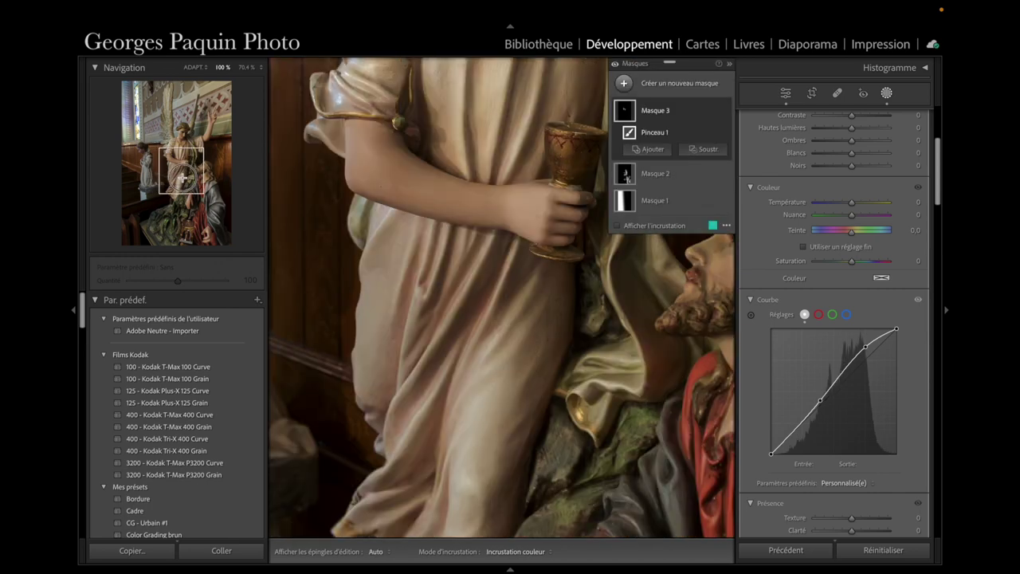
key("h")
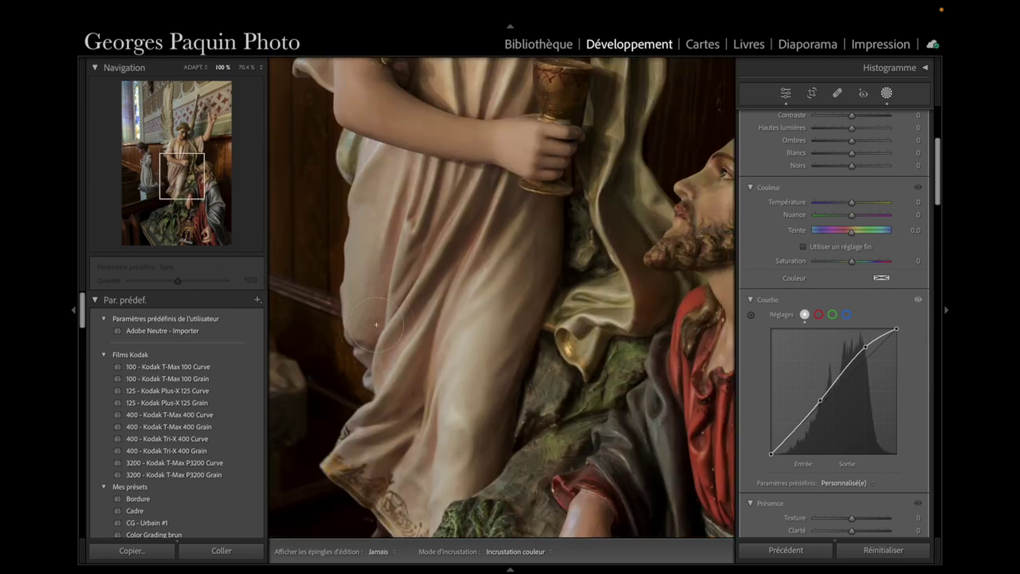
key("h")
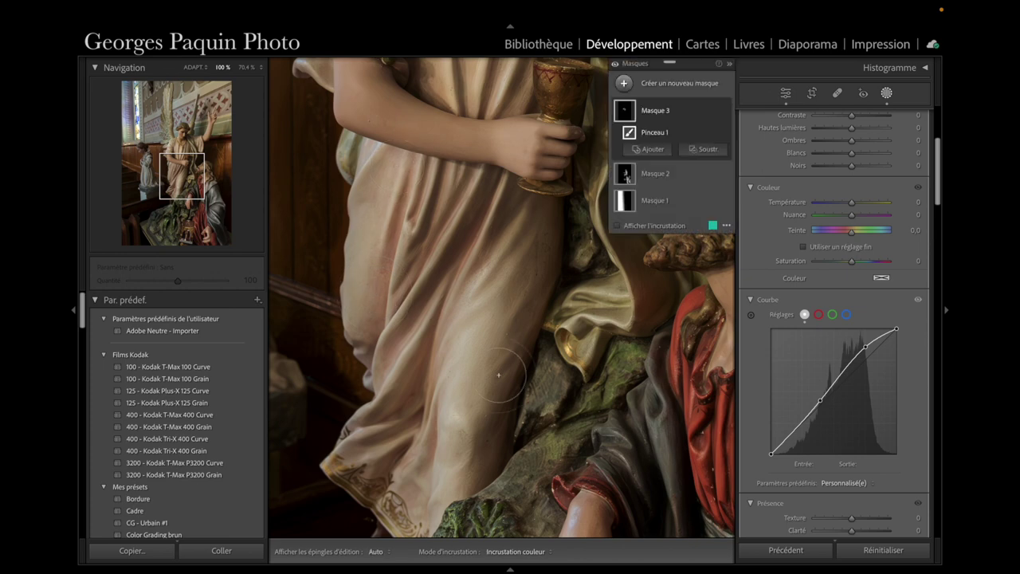
key("h")
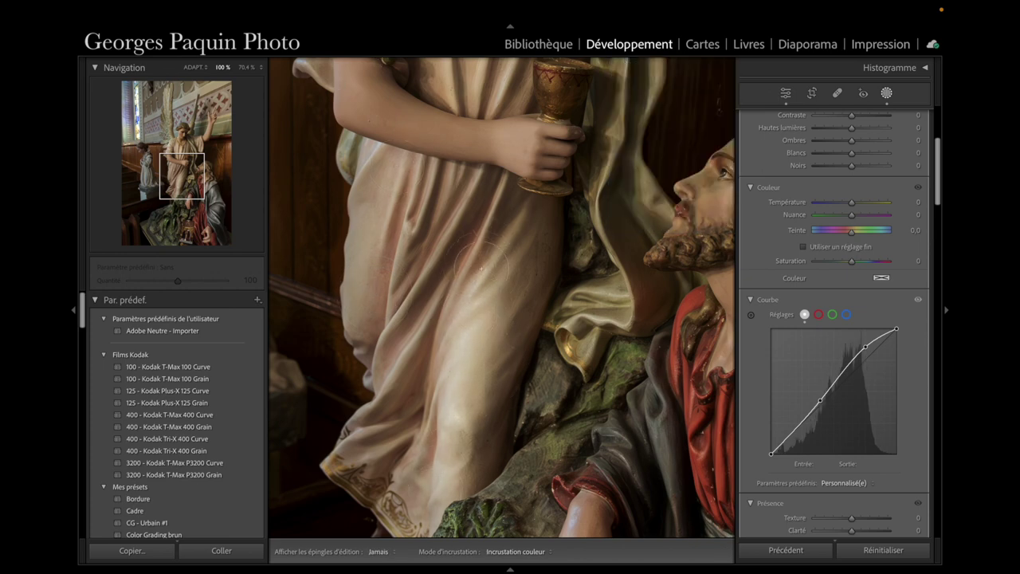
key("h")
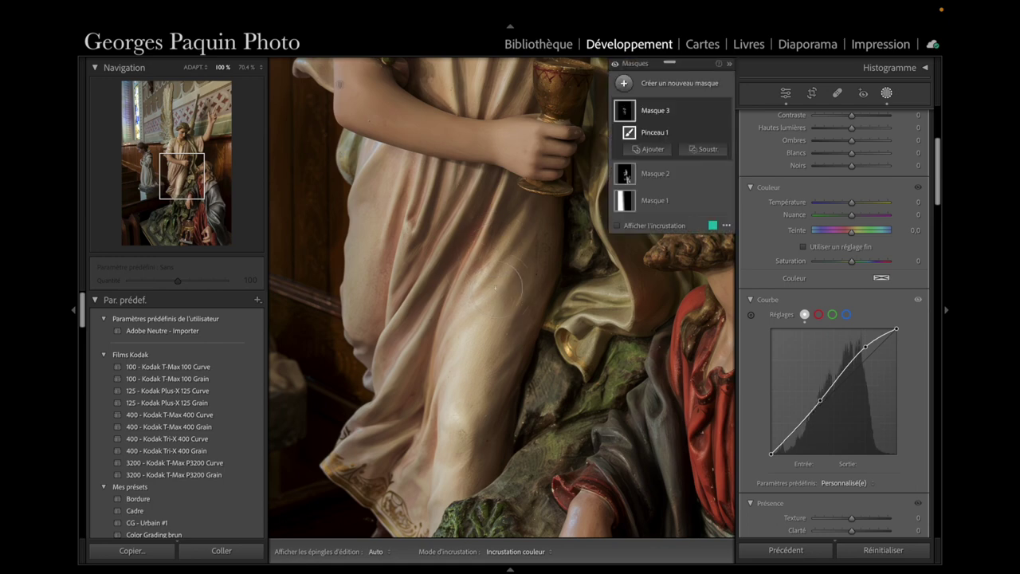
Brush the brightening onto the kneeling figure's grey cloak and hand.
left_click(205, 193)
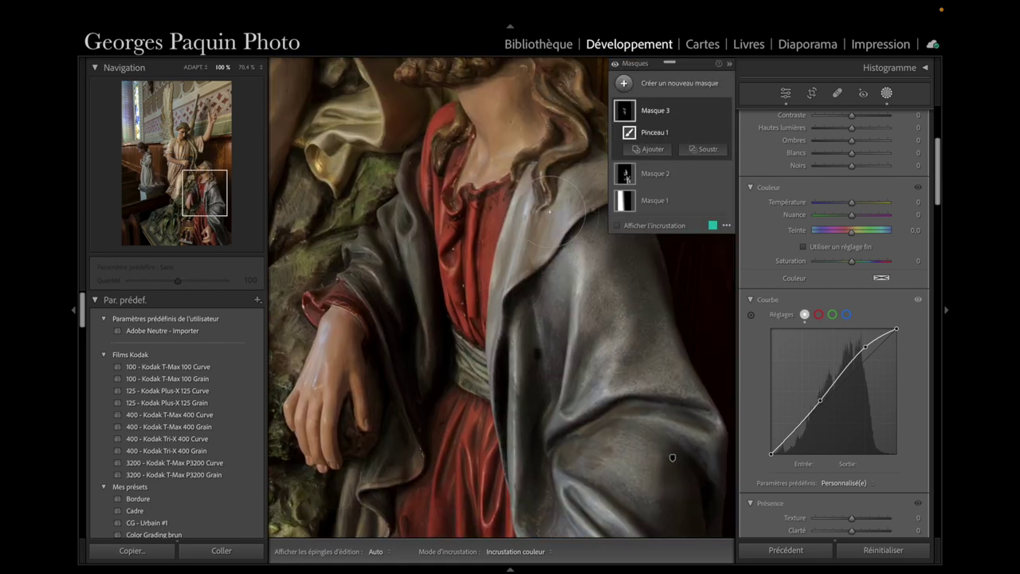
key("h")
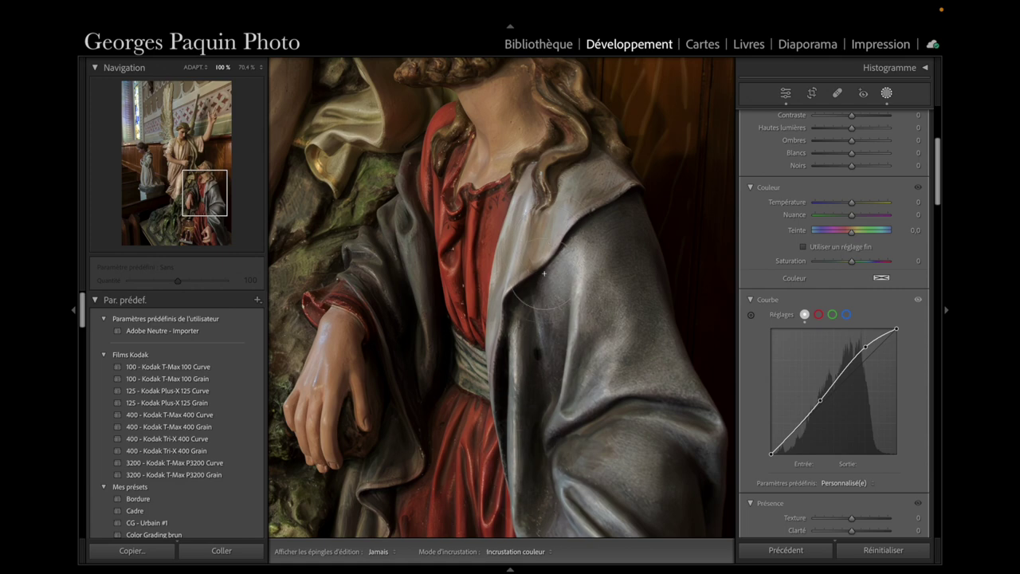
key("h")
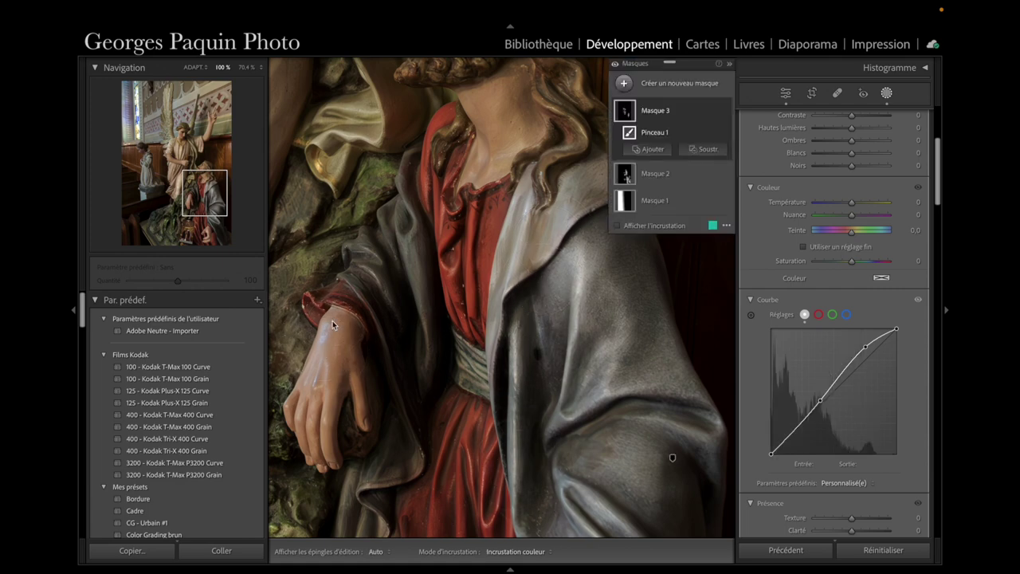
key("h")
key("h")
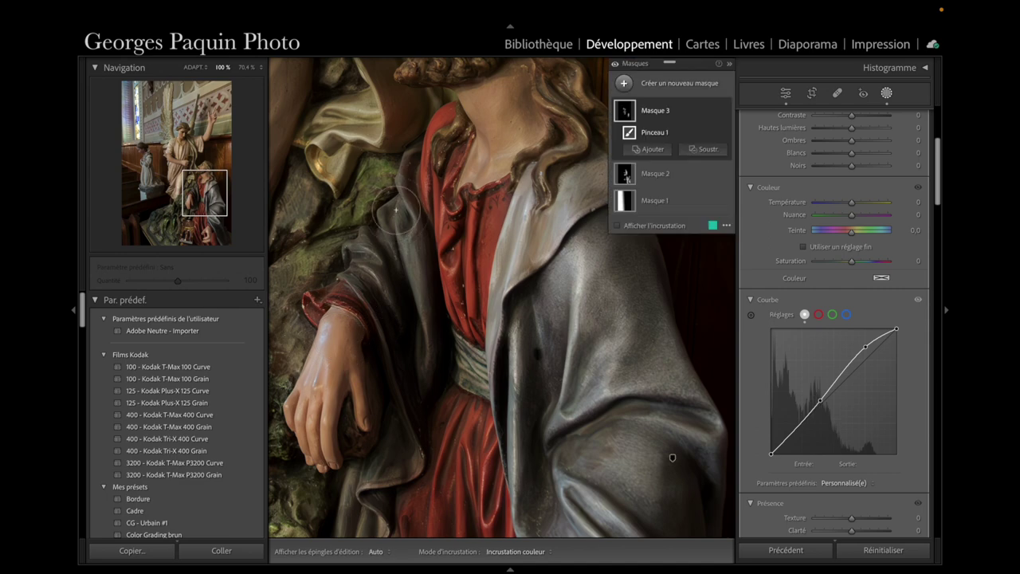
key("h")
key("h")
left_click_drag(205, 193, 200, 211)
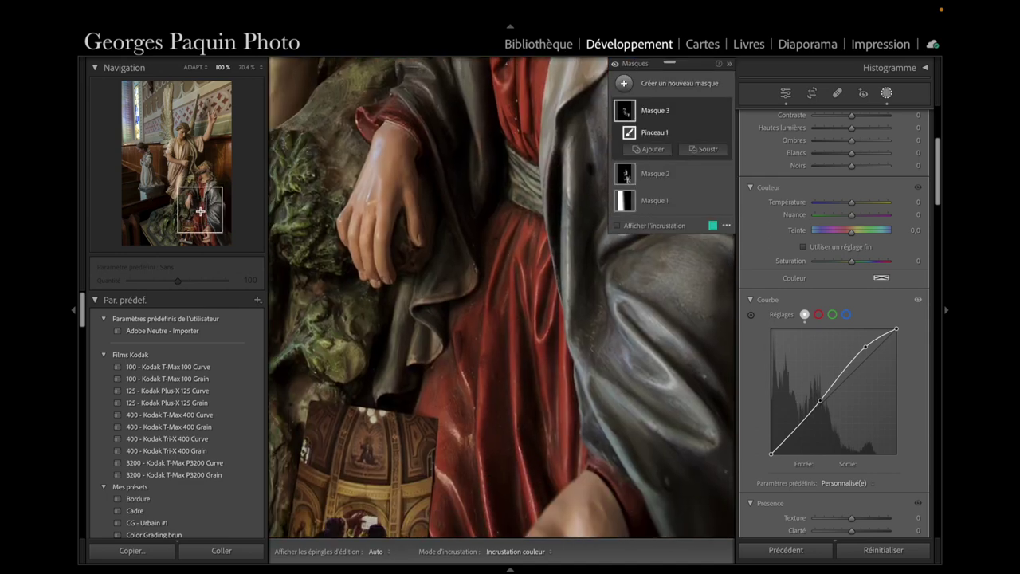
left_click(191, 68)
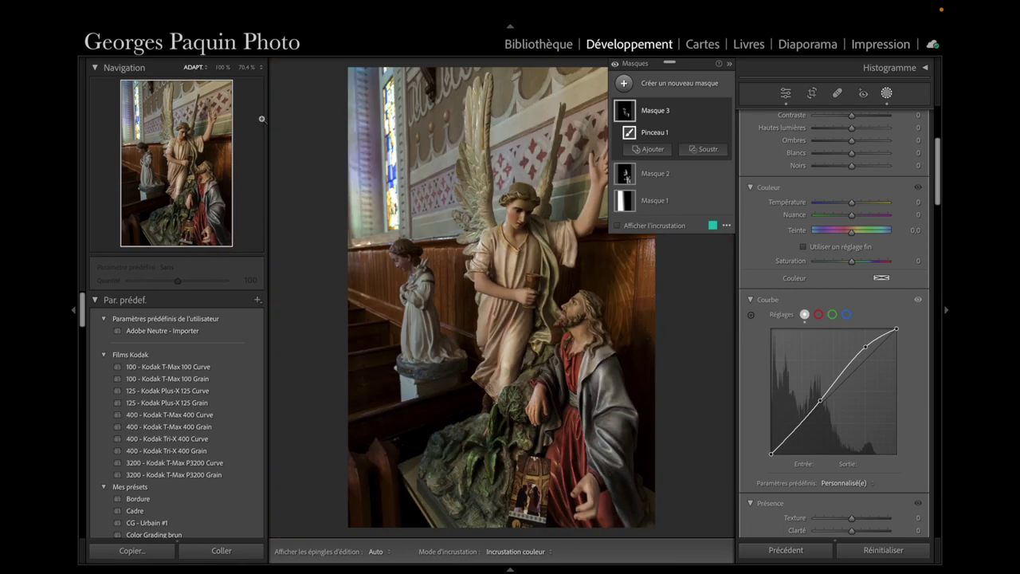
left_click(725, 112)
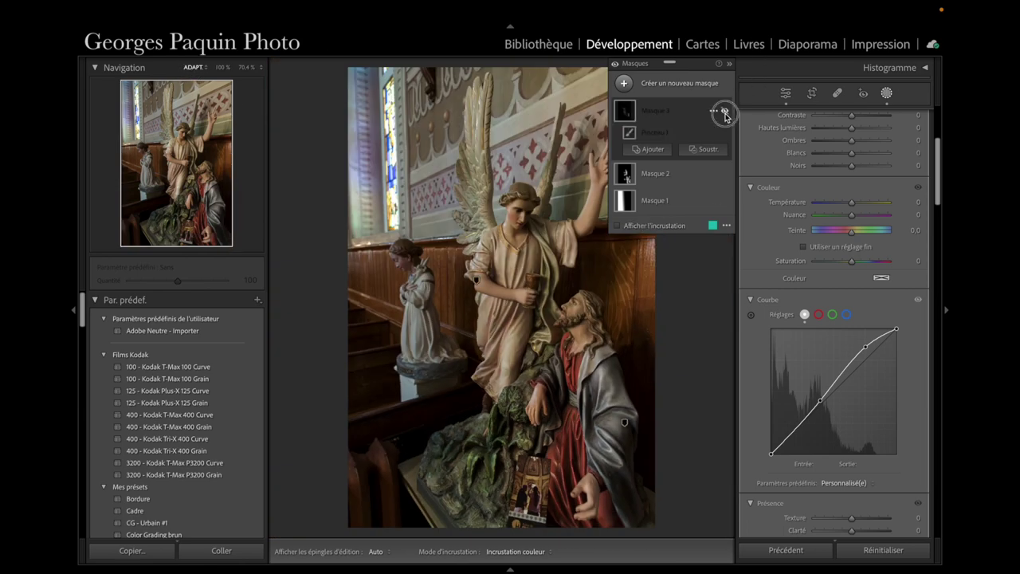
left_click(724, 111)
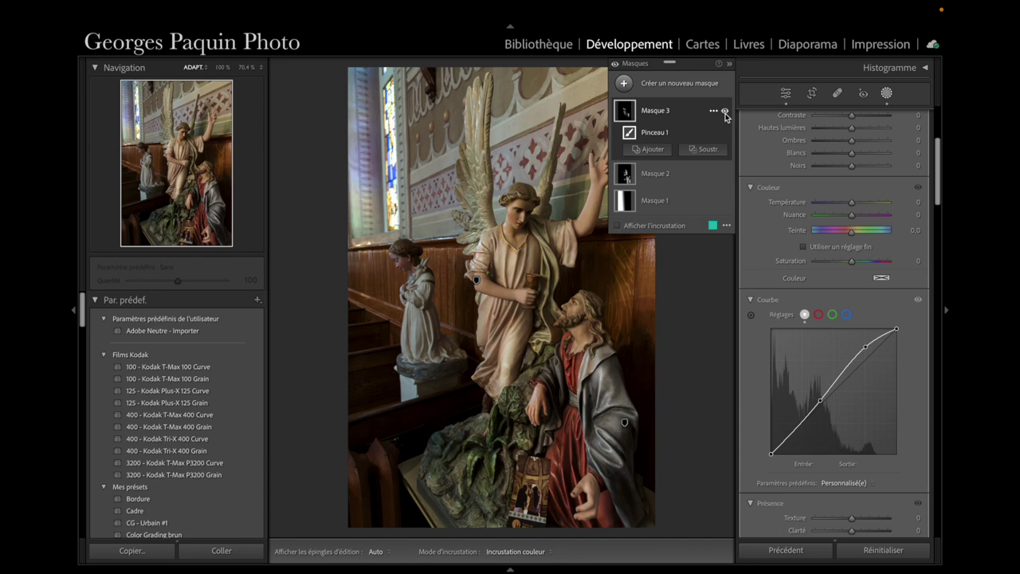
scroll(866, 236, "up", 3)
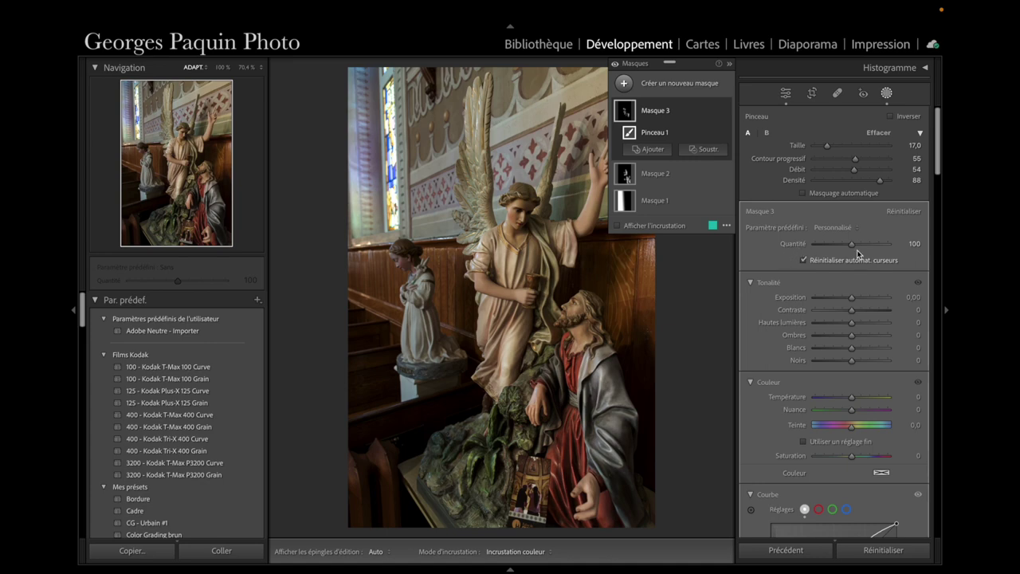
left_click_drag(853, 250, 872, 255)
scroll(776, 279, "down", 5)
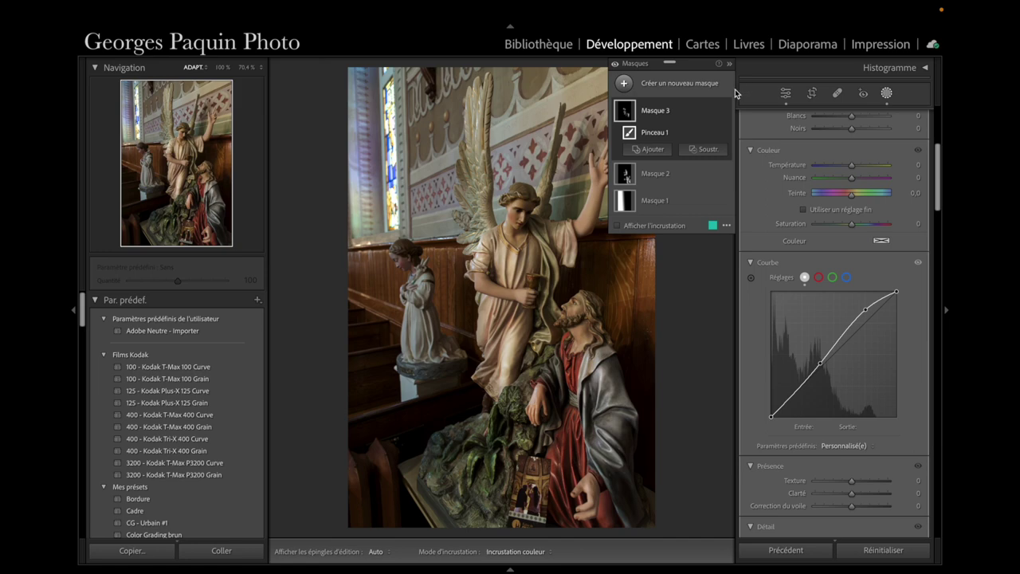
left_click(725, 112)
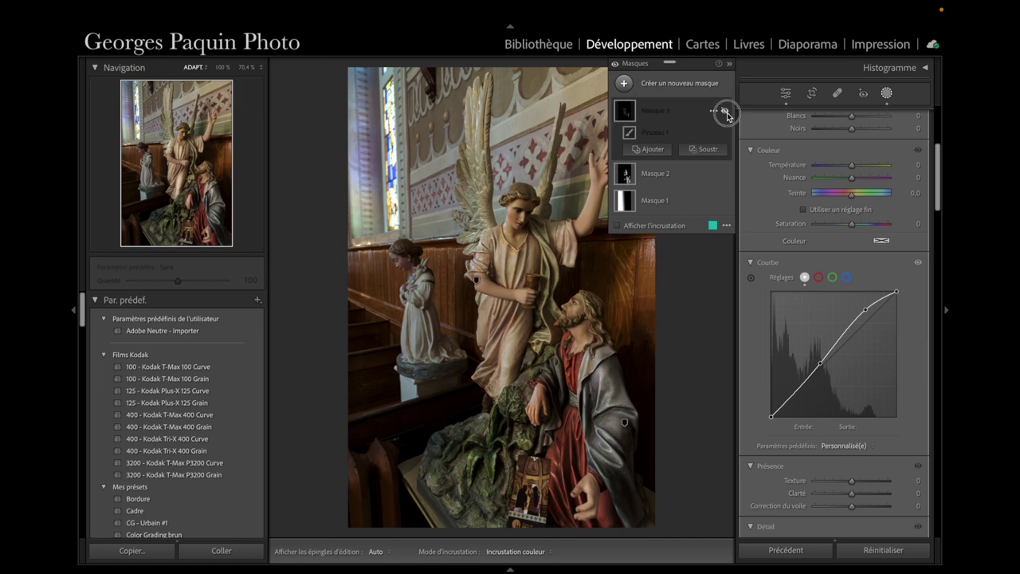
left_click(725, 112)
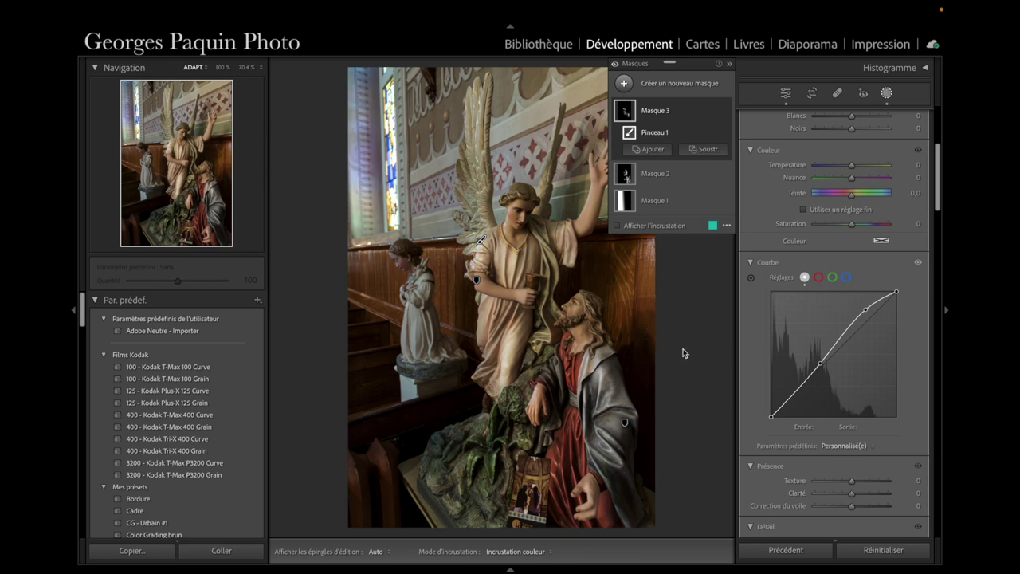
Exit masking, inspect the grey robe at 100%, zoom out, and reopen the mask list.
left_click(786, 92)
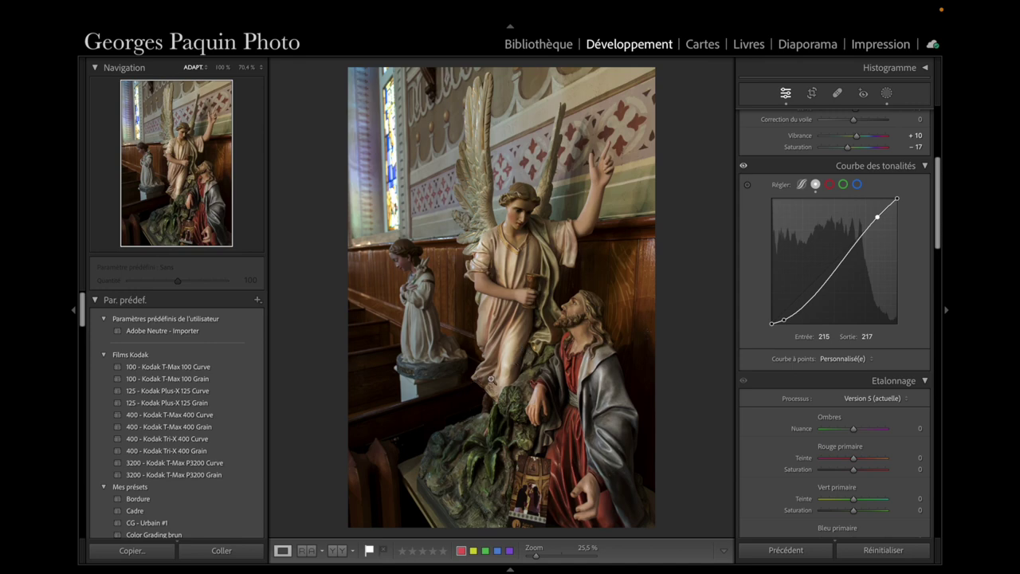
left_click(618, 440)
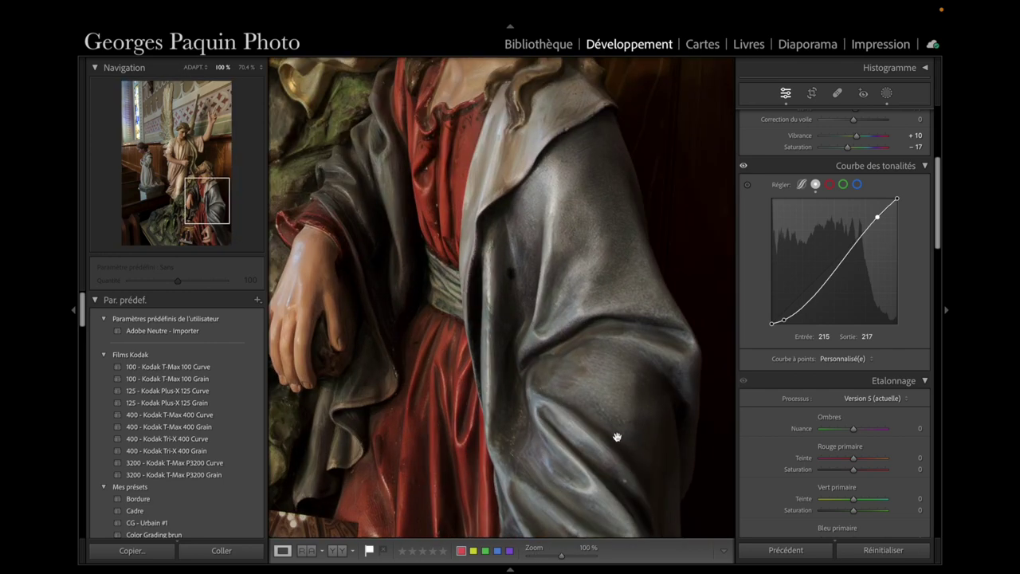
left_click_drag(610, 387, 605, 348)
left_click_drag(574, 298, 546, 307)
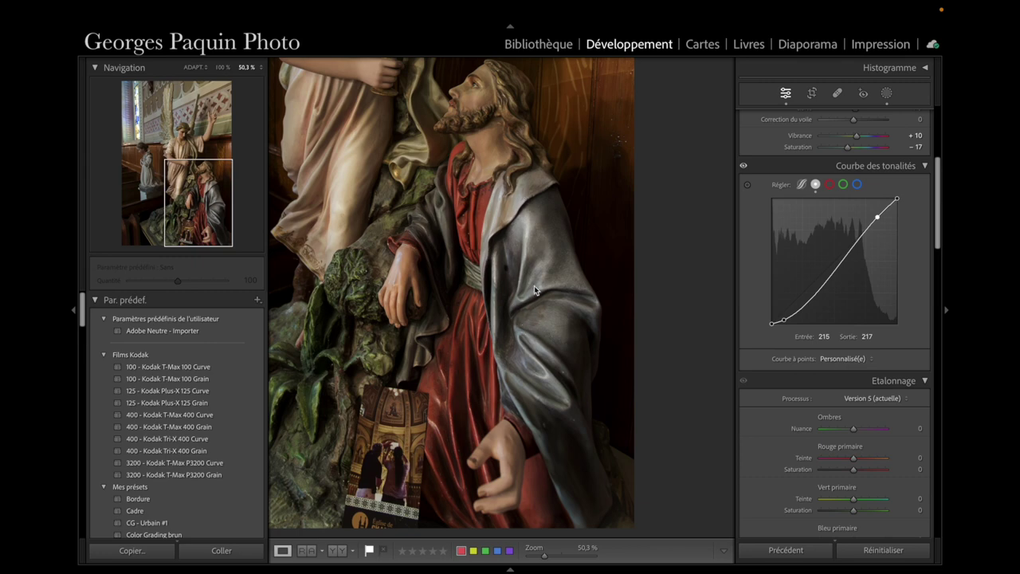
left_click(886, 94)
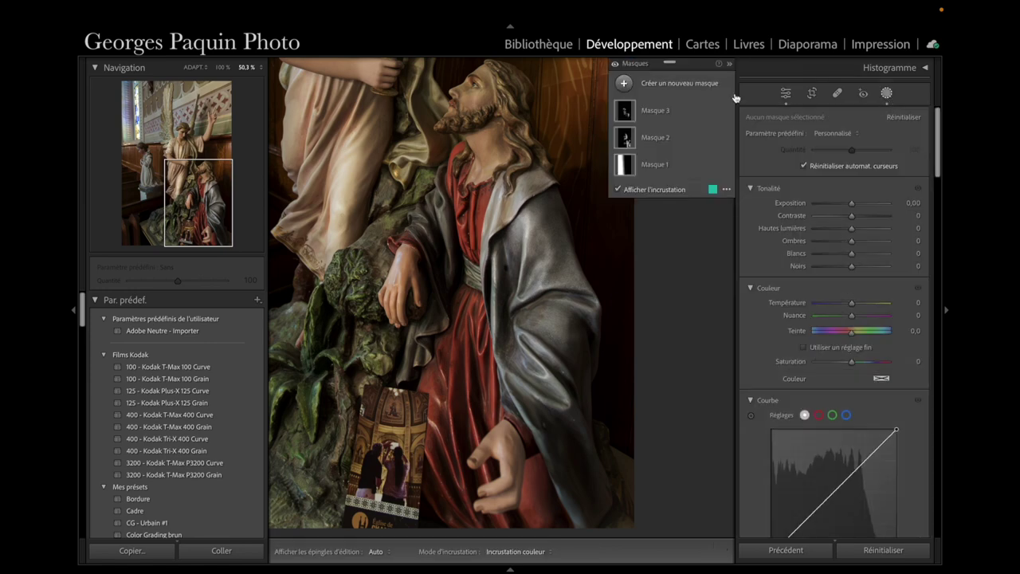
Start a brush mask with Flow 83 and a blue tint of hue 215, saturation 48.
left_click(624, 83)
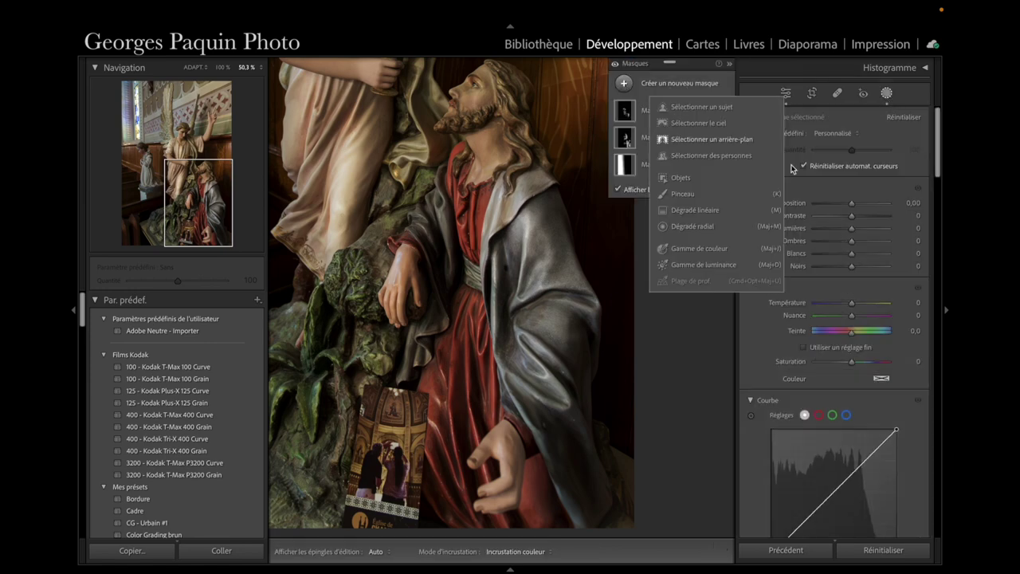
left_click(690, 194)
scroll(770, 278, "up", 2)
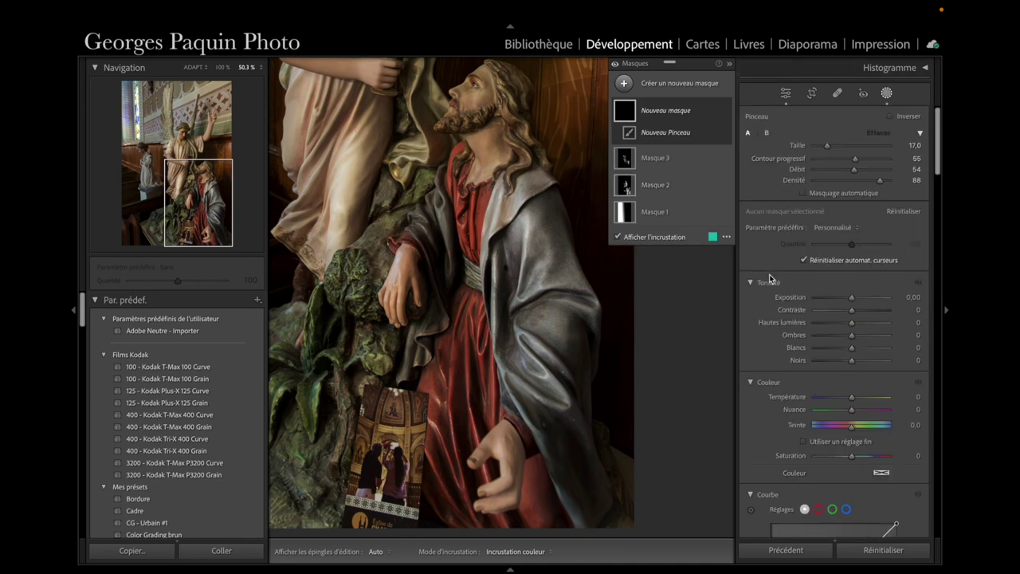
left_click_drag(857, 173, 876, 178)
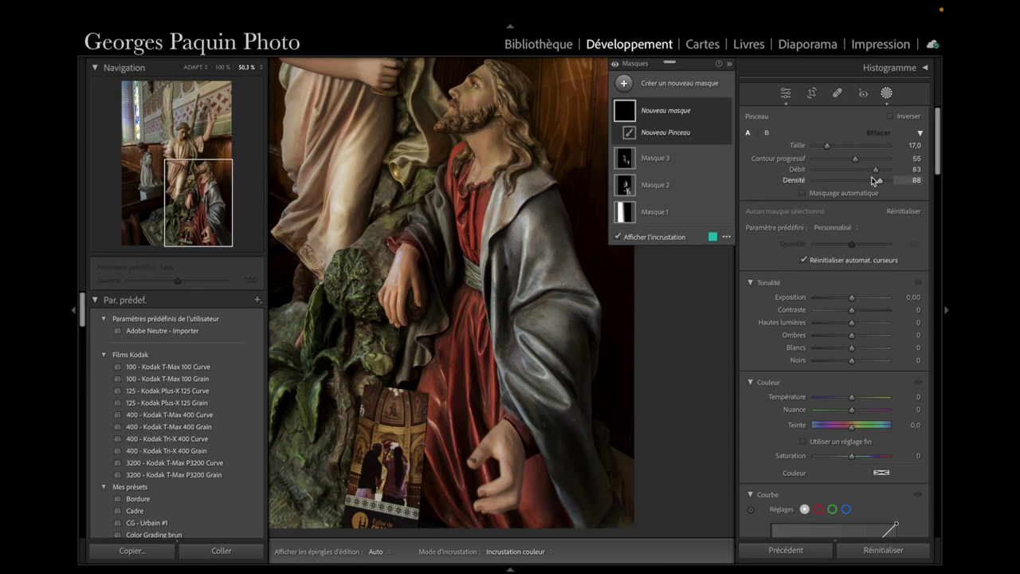
scroll(761, 218, "down", 3)
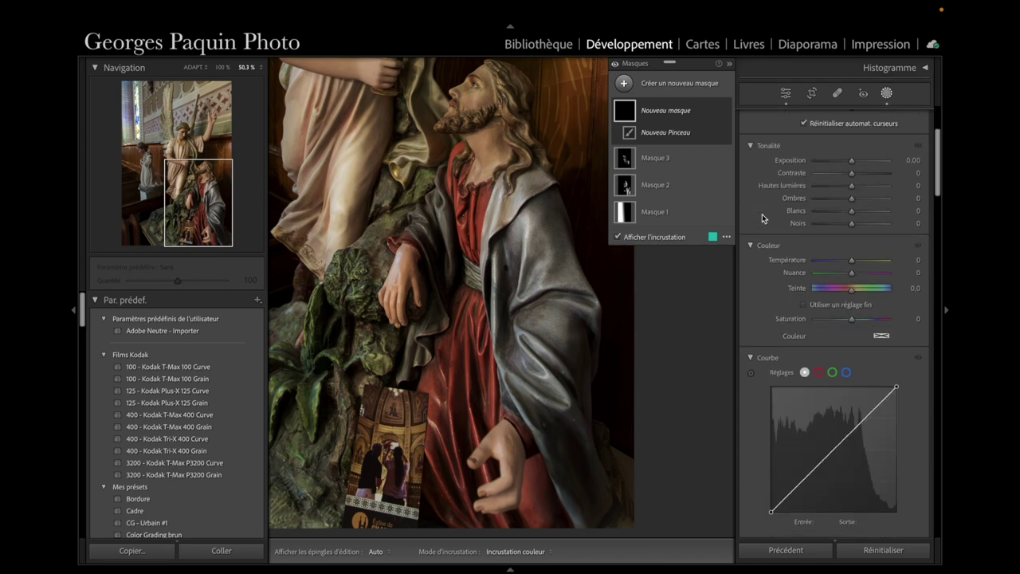
left_click(880, 338)
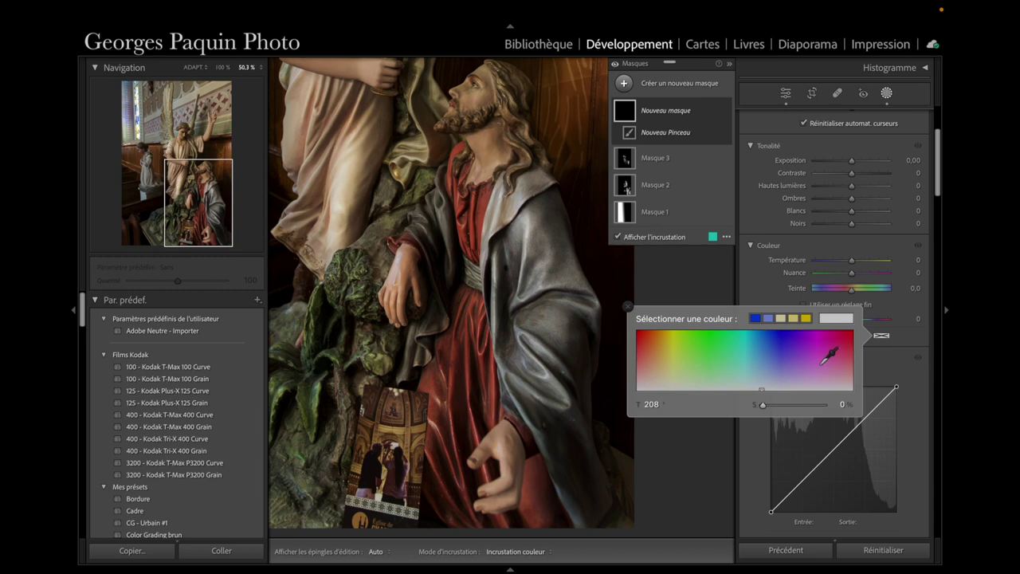
left_click(767, 359)
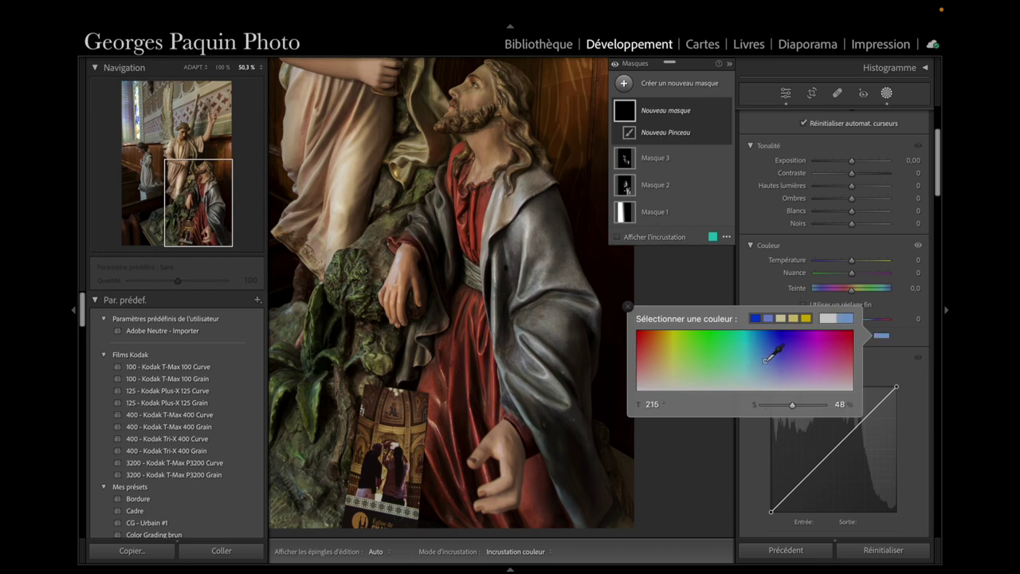
left_click(756, 282)
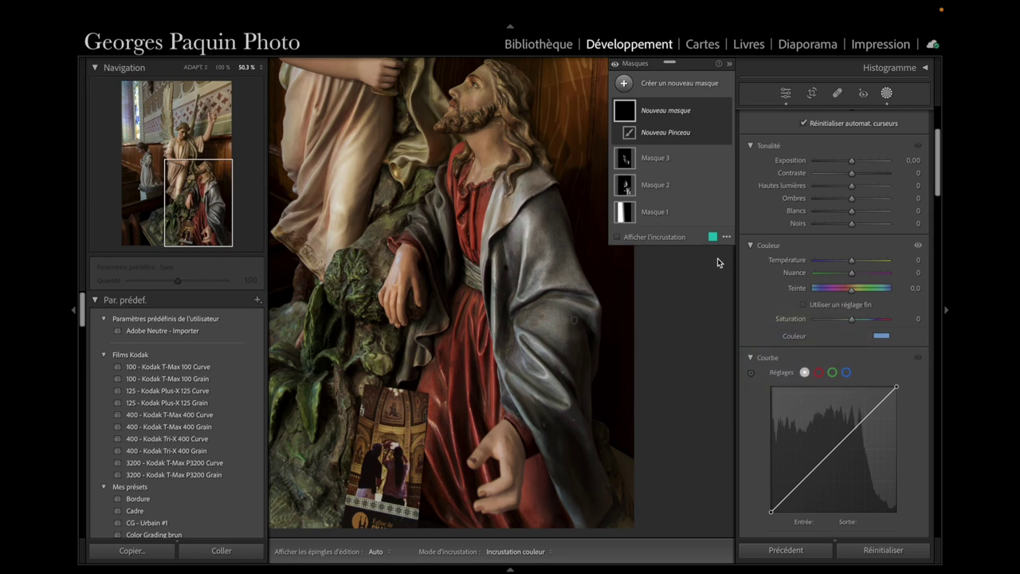
Paint blue over the kneeling figure's cloak shoulder.
mouse_move(530, 262)
left_mouse_down()
mouse_move(538, 227)
mouse_move(510, 255)
mouse_move(527, 223)
mouse_move(518, 307)
mouse_move(526, 355)
mouse_move(550, 374)
mouse_move(549, 296)
left_mouse_up()
key("h")
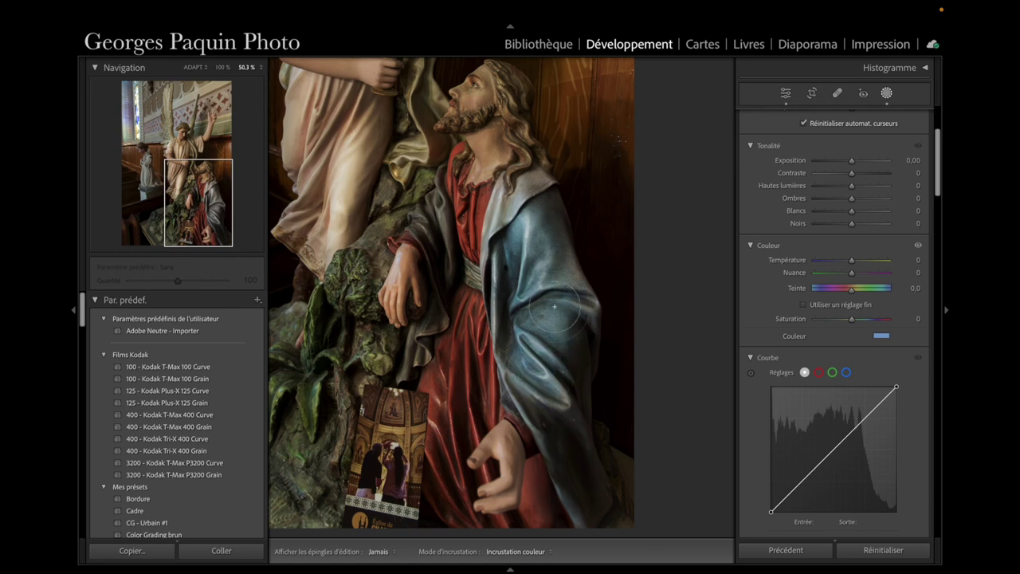
key("h")
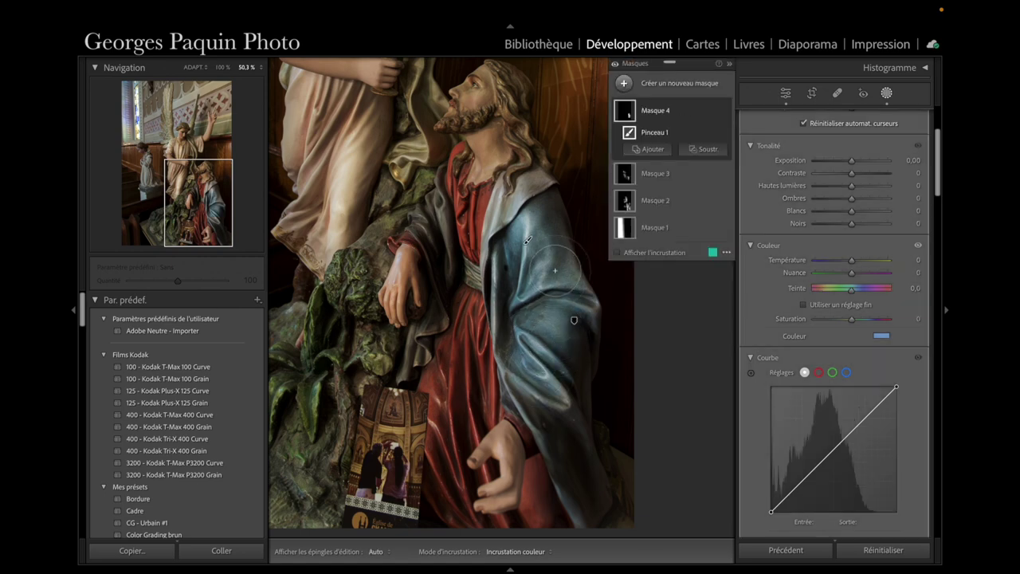
scroll(784, 210, "up", 3)
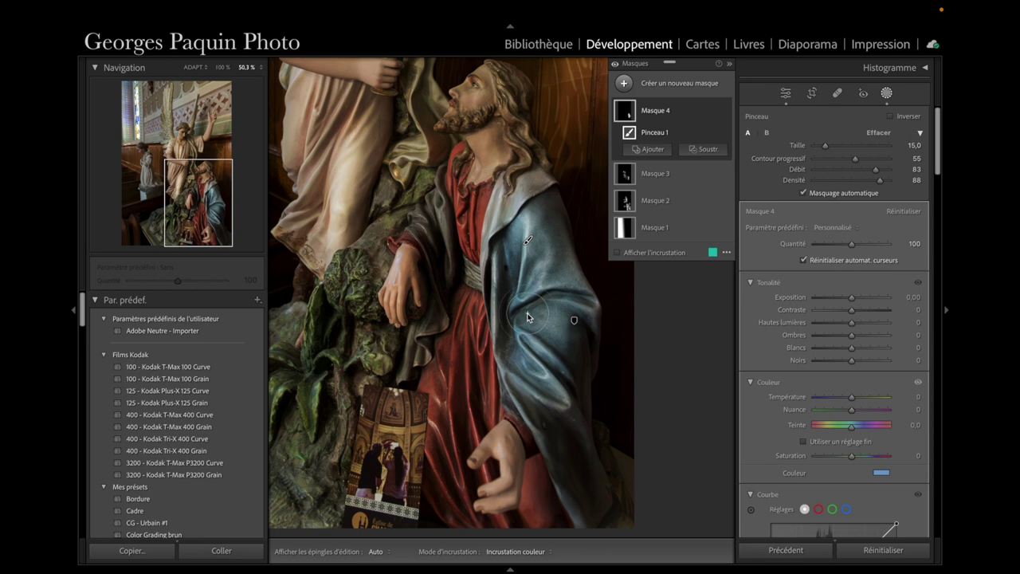
key("h")
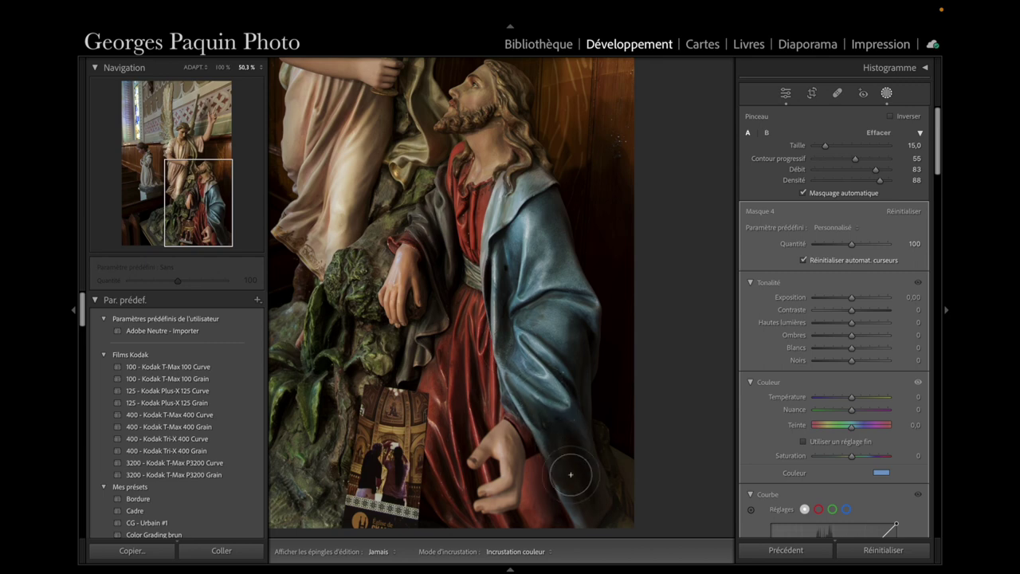
key("h")
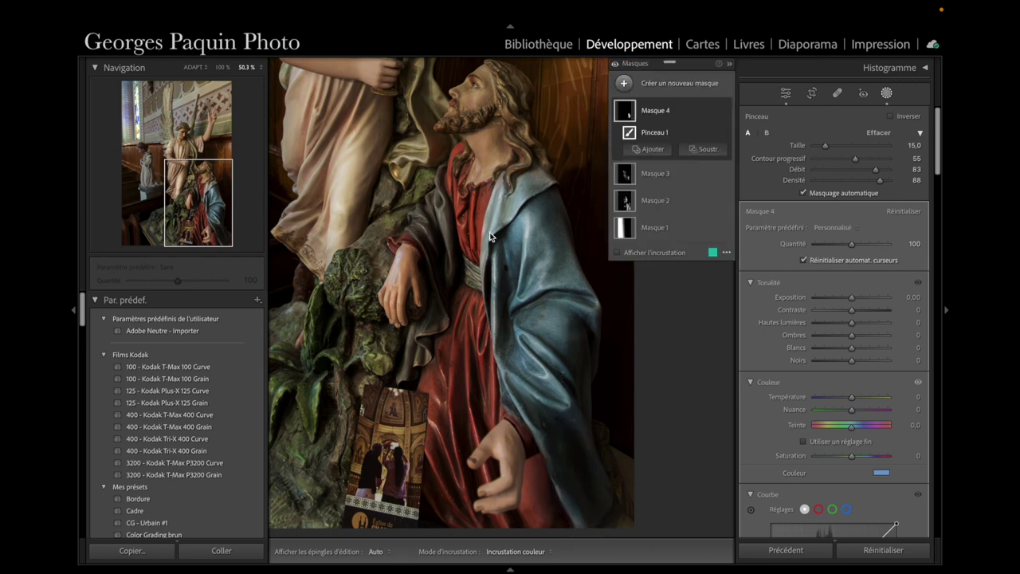
At 100% zoom, shrink the brush to 14 and paint the sleeve and lower cloak blue.
left_click(222, 67)
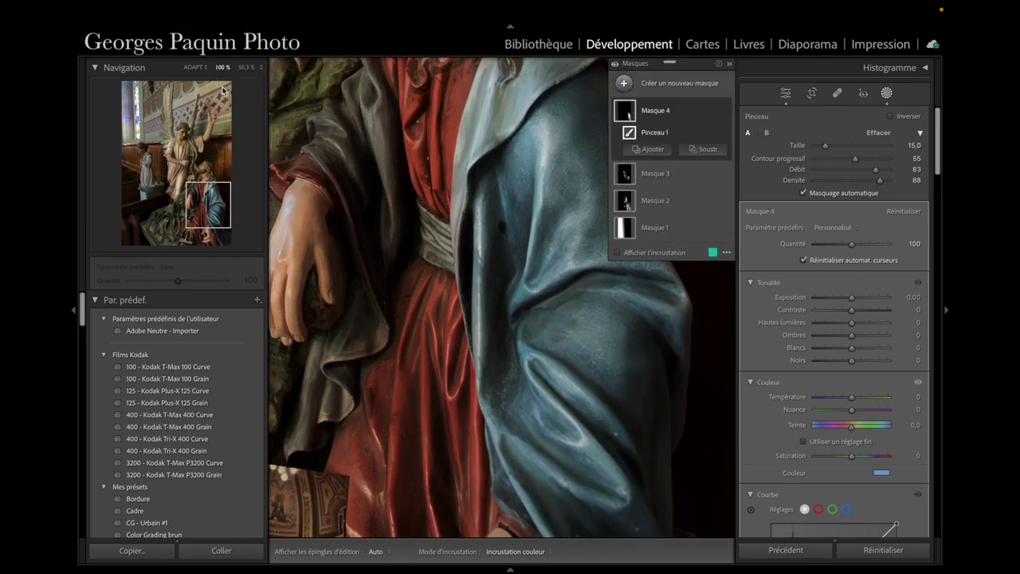
left_click_drag(211, 206, 198, 195)
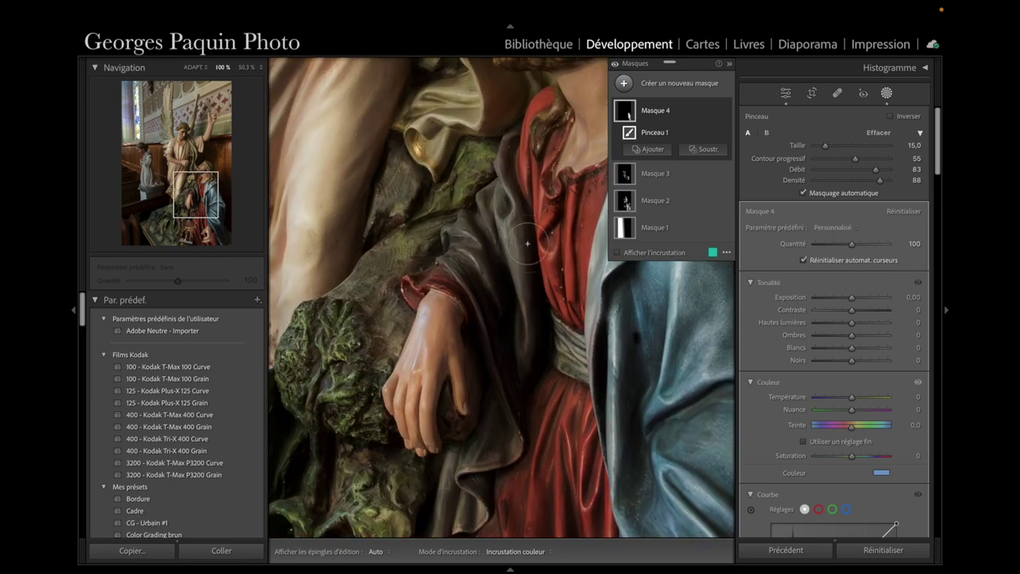
key("h")
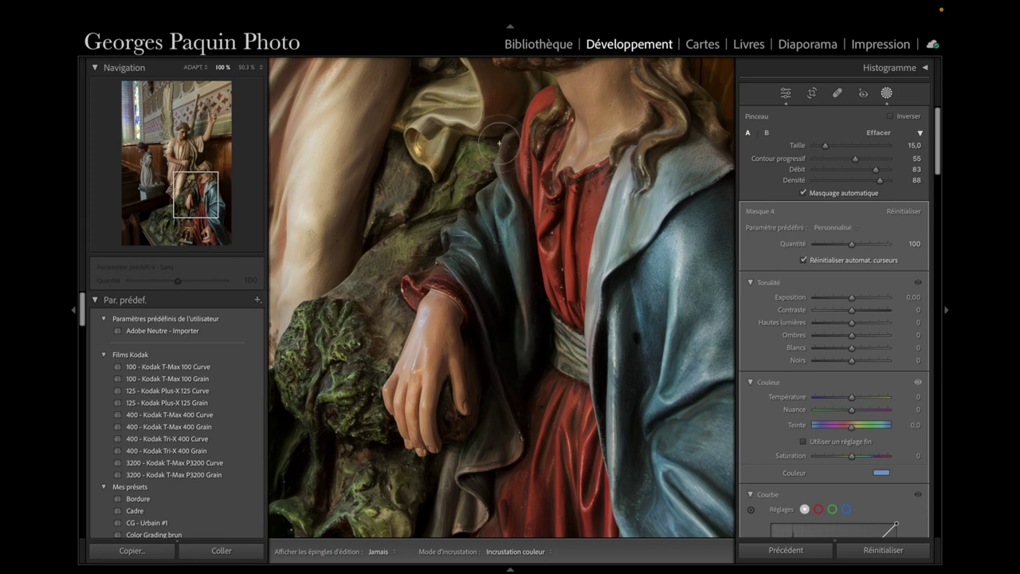
key("h")
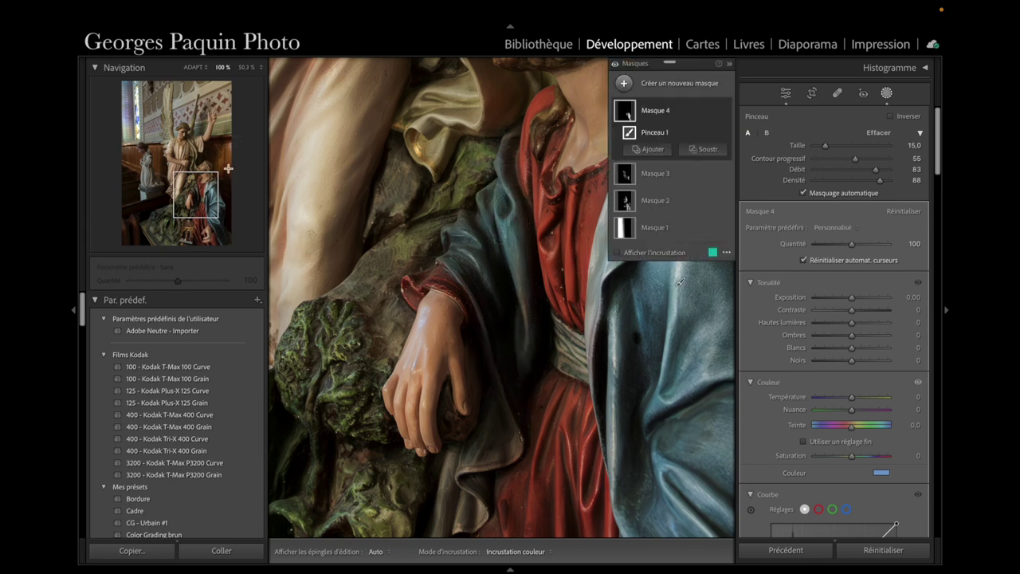
left_click(198, 203)
key("bracketleft")
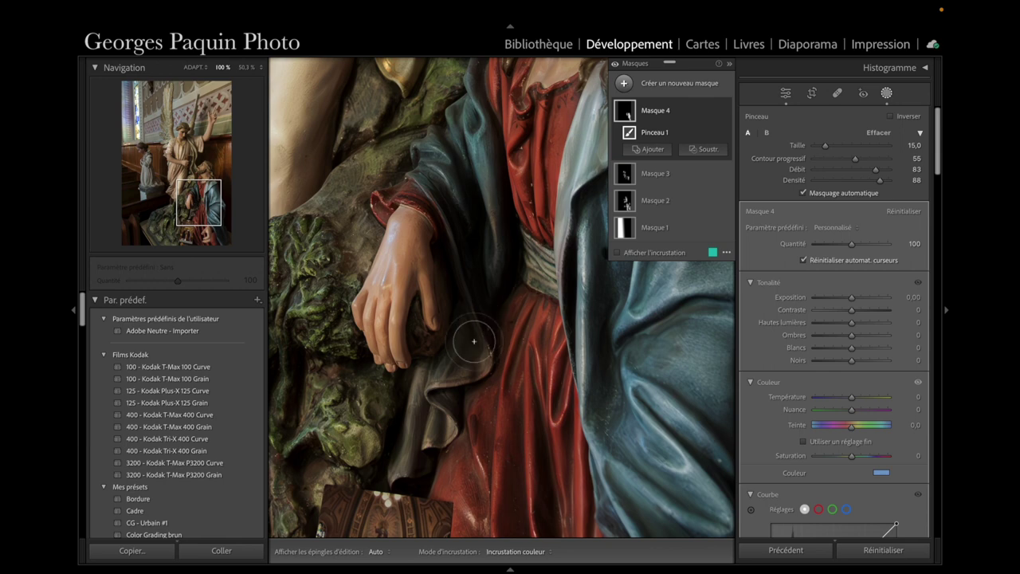
key("h")
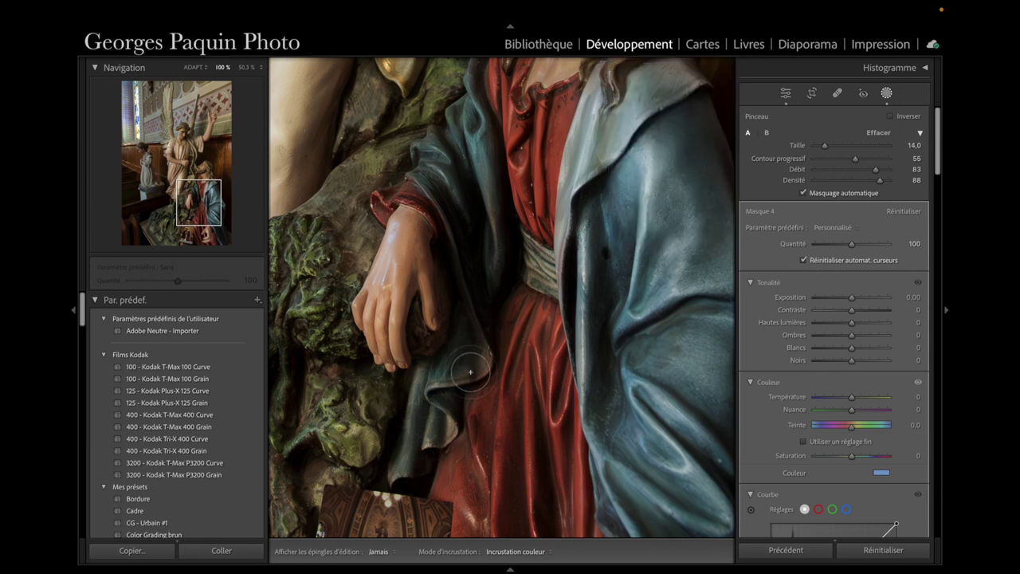
key("h")
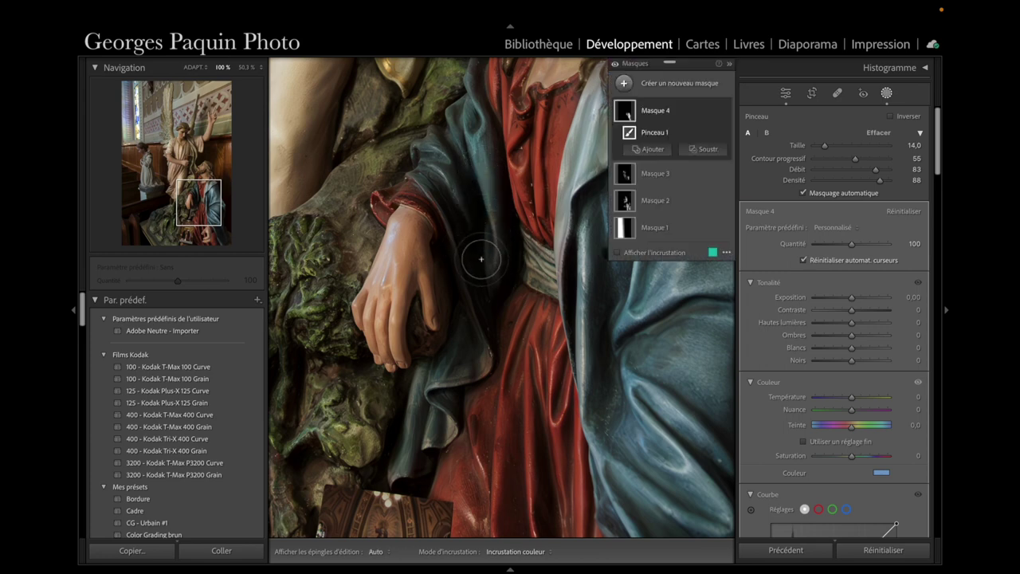
Fit the photo, toggle Masque 4 off and on to compare, and exit masking.
left_click(194, 66)
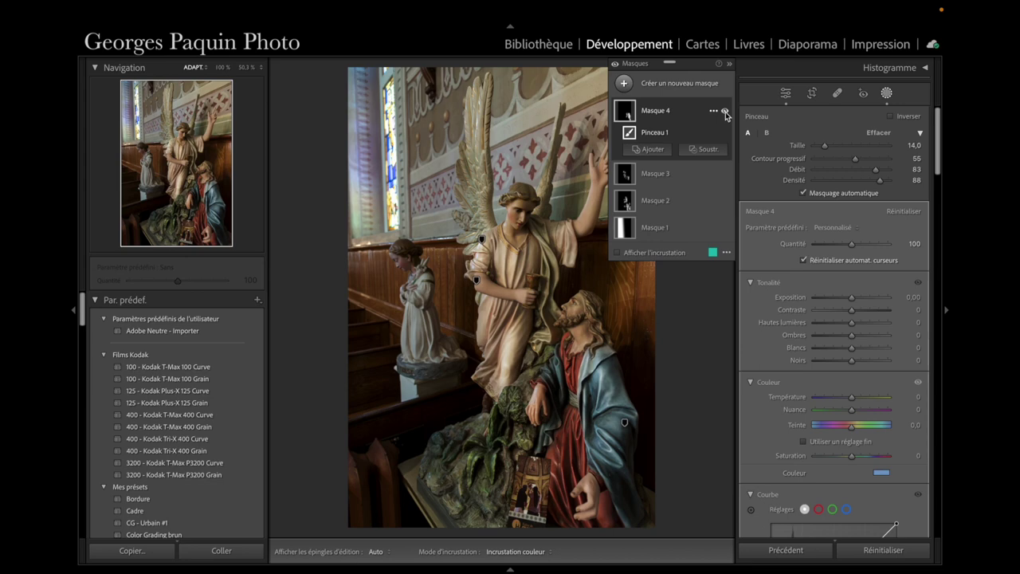
left_click(724, 113)
left_click(724, 113)
left_click(786, 95)
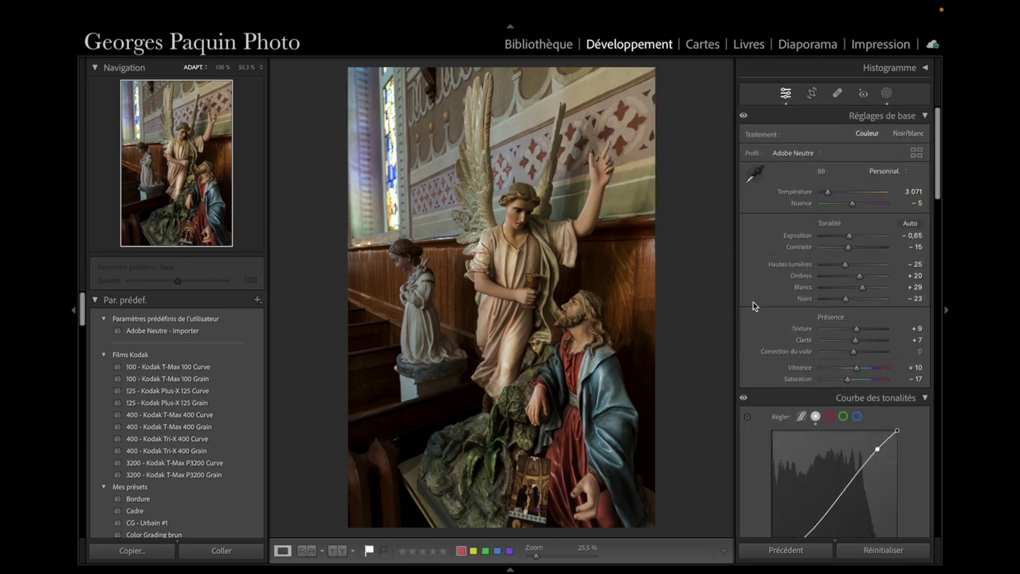
Give the Color Grading shadows a slight violet tint at saturation 16.
scroll(756, 300, "down", 15)
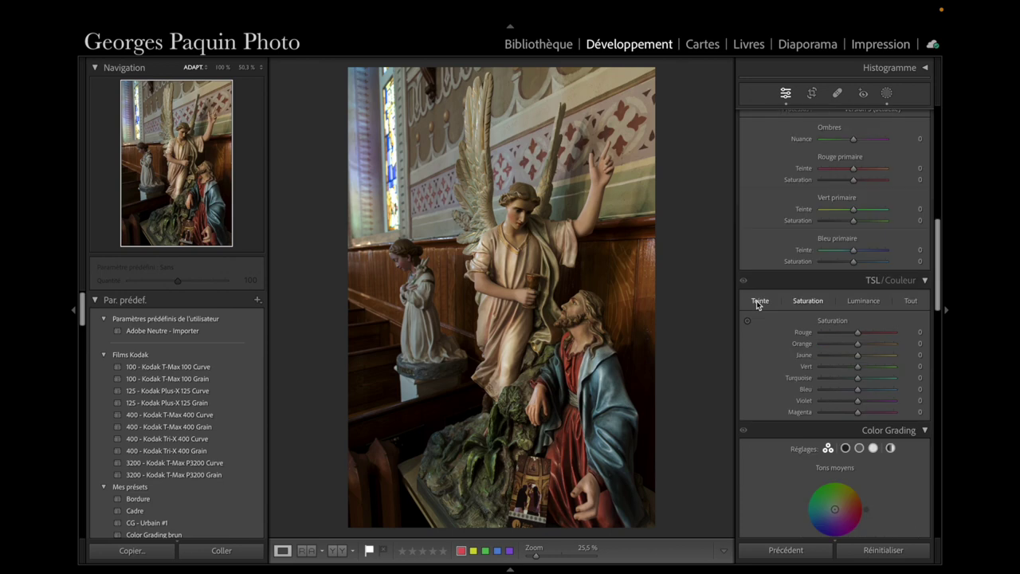
scroll(756, 301, "down", 5)
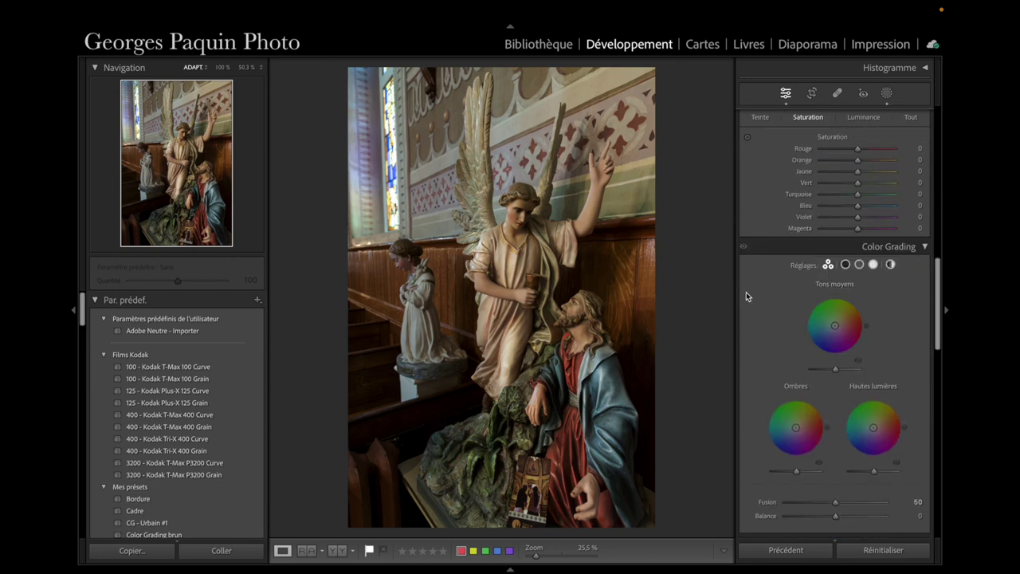
scroll(769, 288, "down", 2)
left_click(845, 211)
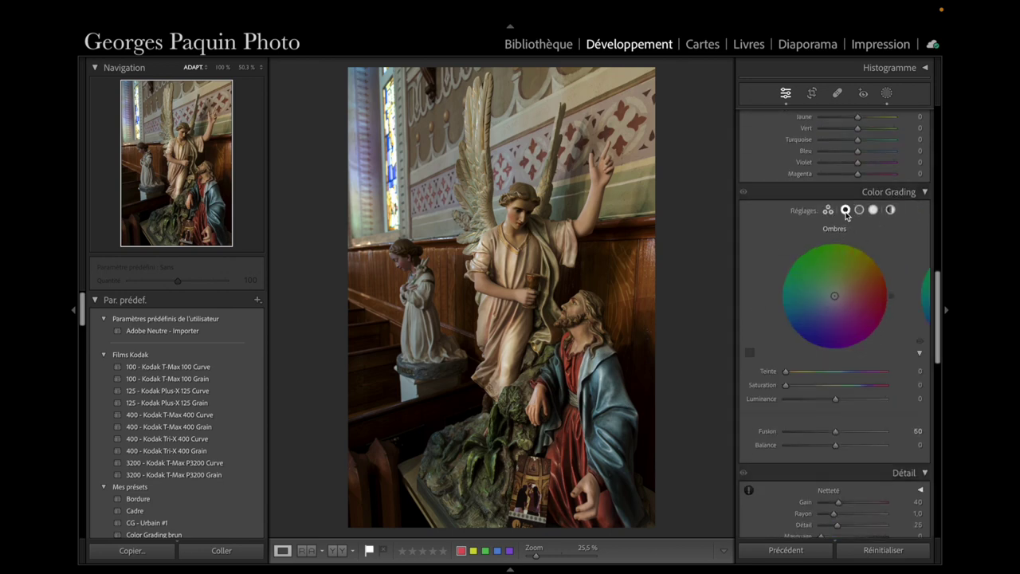
left_click_drag(835, 293, 835, 298)
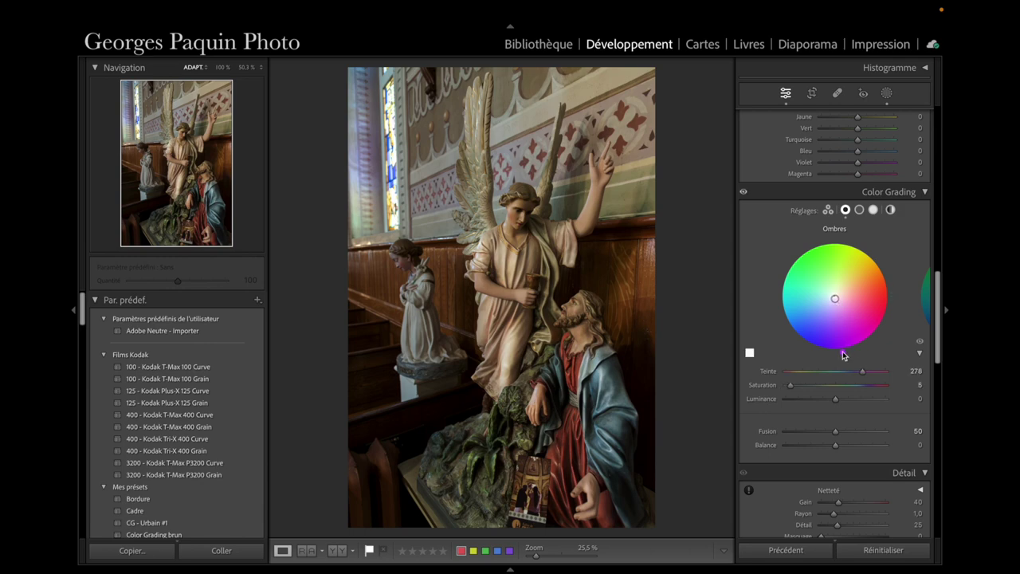
left_click_drag(790, 388, 830, 406)
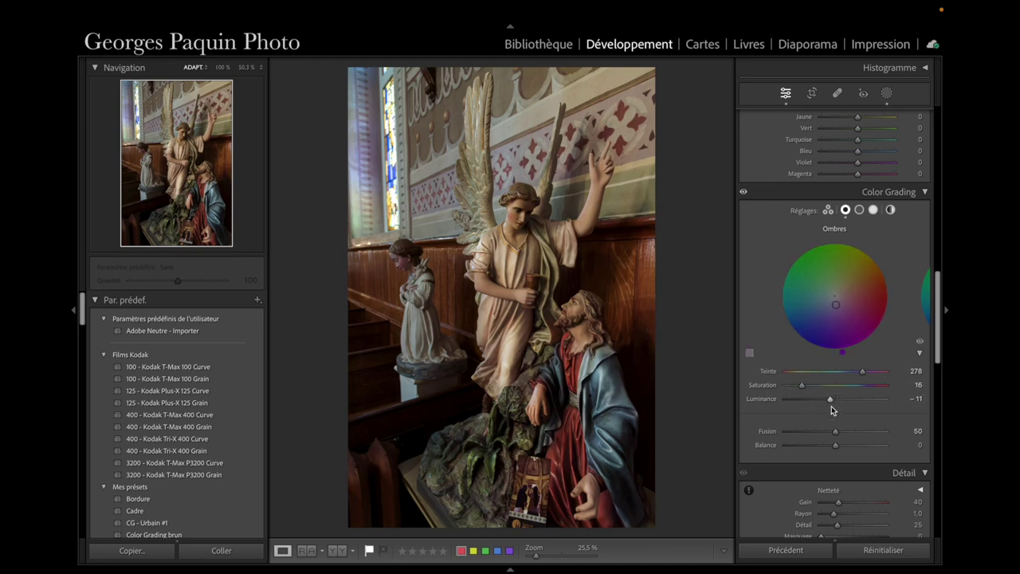
Set the midtones grade to hue 46, saturation 13 and luminance −32.
left_click(860, 210)
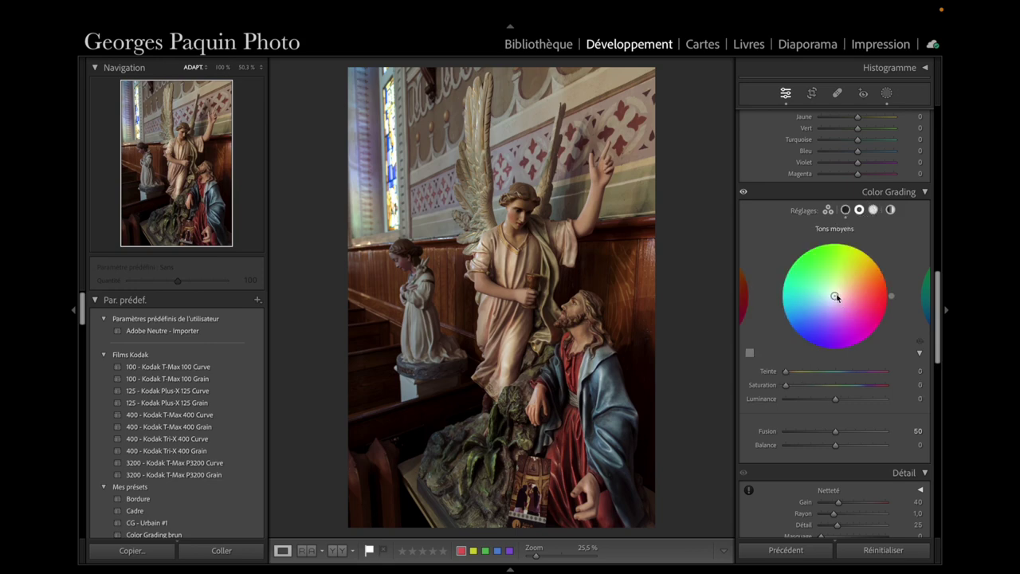
left_click_drag(834, 296, 838, 293)
left_click_drag(838, 294, 838, 292)
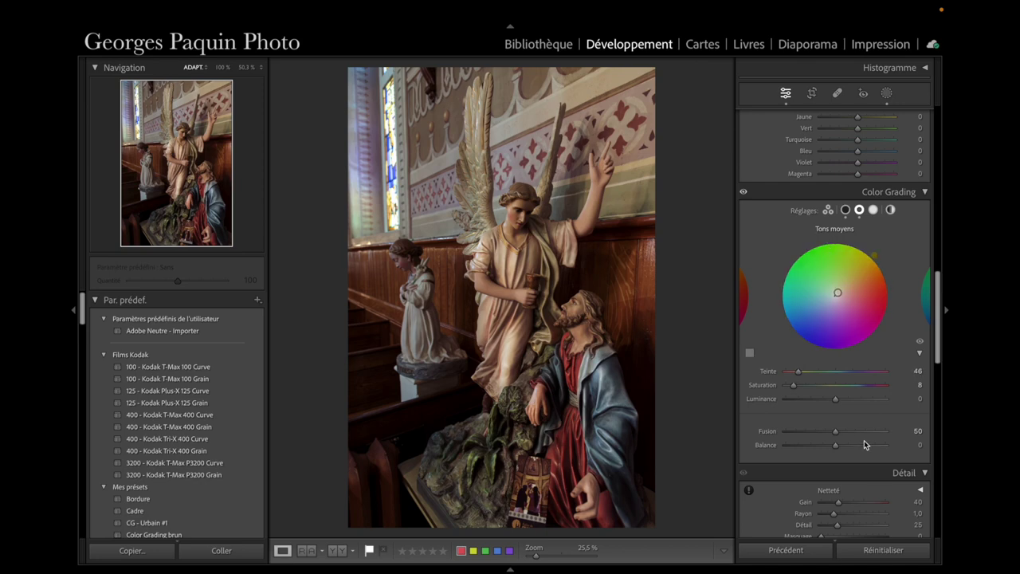
left_click_drag(838, 404, 823, 414)
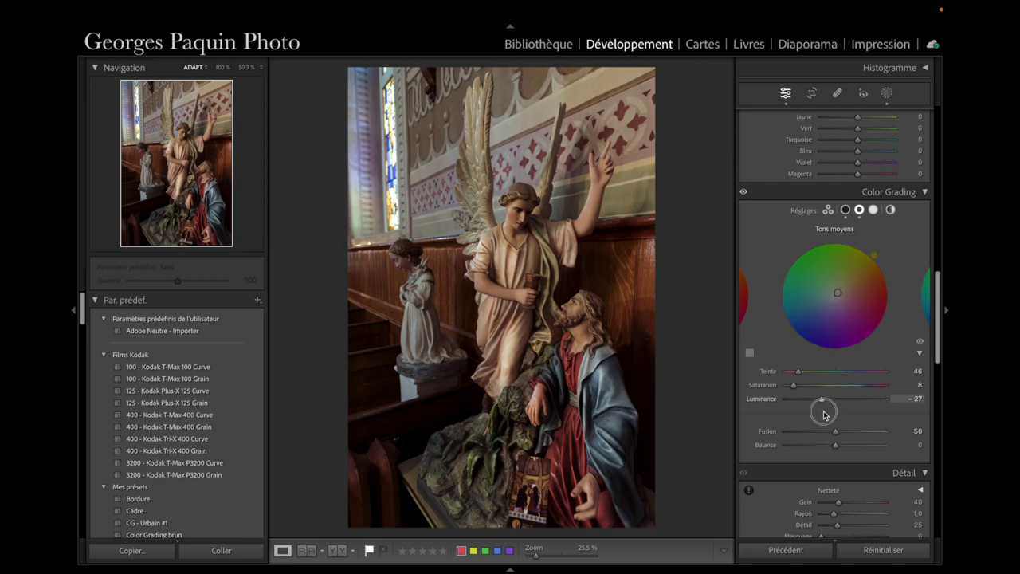
left_click_drag(791, 390, 799, 391)
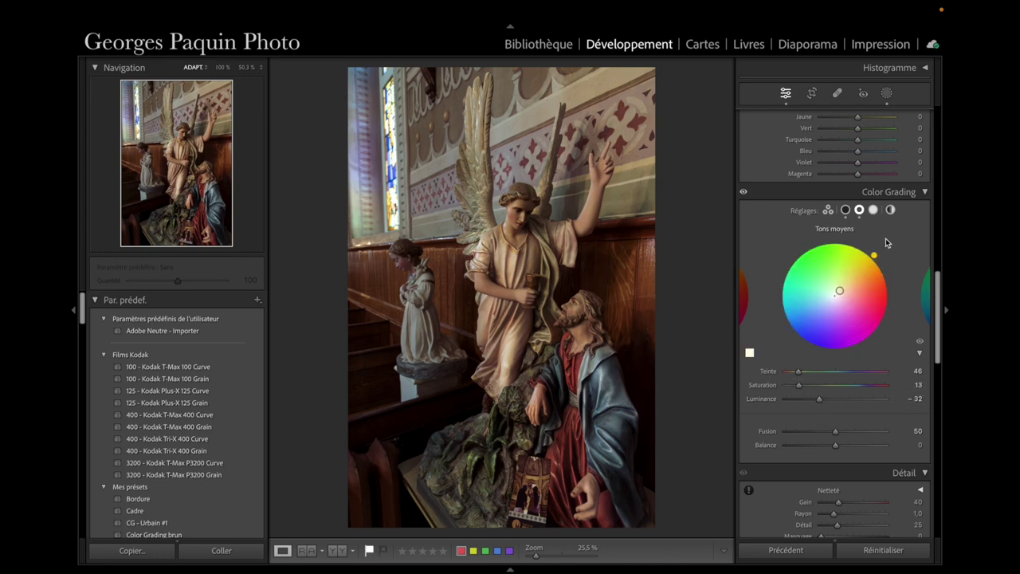
left_click(874, 209)
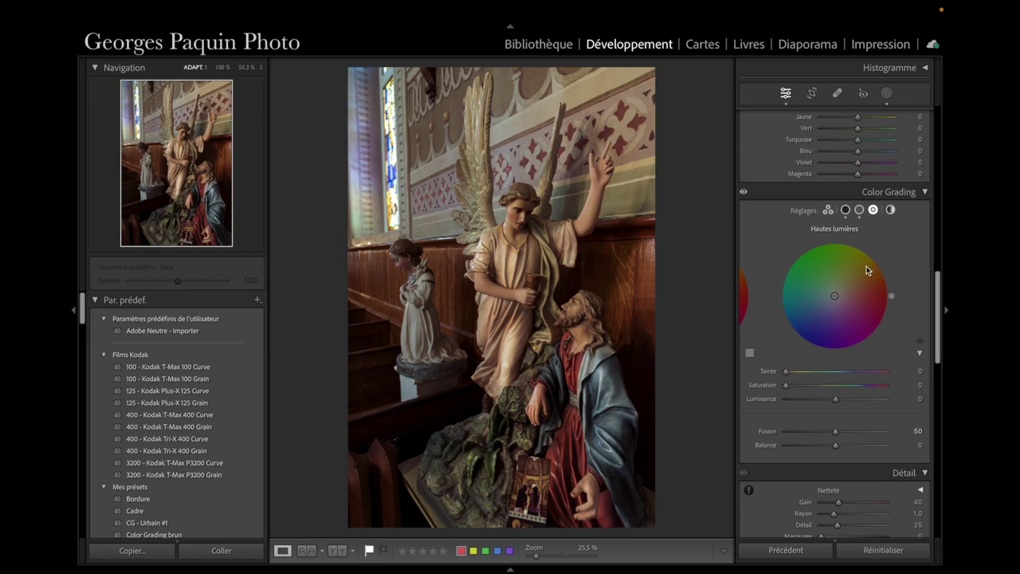
Grade highlights to hue 165, saturation 18, balance −14, blending 32, then toggle grading off to compare.
left_click_drag(891, 296, 780, 282)
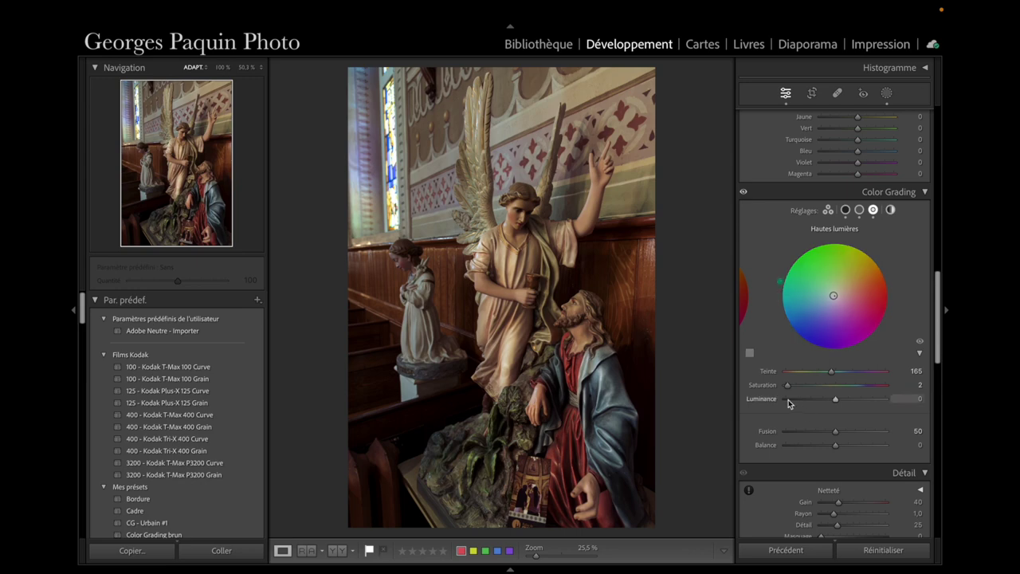
left_click_drag(787, 386, 868, 410)
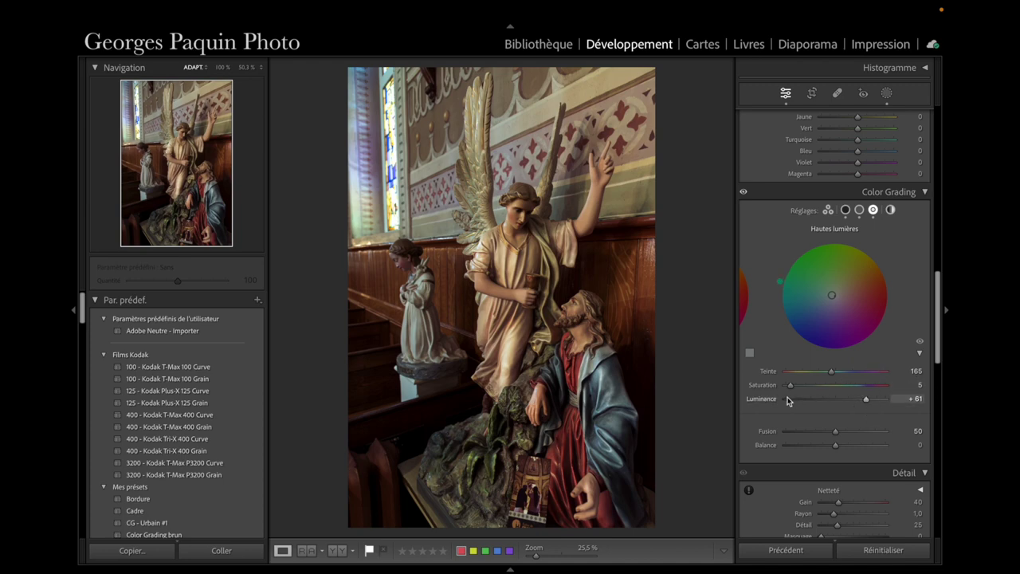
left_click_drag(791, 386, 804, 392)
left_click_drag(837, 449, 831, 470)
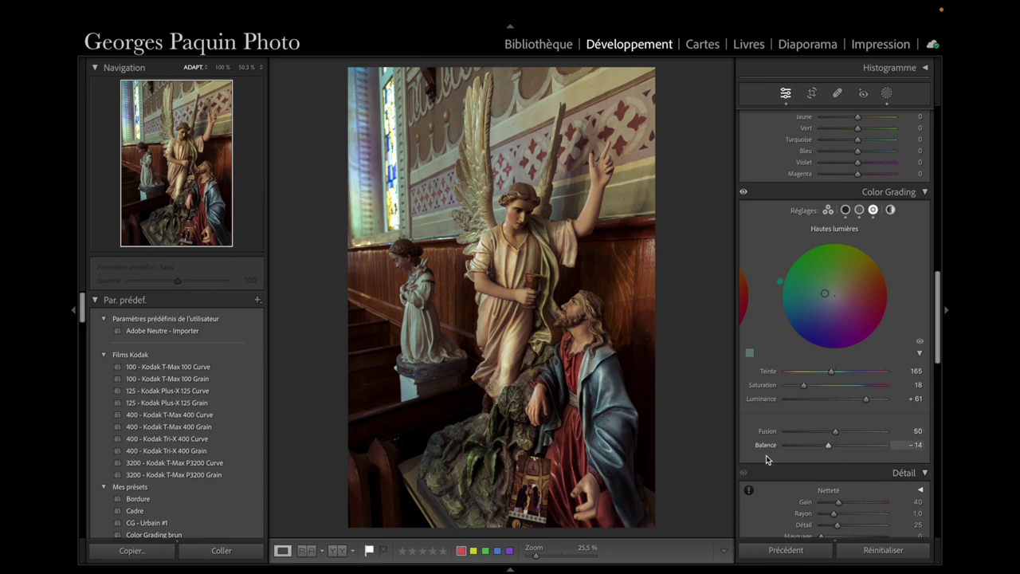
left_click_drag(835, 431, 817, 431)
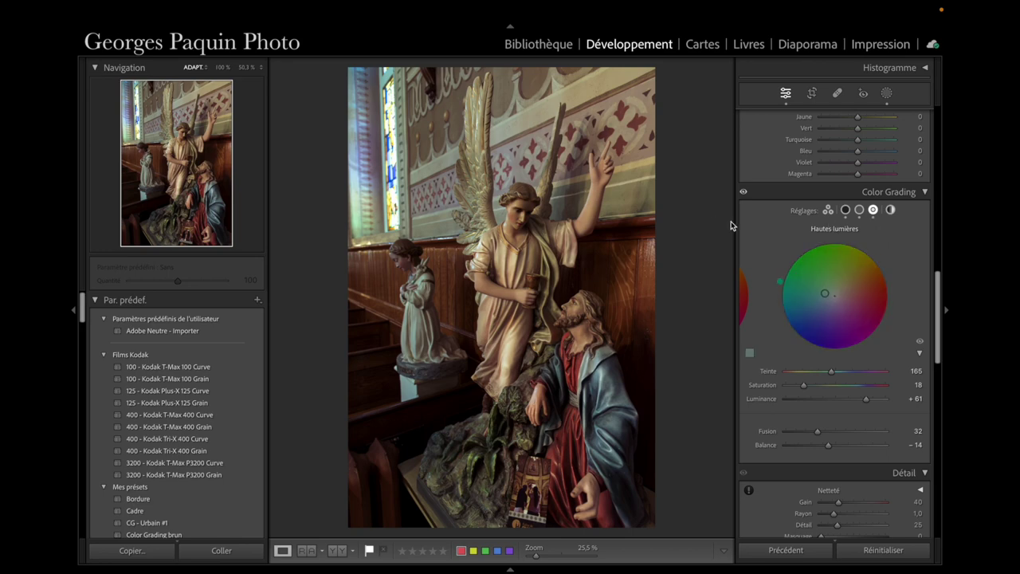
left_click(743, 192)
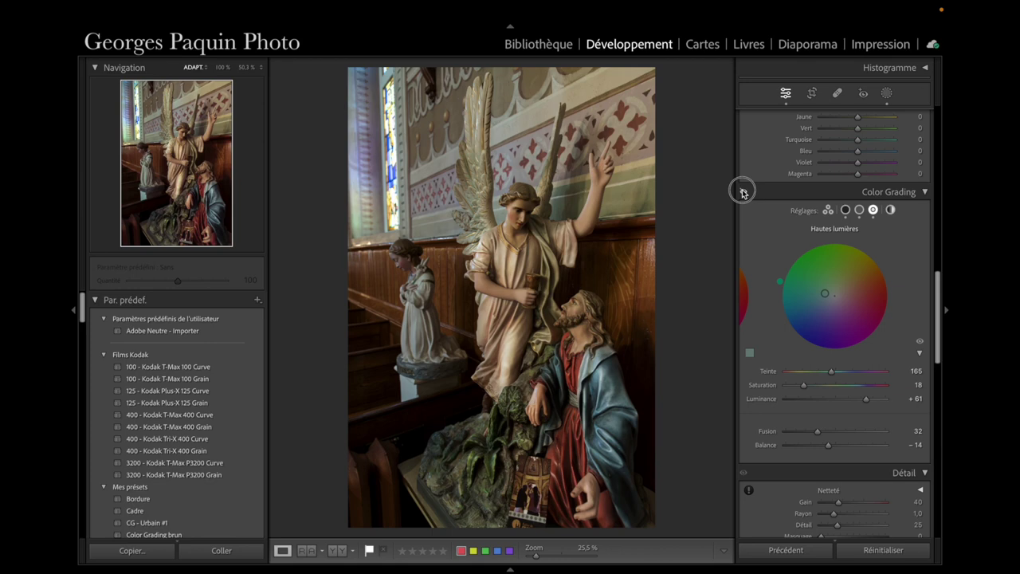
Turn color grading back on and zoom to 100% on the angel.
left_click(743, 192)
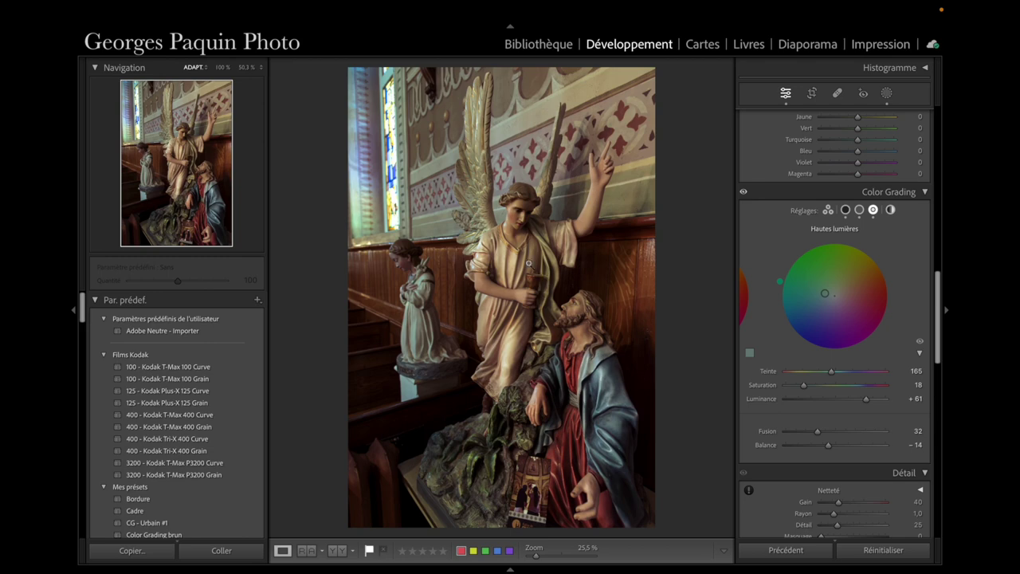
left_click(521, 230)
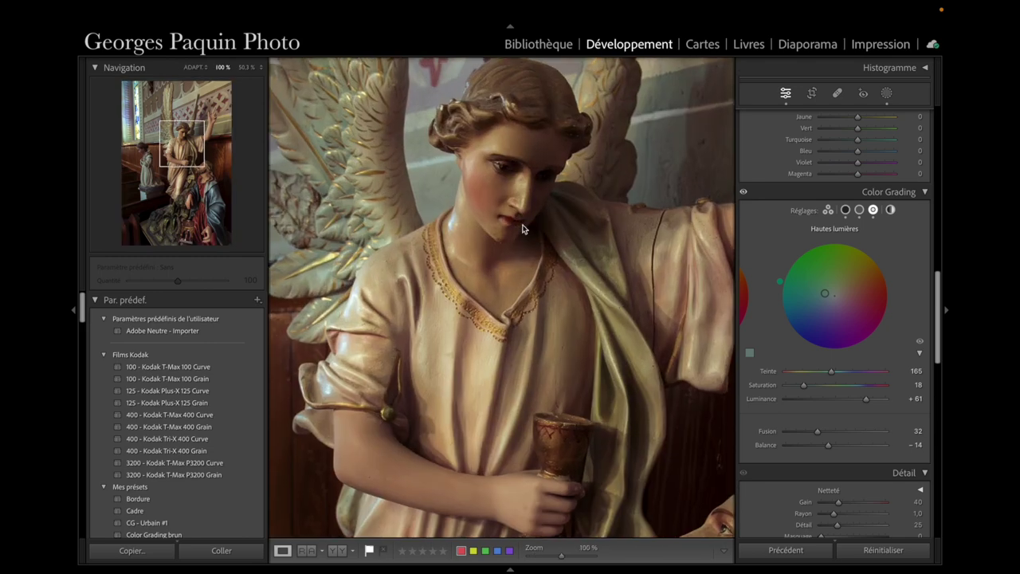
scroll(775, 248, "up", 5)
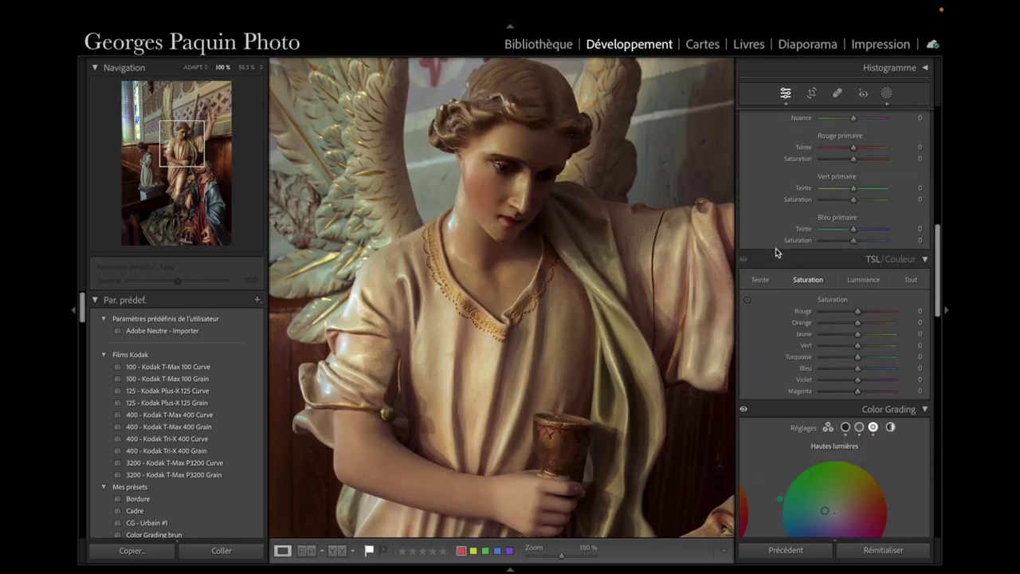
scroll(777, 252, "down", 1)
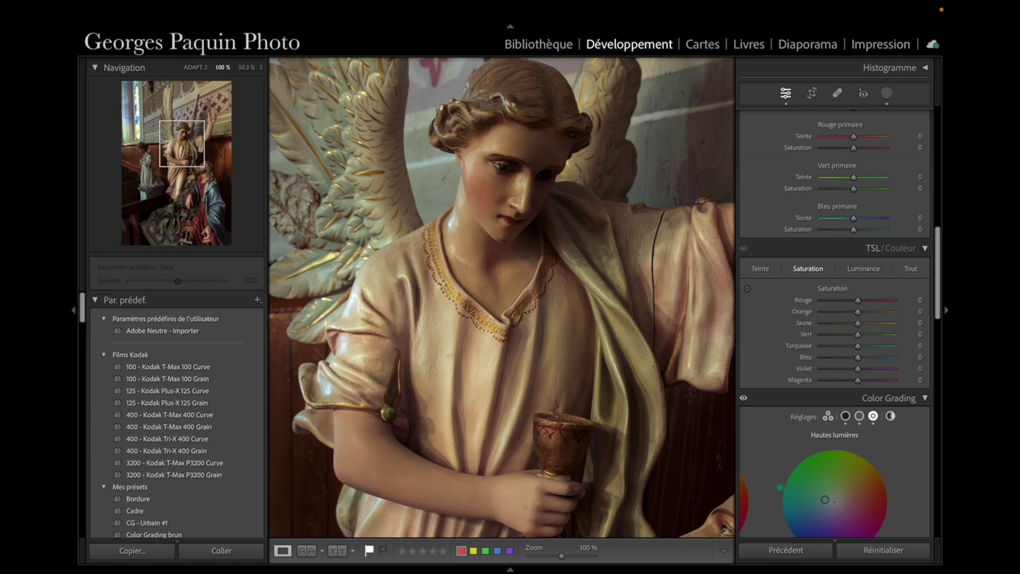
Lift Orange luminance to +46 and Yellow to +18 from the robe, then fit the photo.
left_click(867, 270)
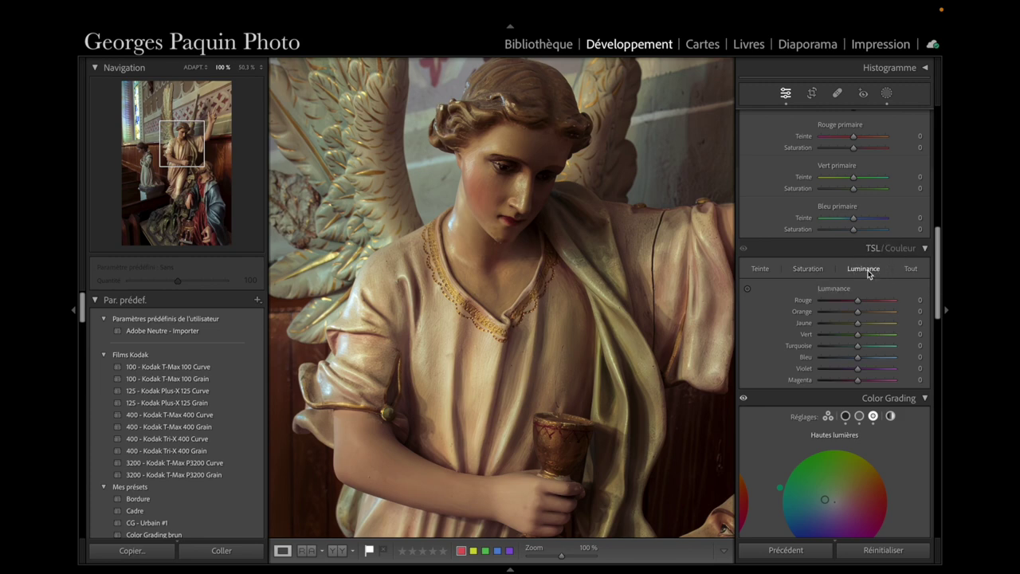
left_click(749, 294)
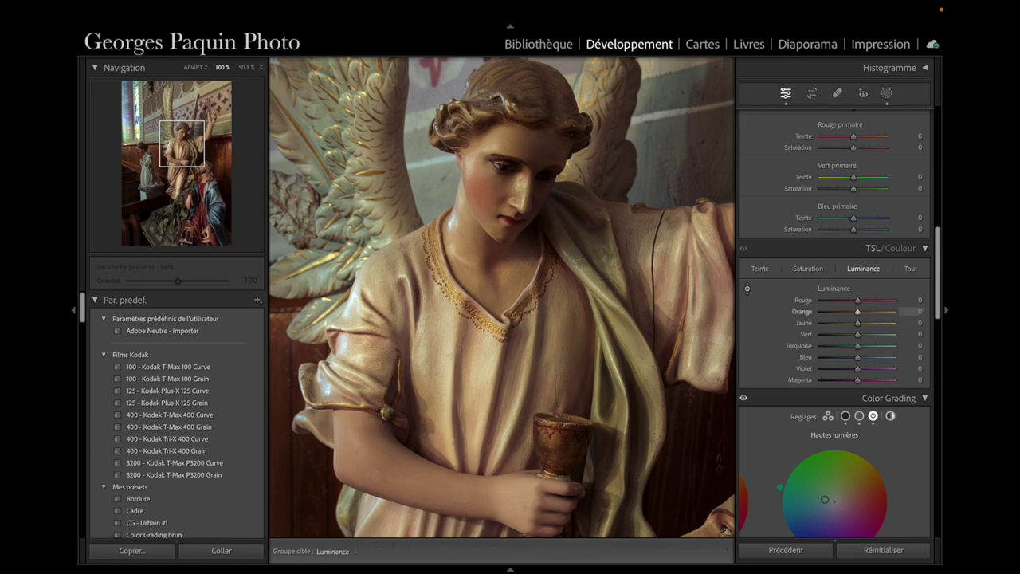
left_click_drag(478, 207, 478, 160)
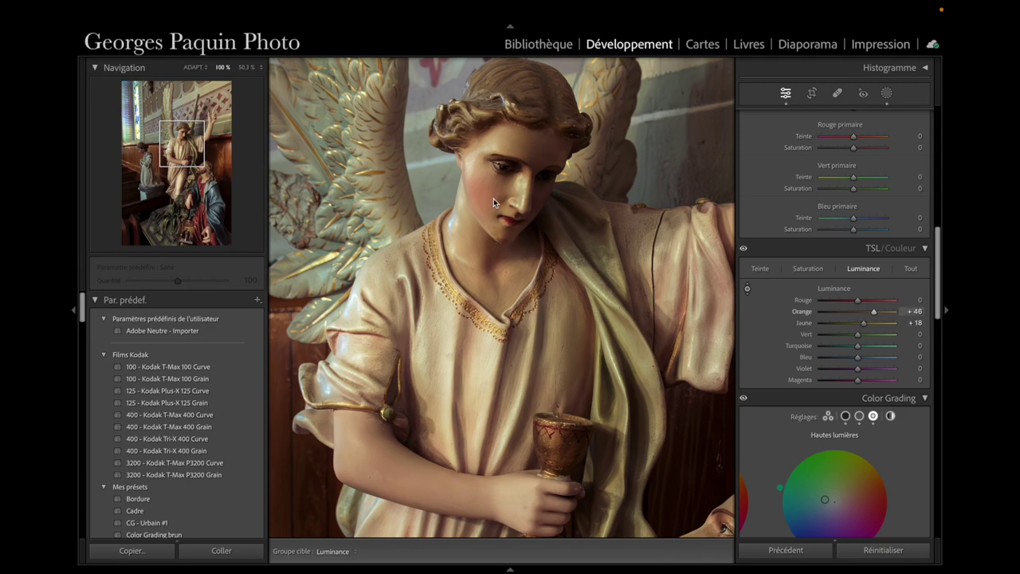
left_click(747, 291)
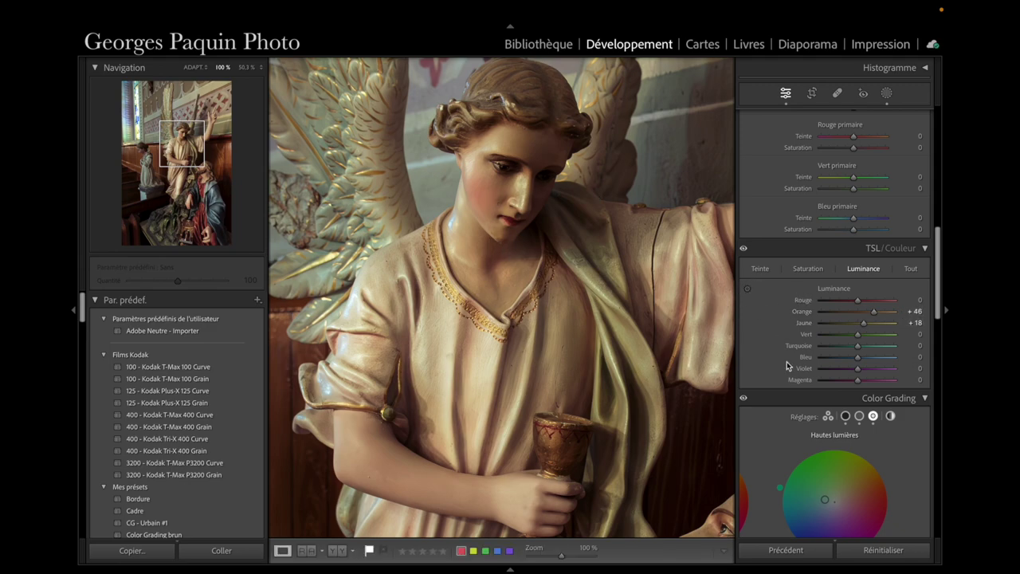
key("z")
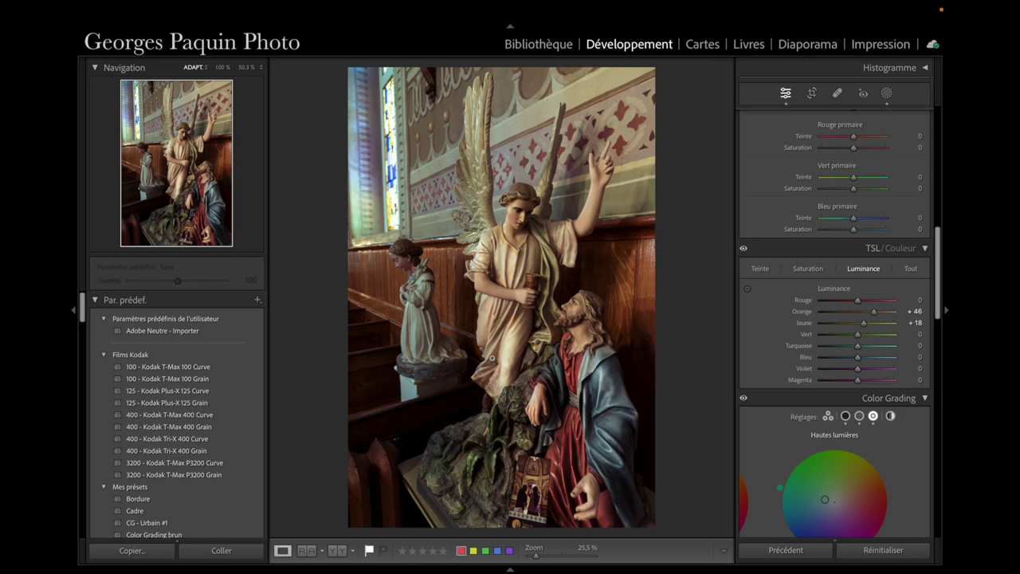
Paint a new brush mask over the angel's robe with highlights settled at −27.
left_click(504, 306)
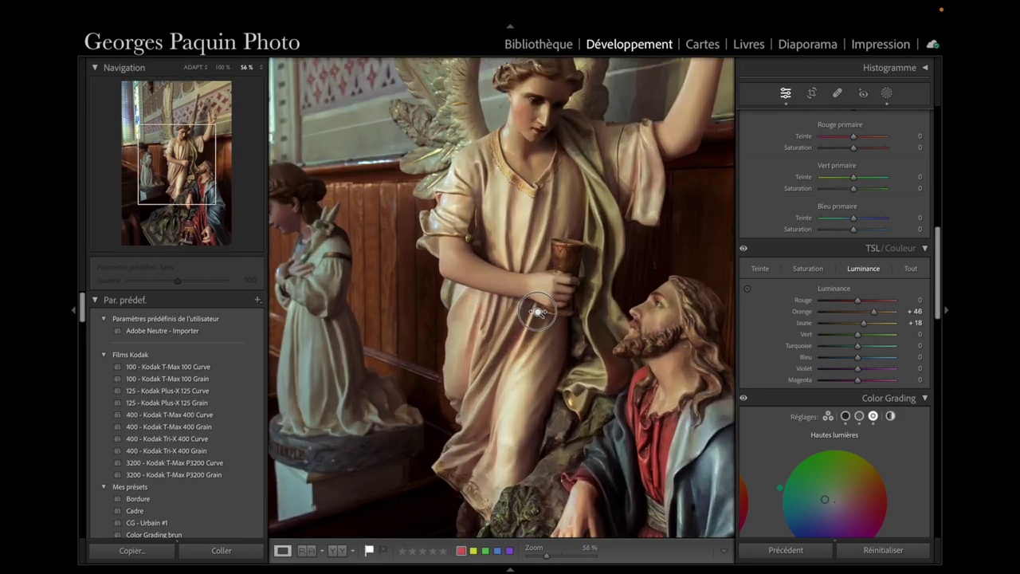
scroll(535, 313, "down", 2)
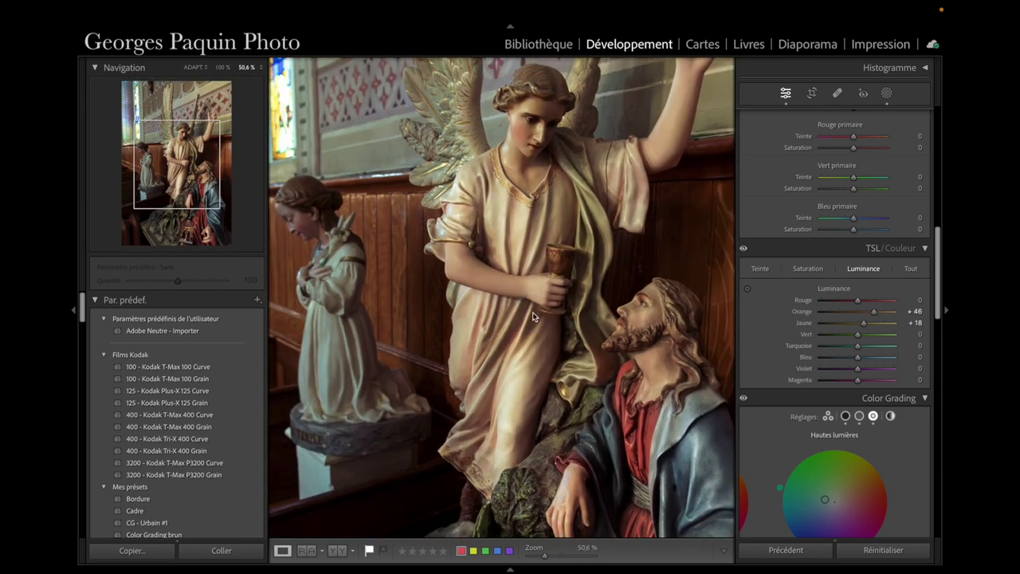
key("k")
left_click_drag(852, 329, 832, 328)
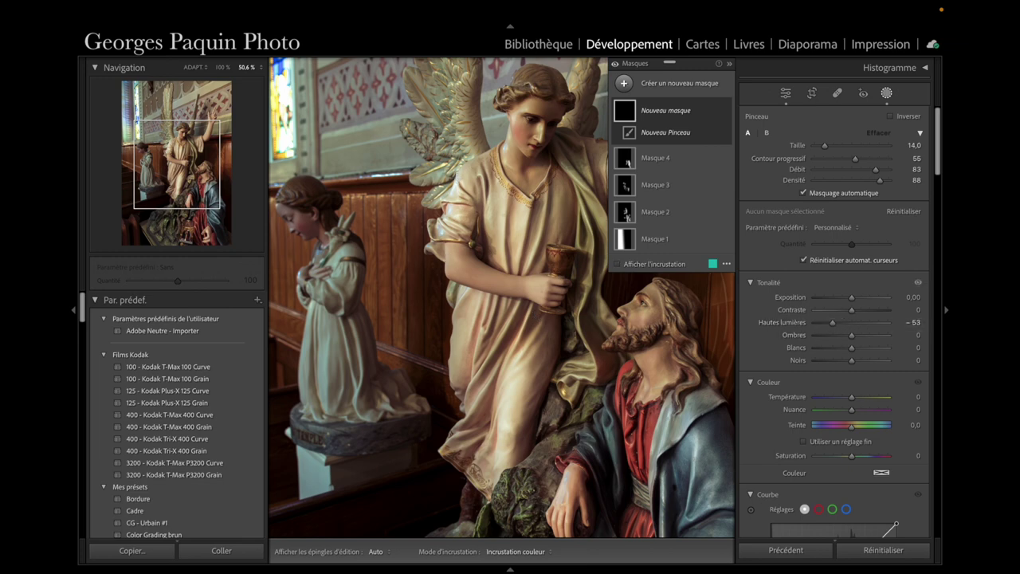
key("h")
scroll(492, 358, "up", 3)
mouse_move(510, 239)
left_mouse_down()
mouse_move(486, 216)
mouse_move(526, 431)
mouse_move(477, 226)
left_mouse_up()
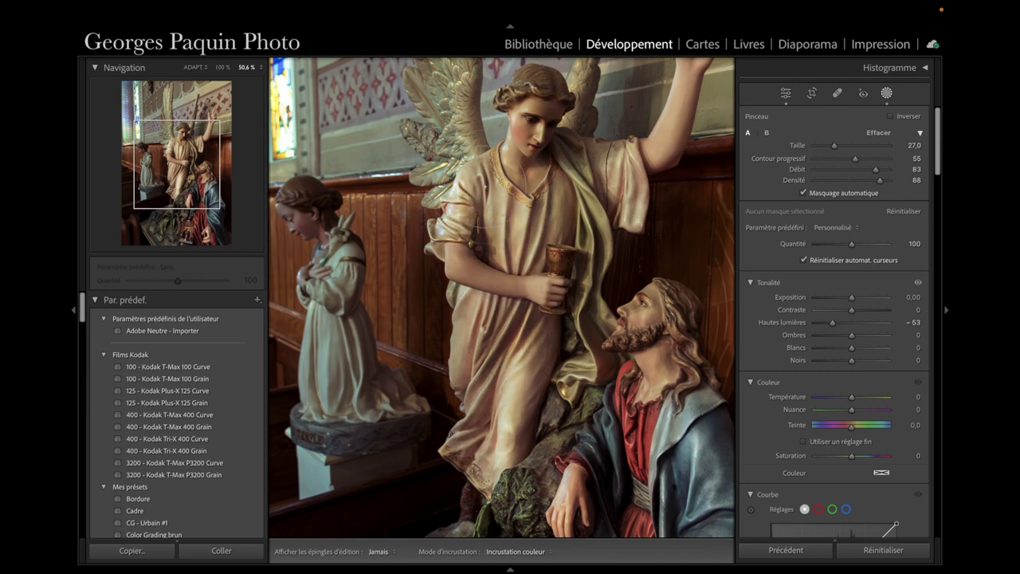
key("h")
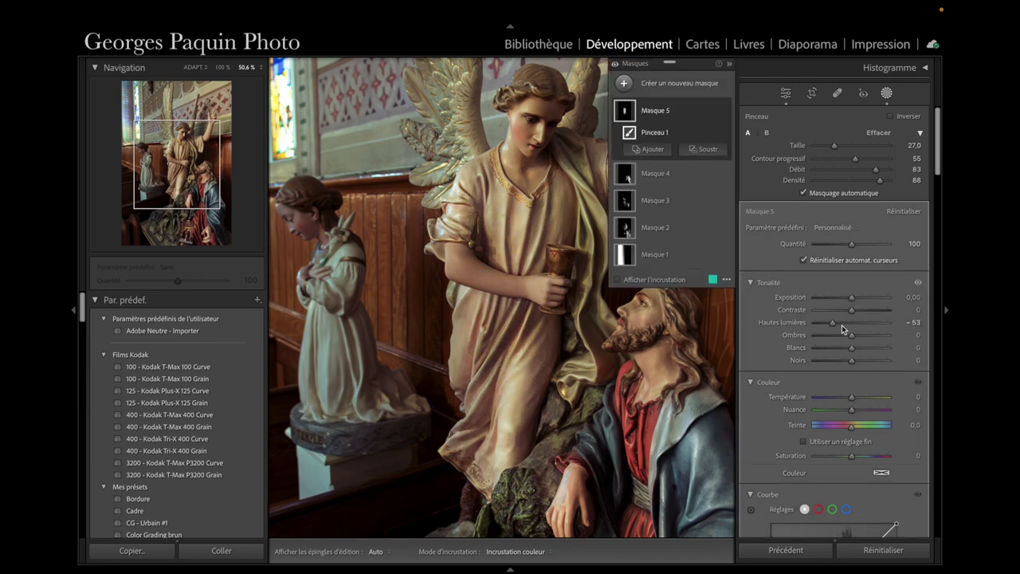
left_click_drag(833, 323, 842, 324)
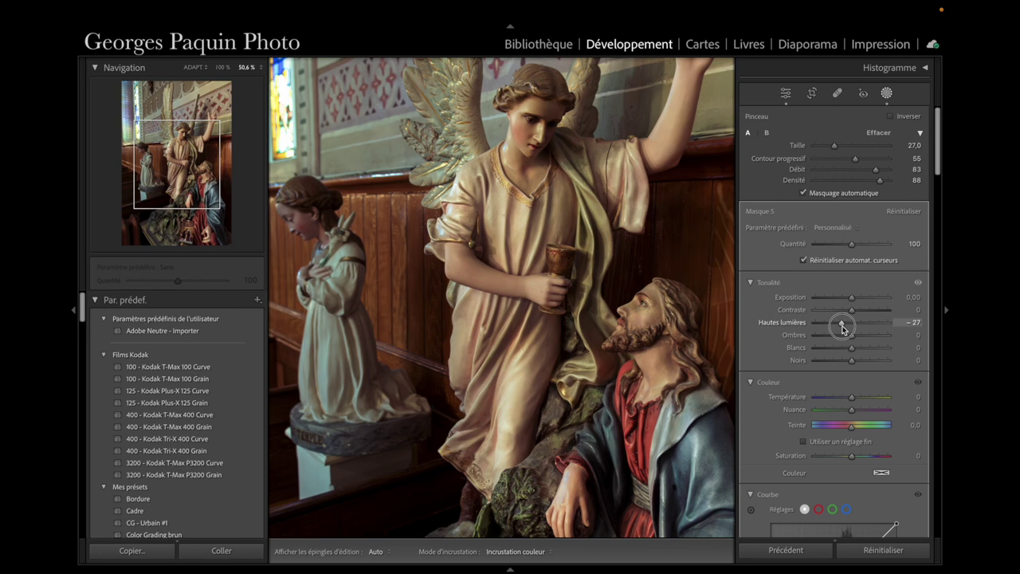
left_click(785, 93)
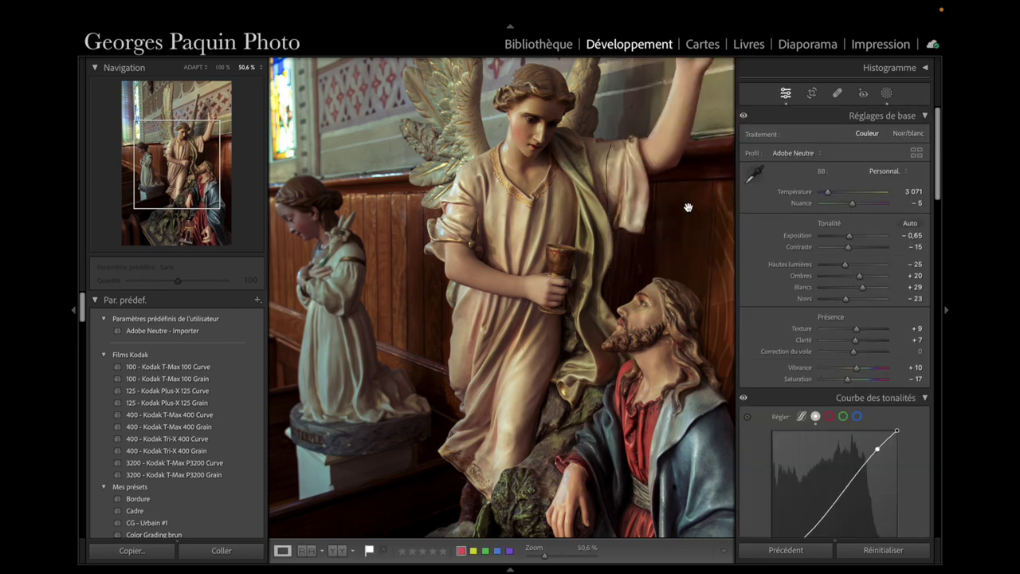
Fit the whole photo in view and scroll the right panel toward Effects.
left_click(688, 207)
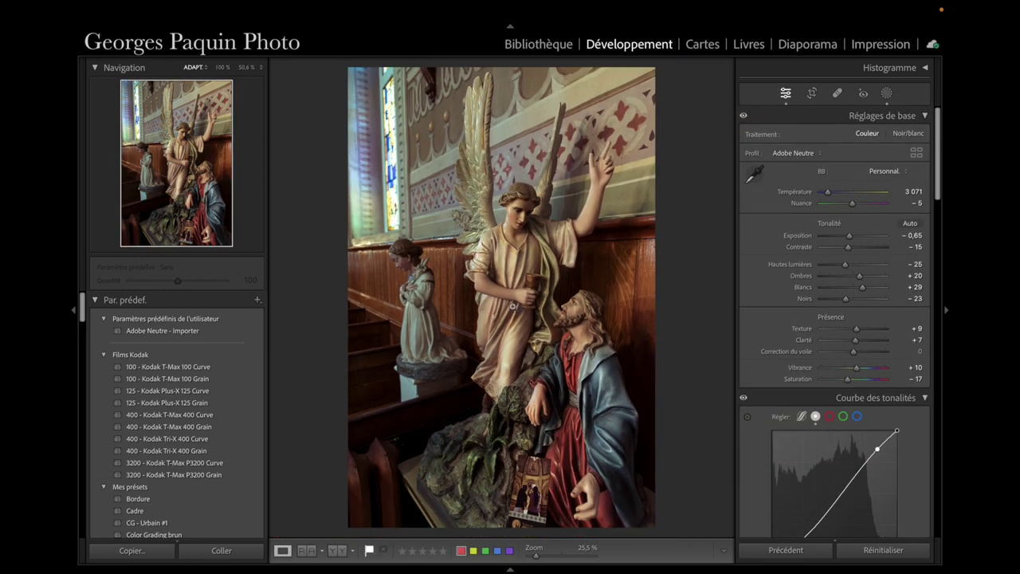
scroll(753, 279, "down", 15)
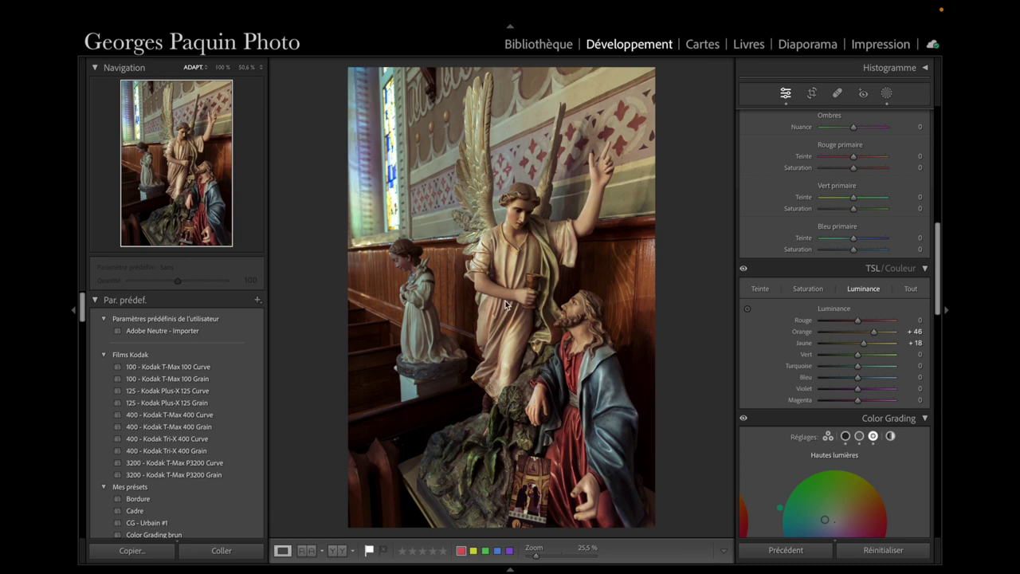
Set the post-crop vignette to Amount −27, Midpoint 47, Roundness −46, Feather 66.
scroll(764, 341, "down", 10)
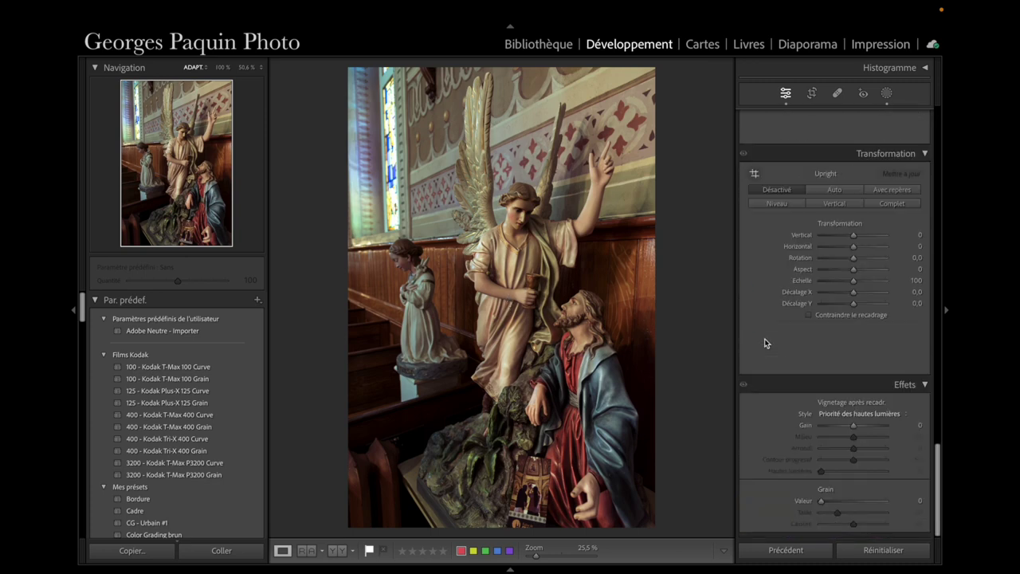
mouse_move(853, 424)
left_mouse_down()
mouse_move(841, 428)
mouse_move(839, 448)
mouse_move(866, 462)
mouse_move(855, 440)
left_mouse_up()
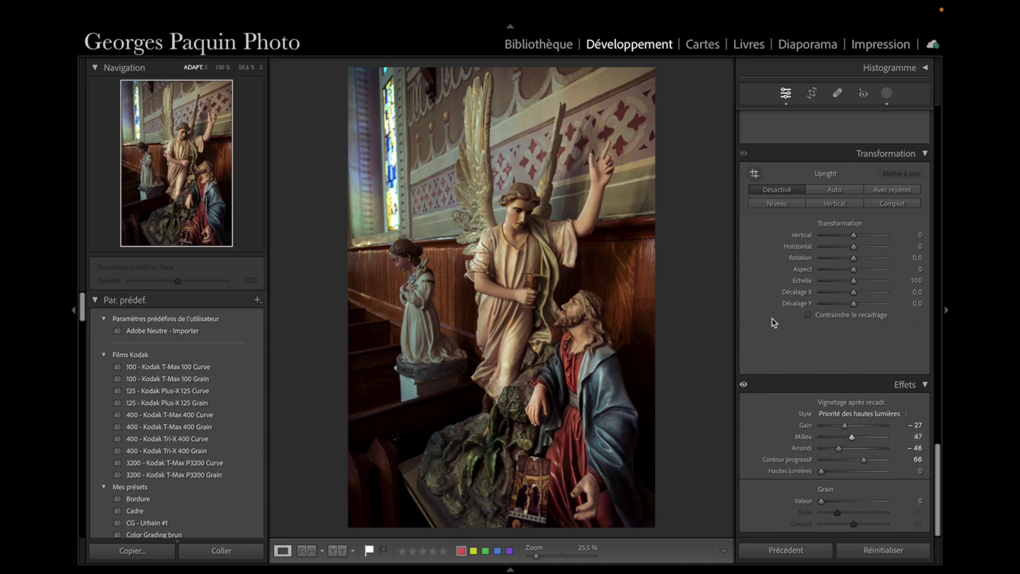